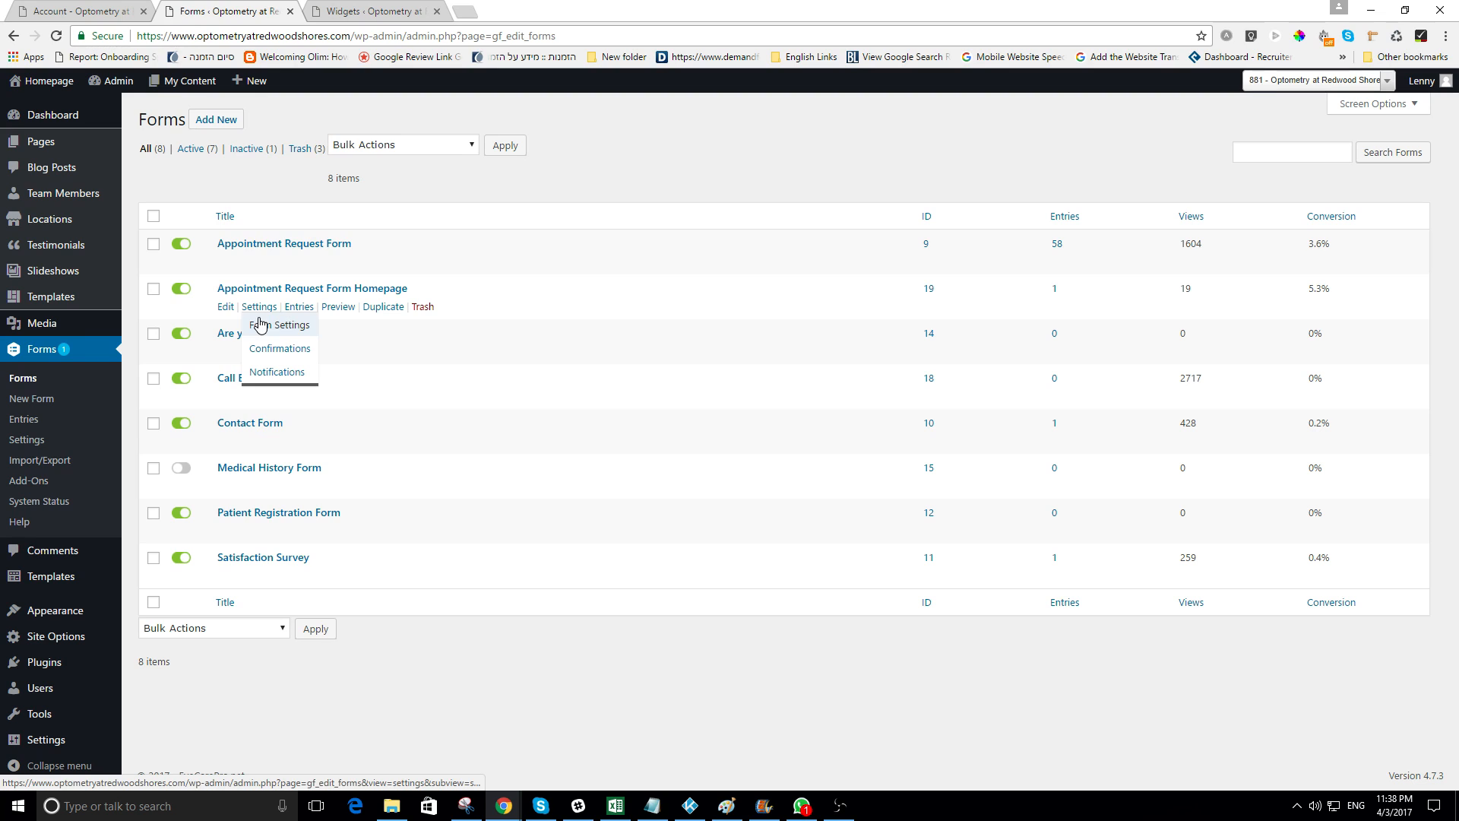
# Review the form settings of Appointment Request Form Homepage, from the form title through to the form options
pyautogui.click(260, 325)
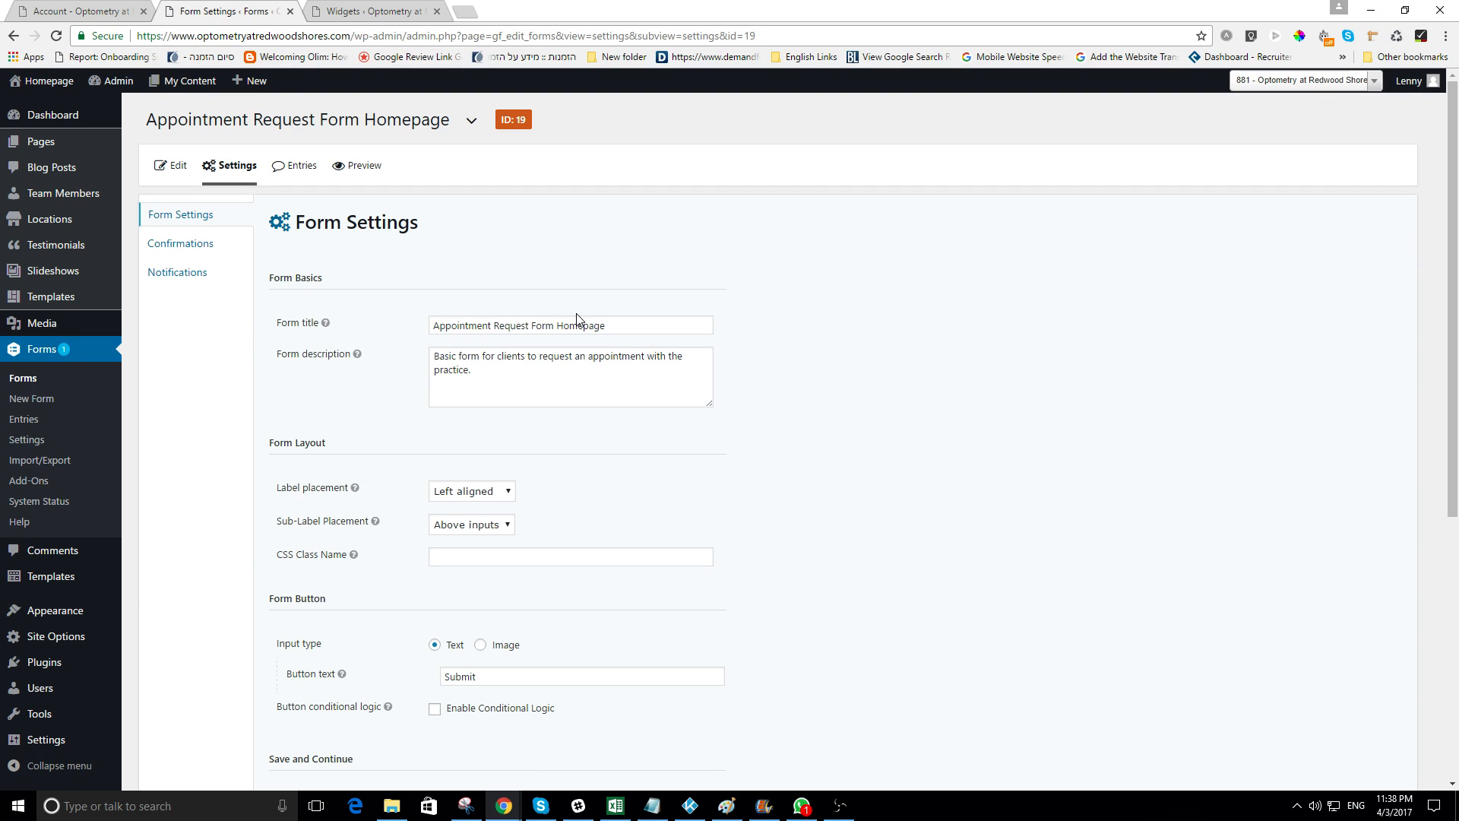
pyautogui.moveTo(552, 326); pyautogui.dragTo(764, 306)
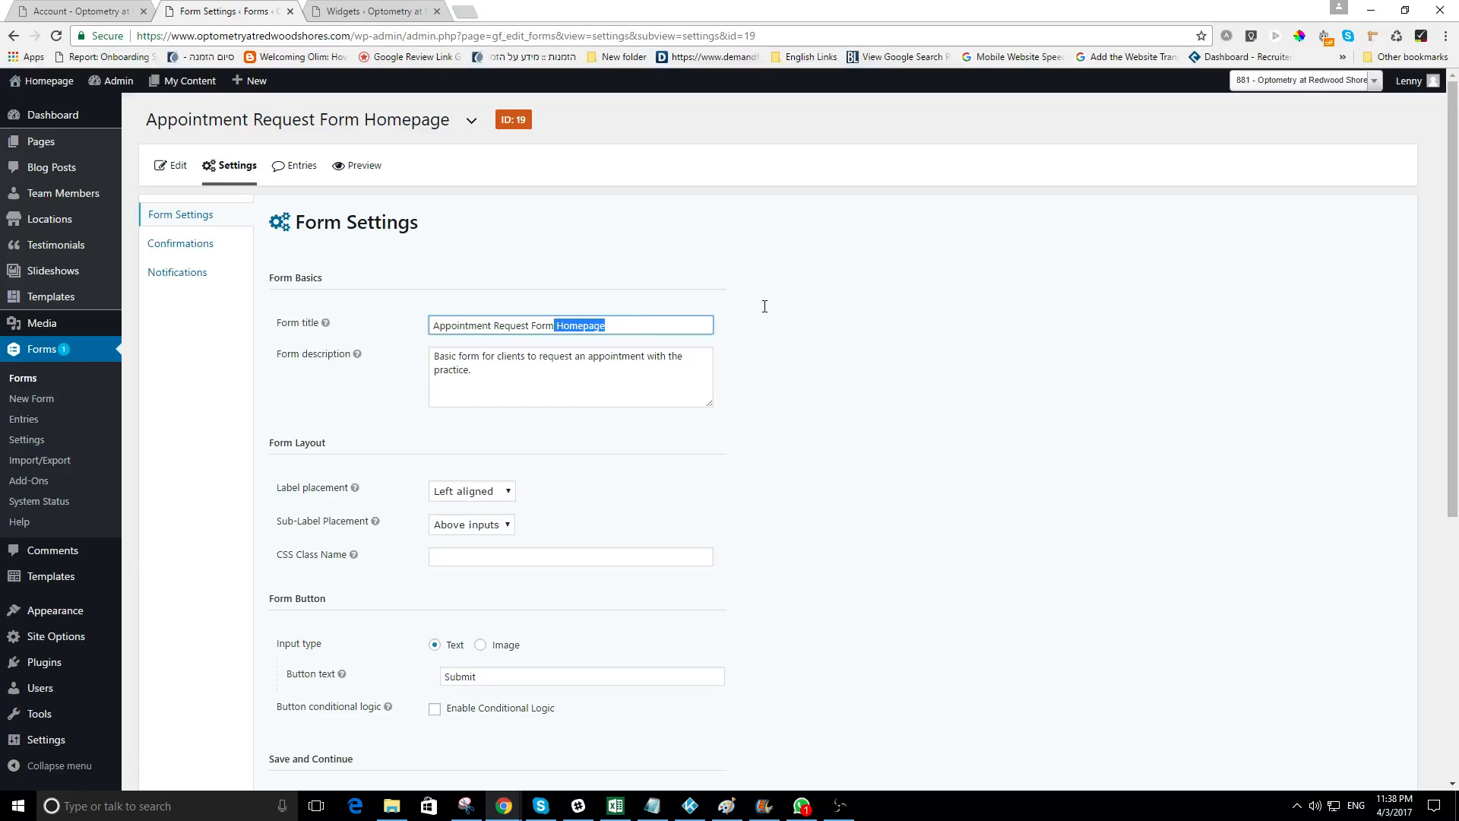
pyautogui.click(650, 322)
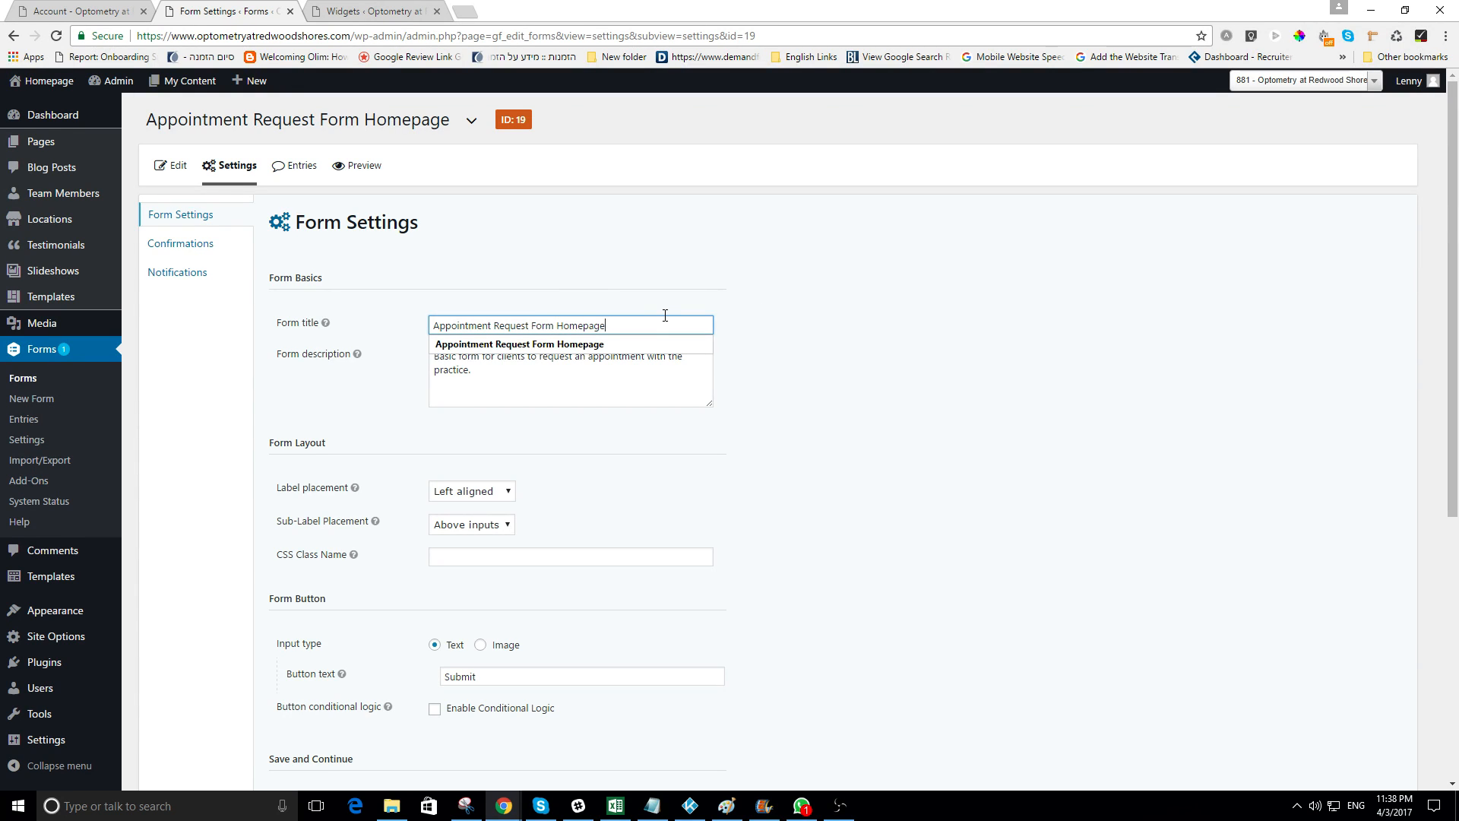
pyautogui.click(812, 358)
pyautogui.scroll(-6, 811, 358)
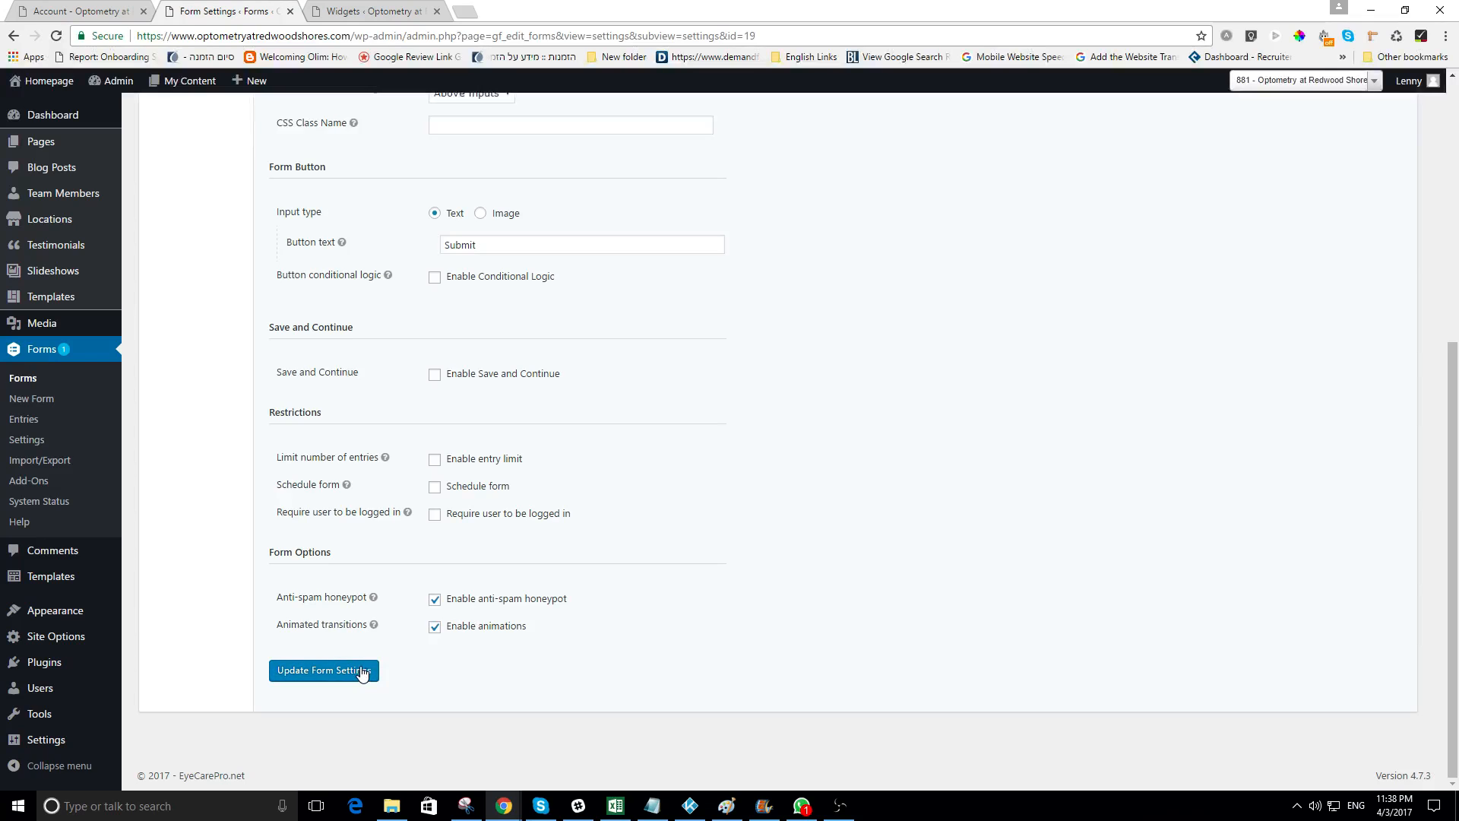
pyautogui.scroll(6, 839, 430)
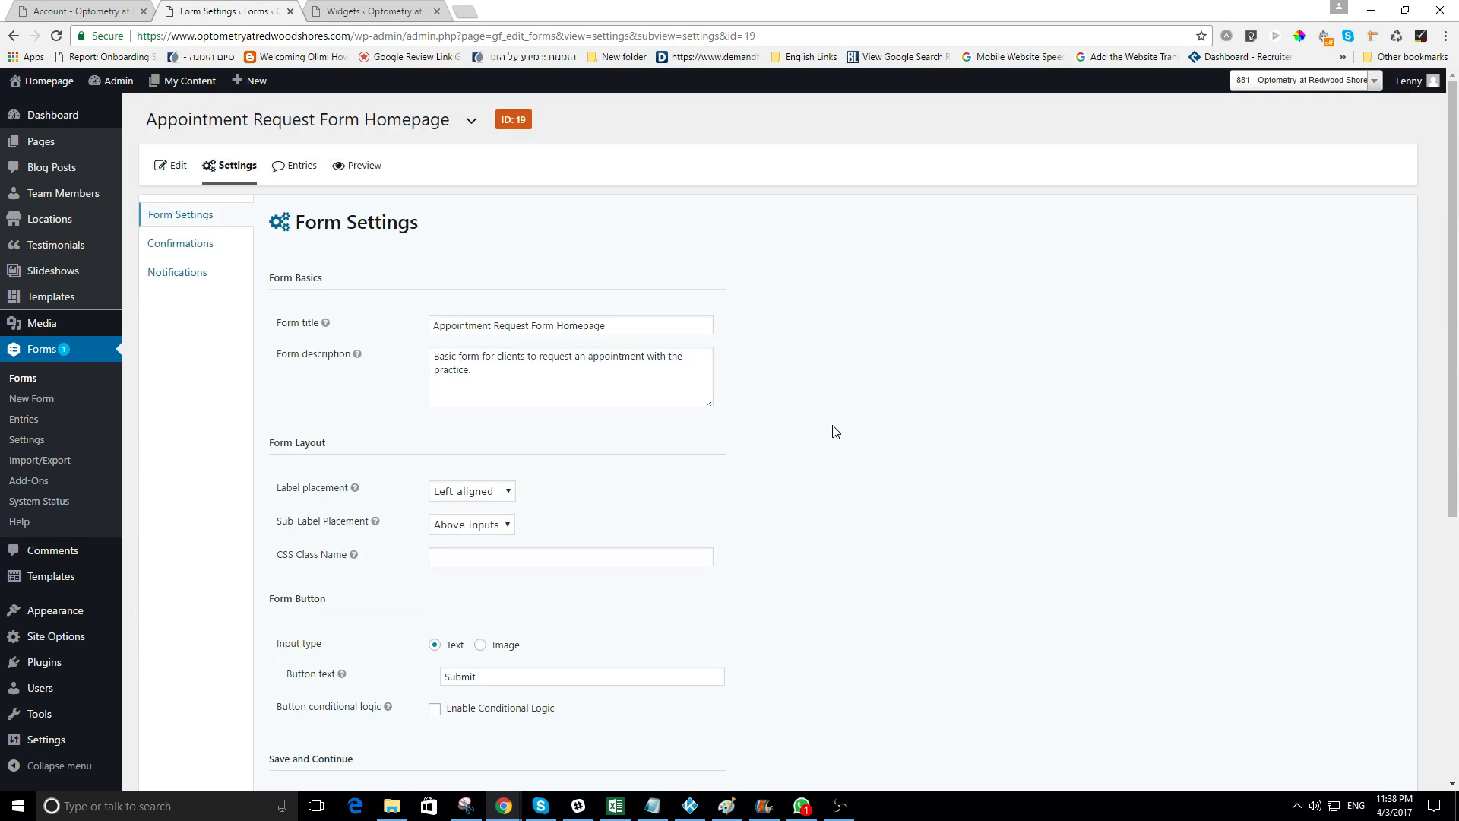
# Open Appointment Request Form Homepage in the form editor and place the browser as a smaller window along the desktop's left edge
pyautogui.click(173, 169)
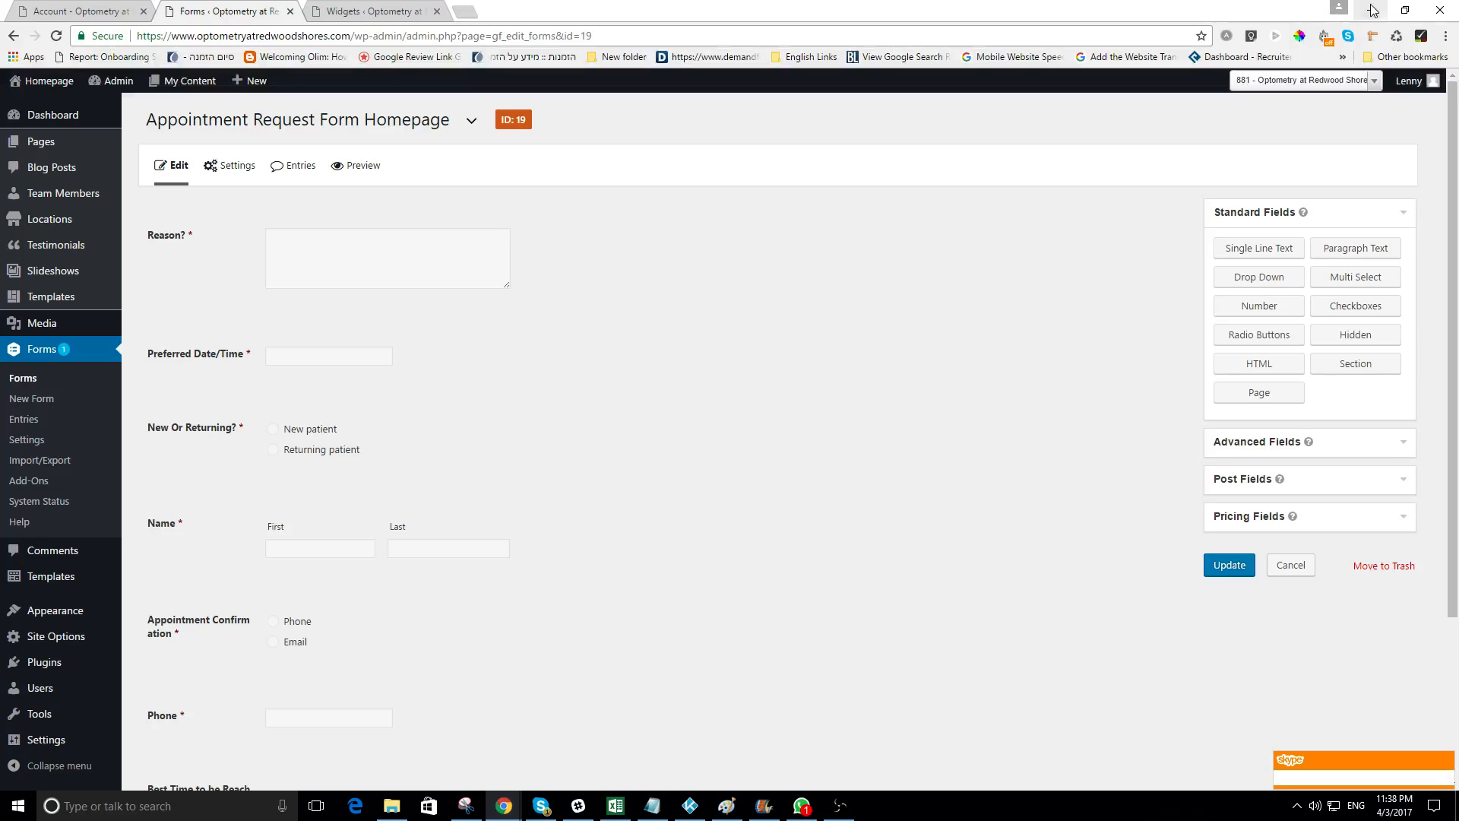
pyautogui.click(1404, 14)
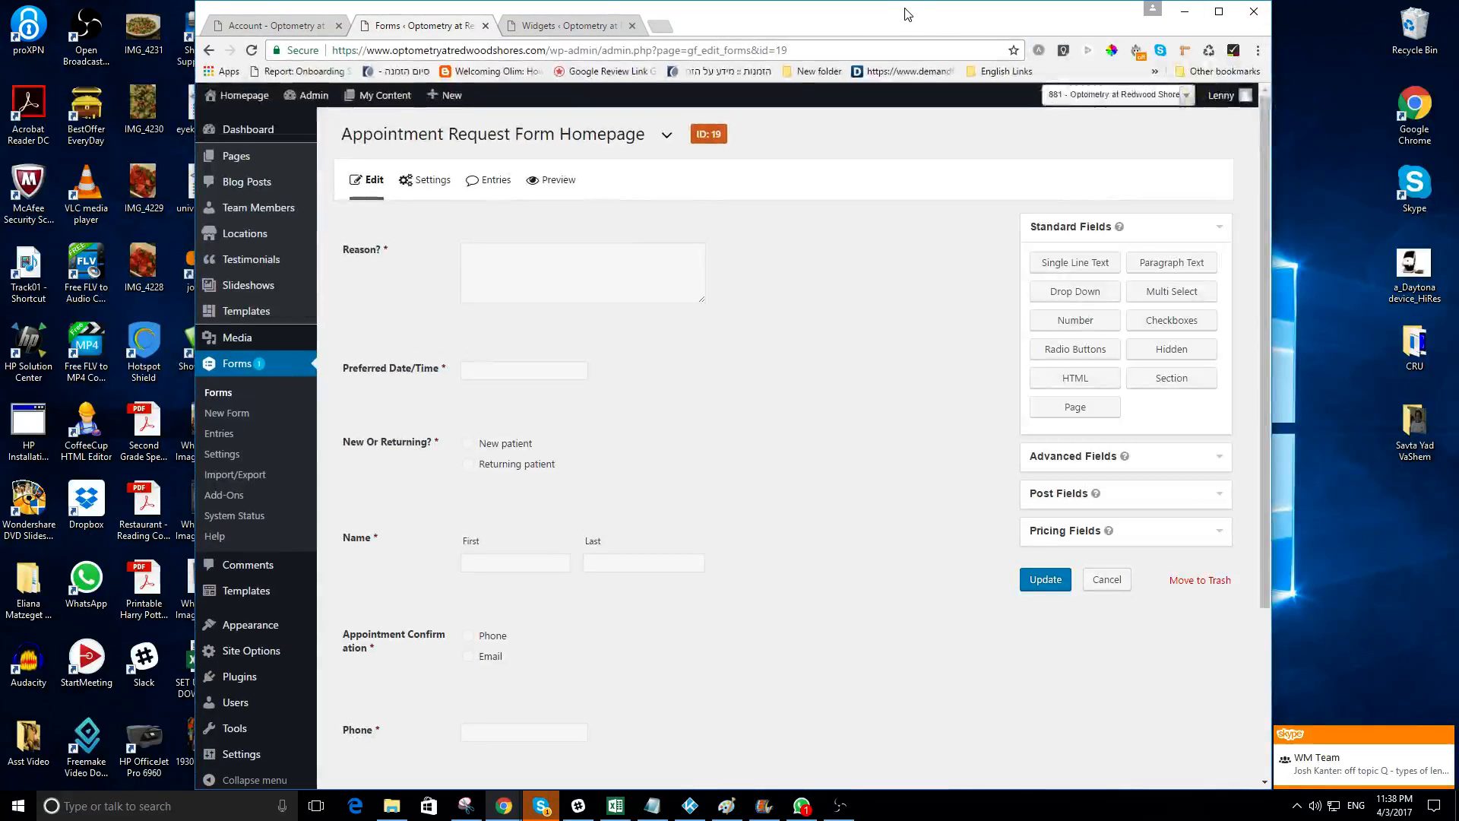
pyautogui.moveTo(900, 17); pyautogui.dragTo(698, 18)
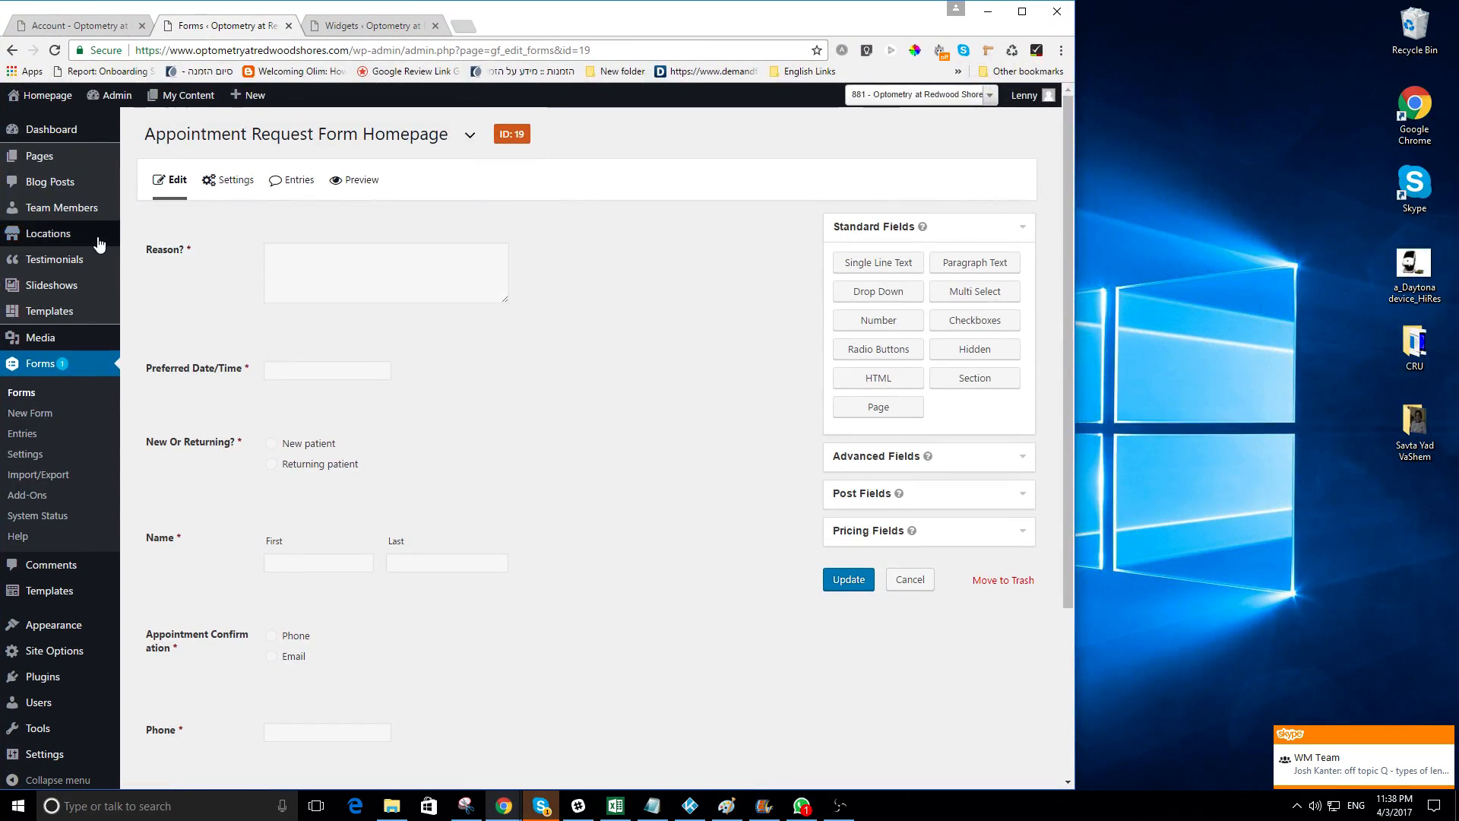
# Open the forms list in a new browser tab and open Appointment Request Form there for editing
pyautogui.rightClick(39, 365)
pyautogui.click(95, 373)
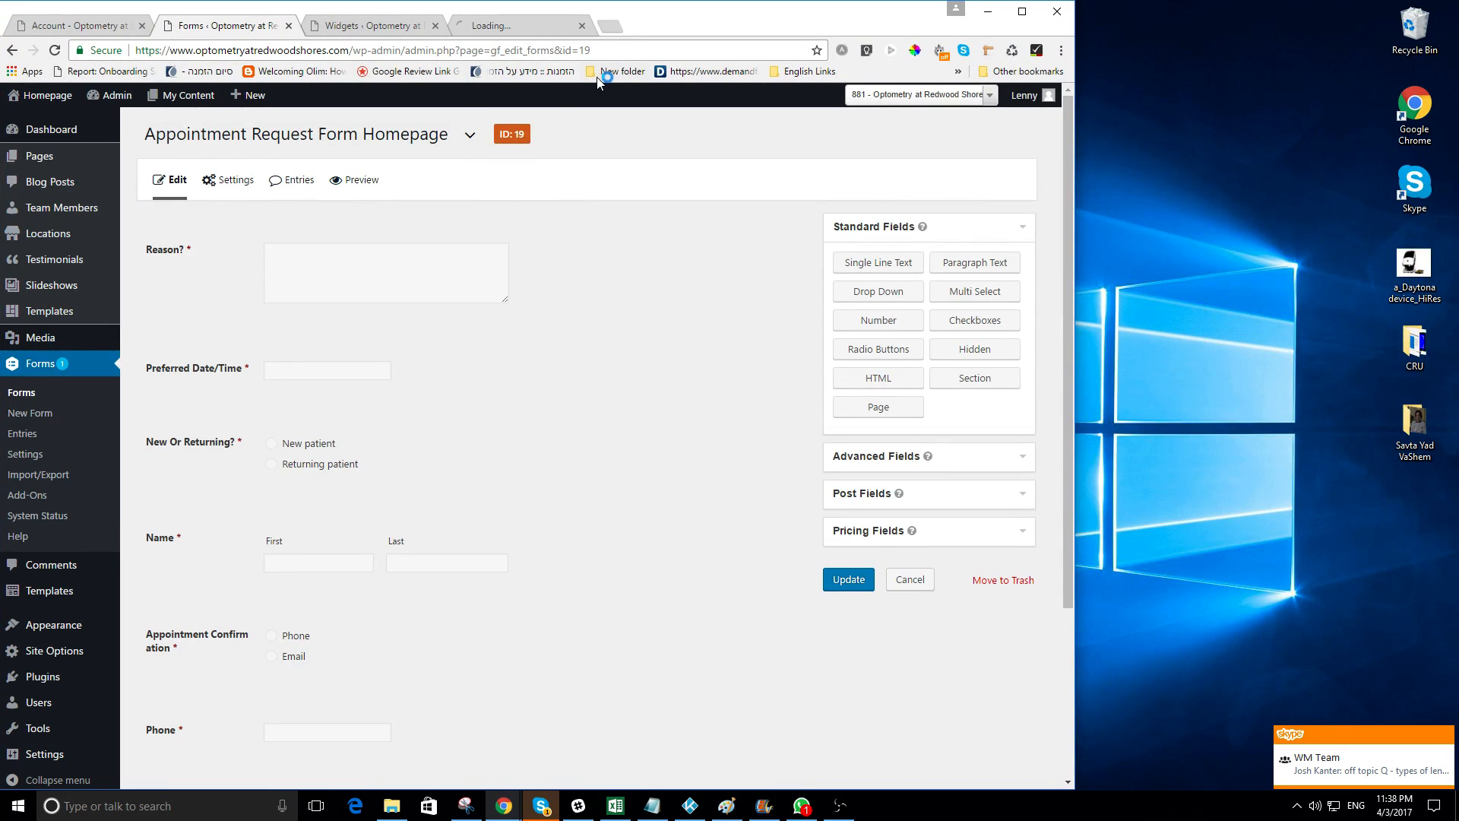
pyautogui.moveTo(547, 26); pyautogui.dragTo(578, 27)
pyautogui.click(334, 260)
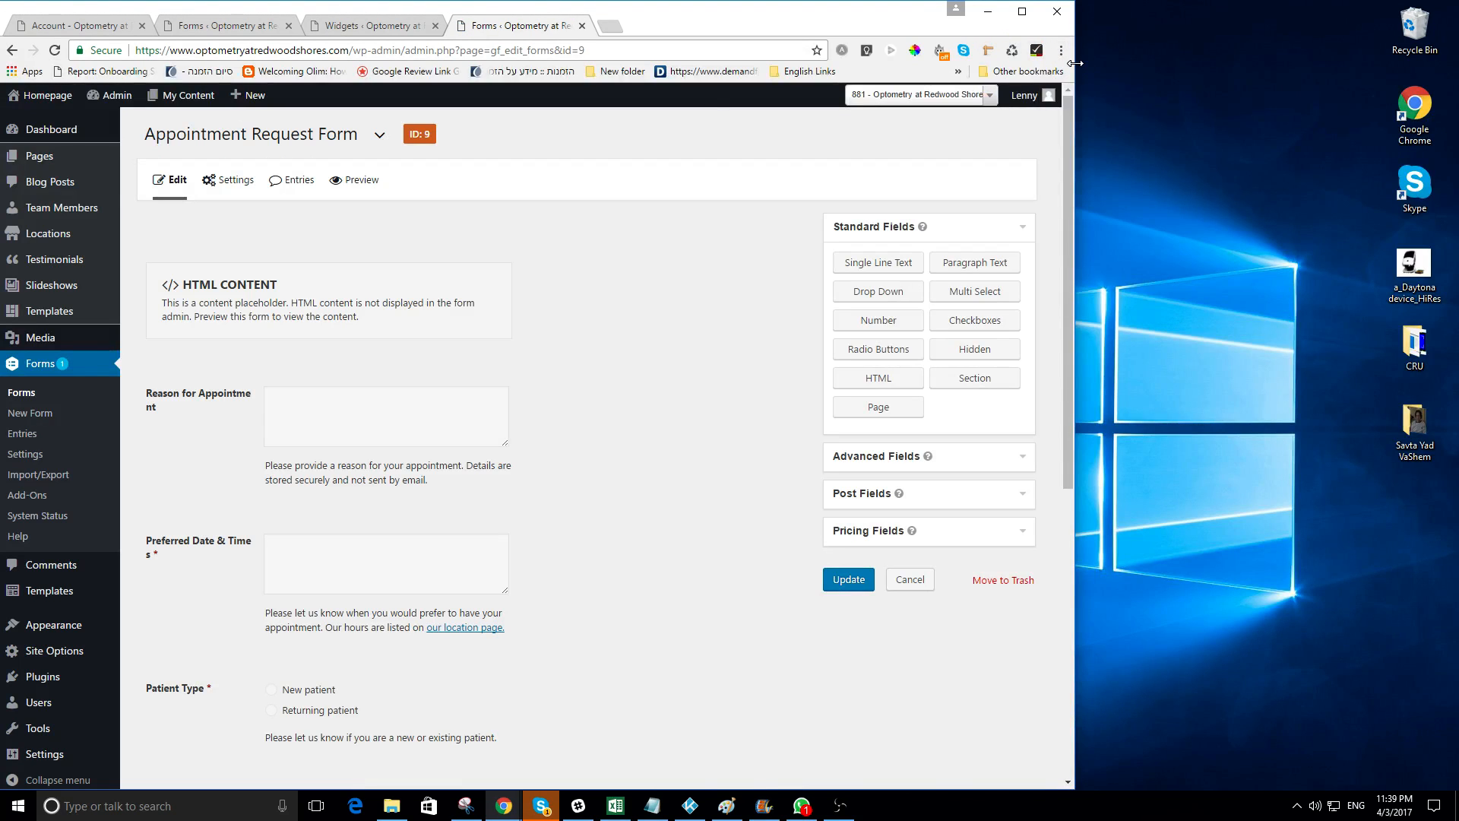
# Arrange Appointment Request Form in its own browser window side by side with the Appointment Request Form Homepage editor
pyautogui.moveTo(1074, 86); pyautogui.dragTo(739, 87)
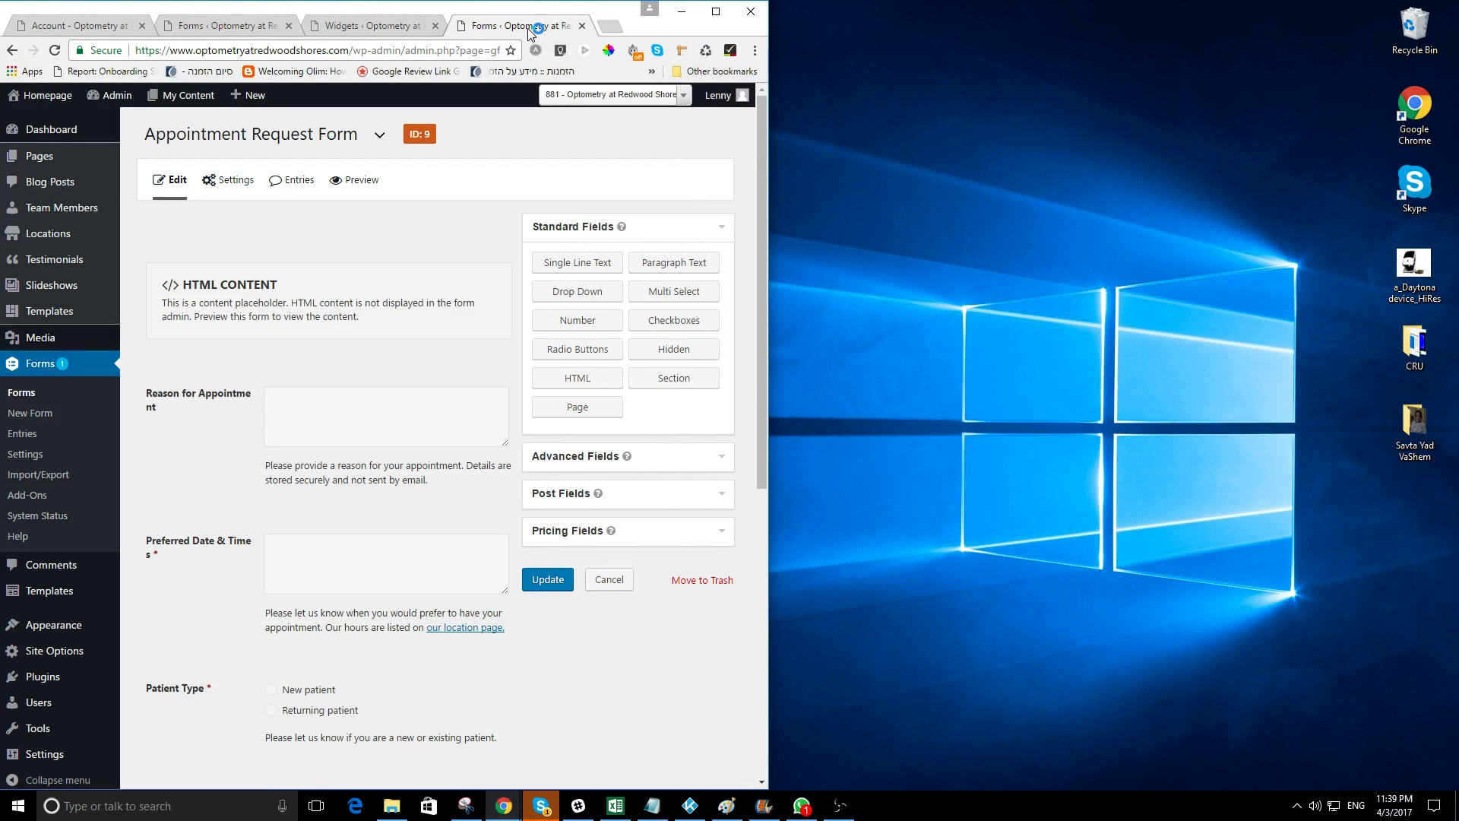
pyautogui.moveTo(532, 27); pyautogui.dragTo(829, 21)
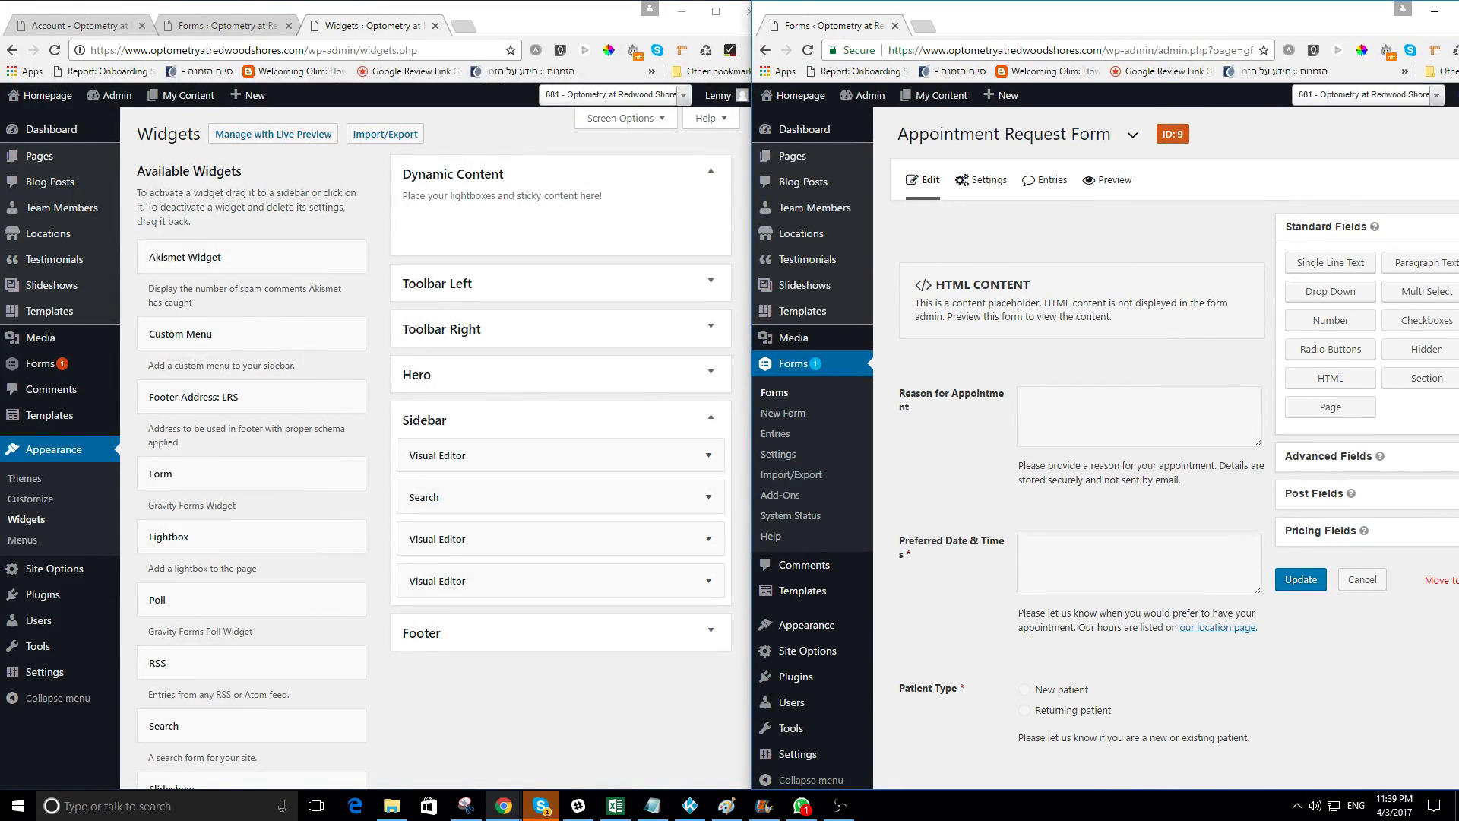
pyautogui.moveTo(1458, 137)
pyautogui.mouseDown()
pyautogui.moveTo(1366, 137)
pyautogui.moveTo(1449, 143)
pyautogui.mouseUp()
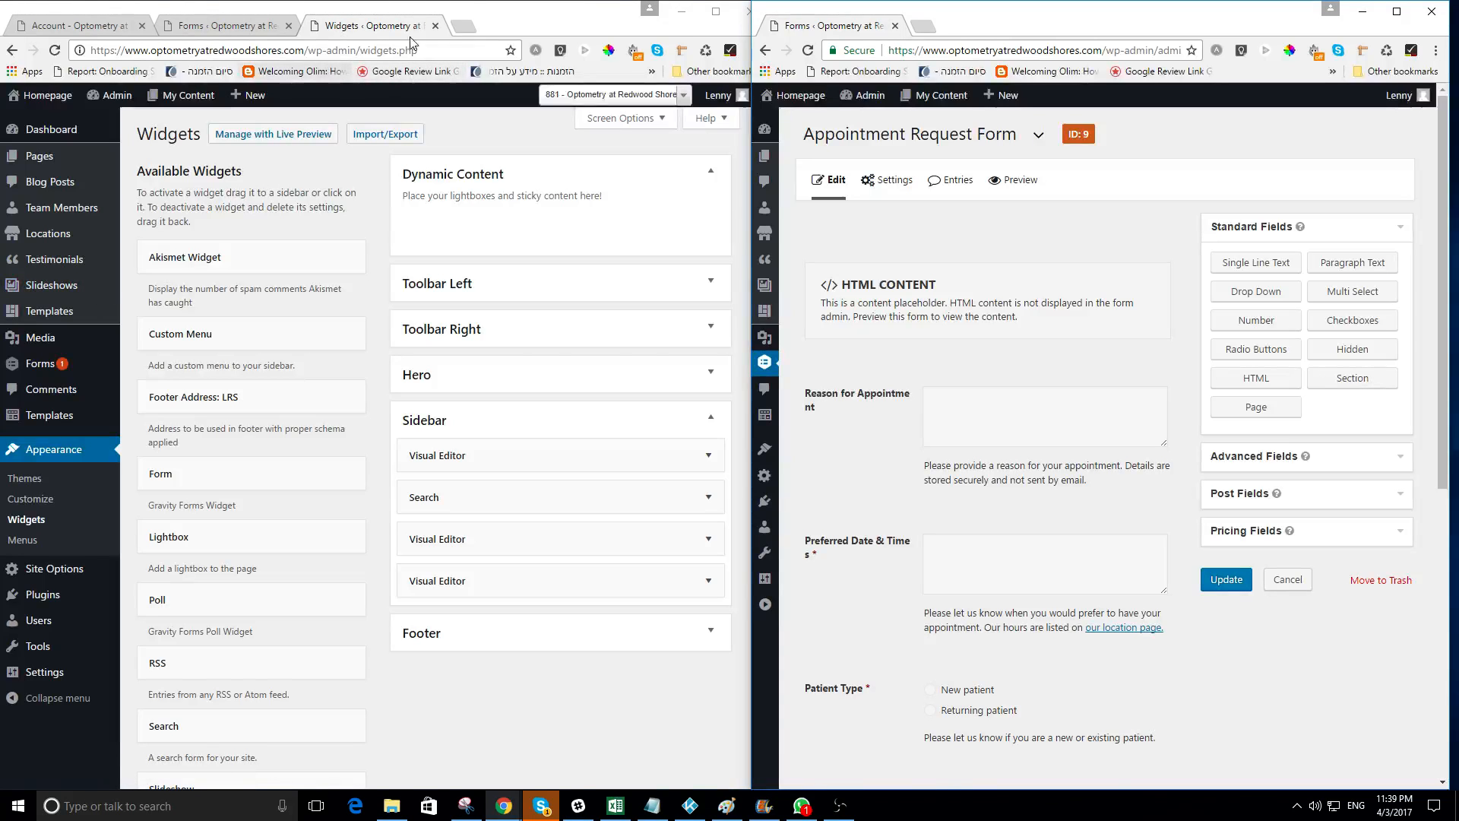
pyautogui.click(278, 25)
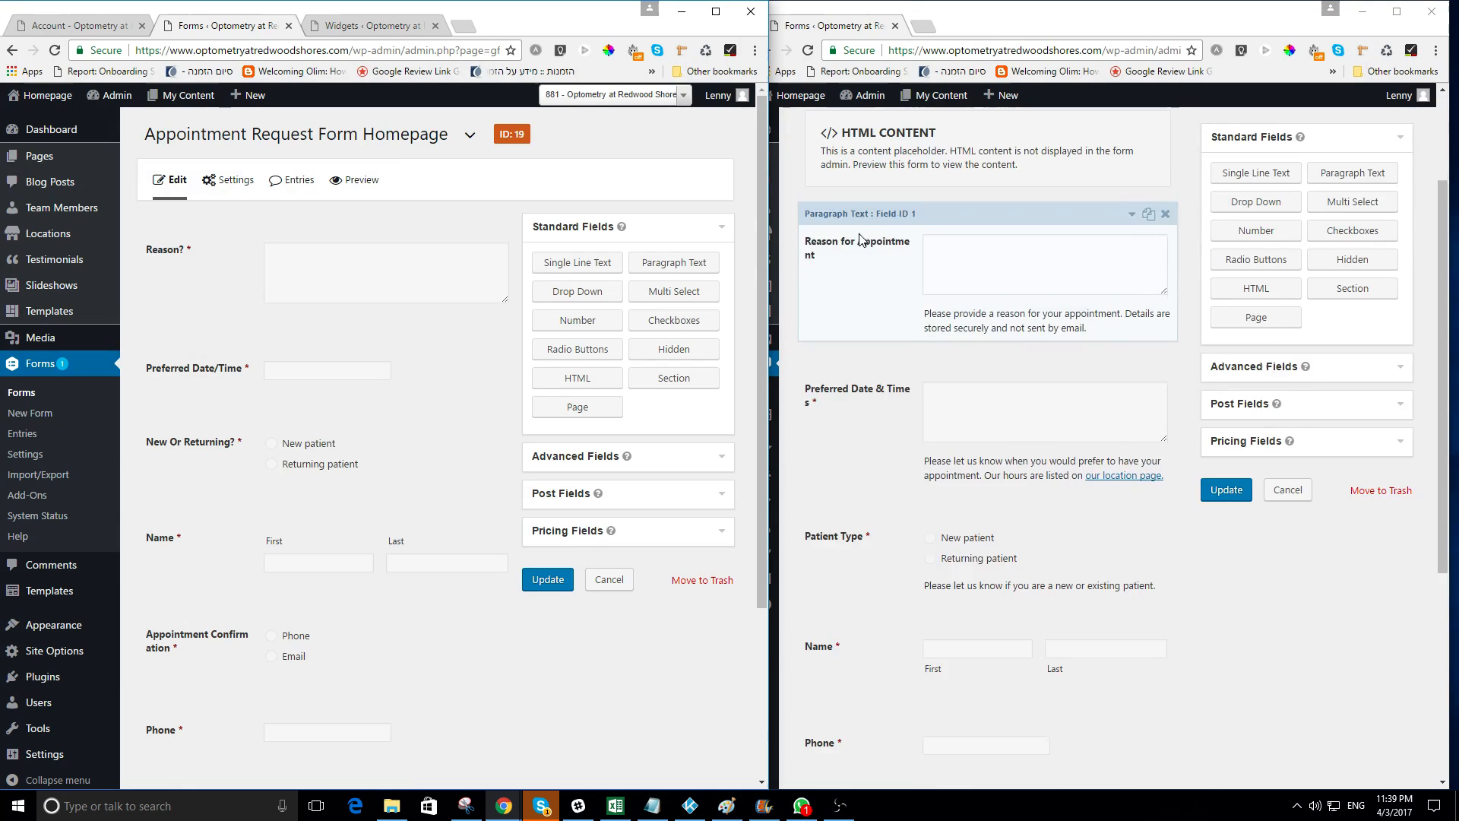
# Examine the HTML field in Appointment Request Form and compare the general settings of Reason? and Reason for Appointment
pyautogui.moveTo(961, 225)
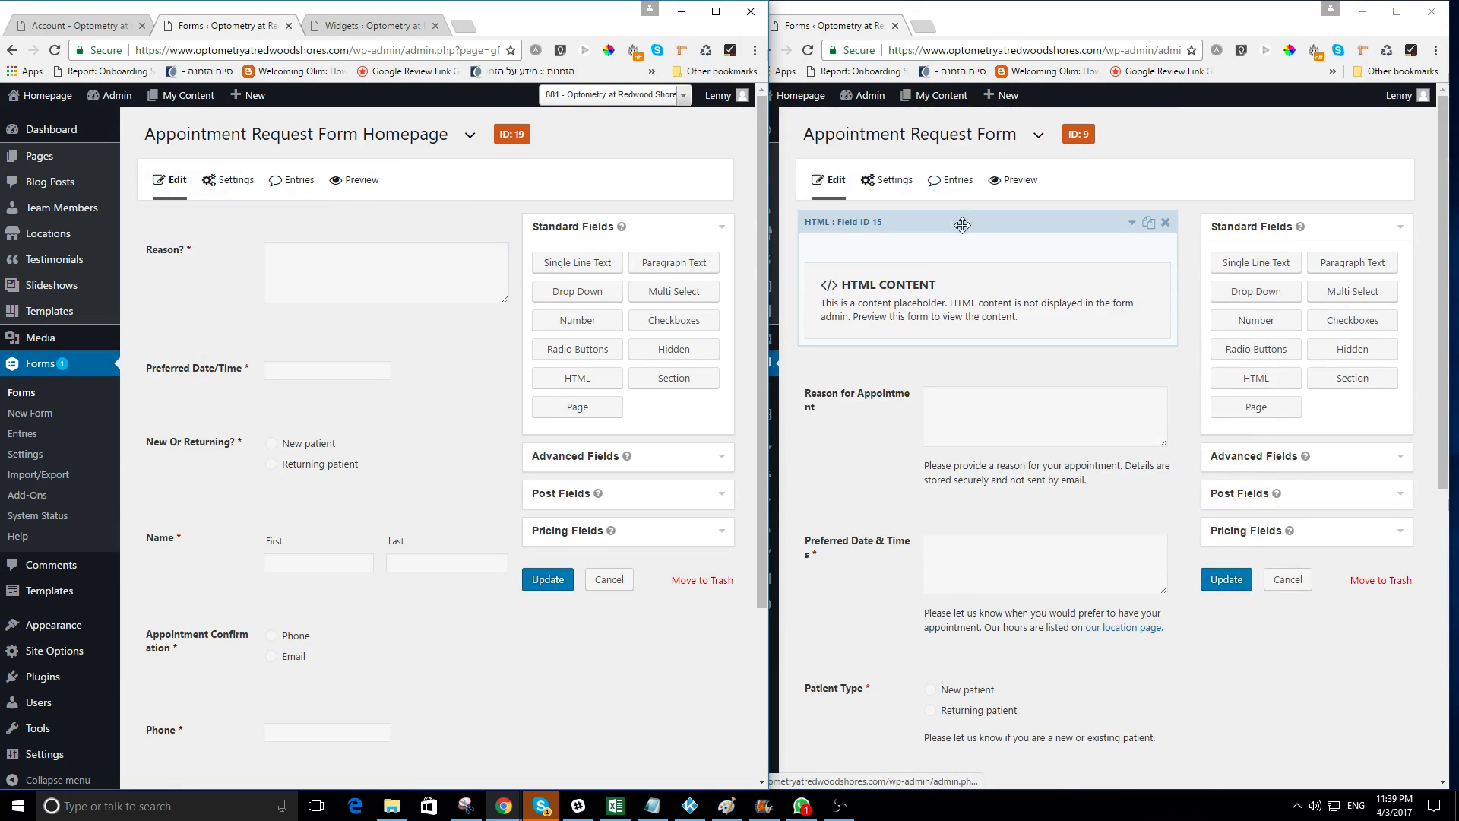
pyautogui.click(1165, 223)
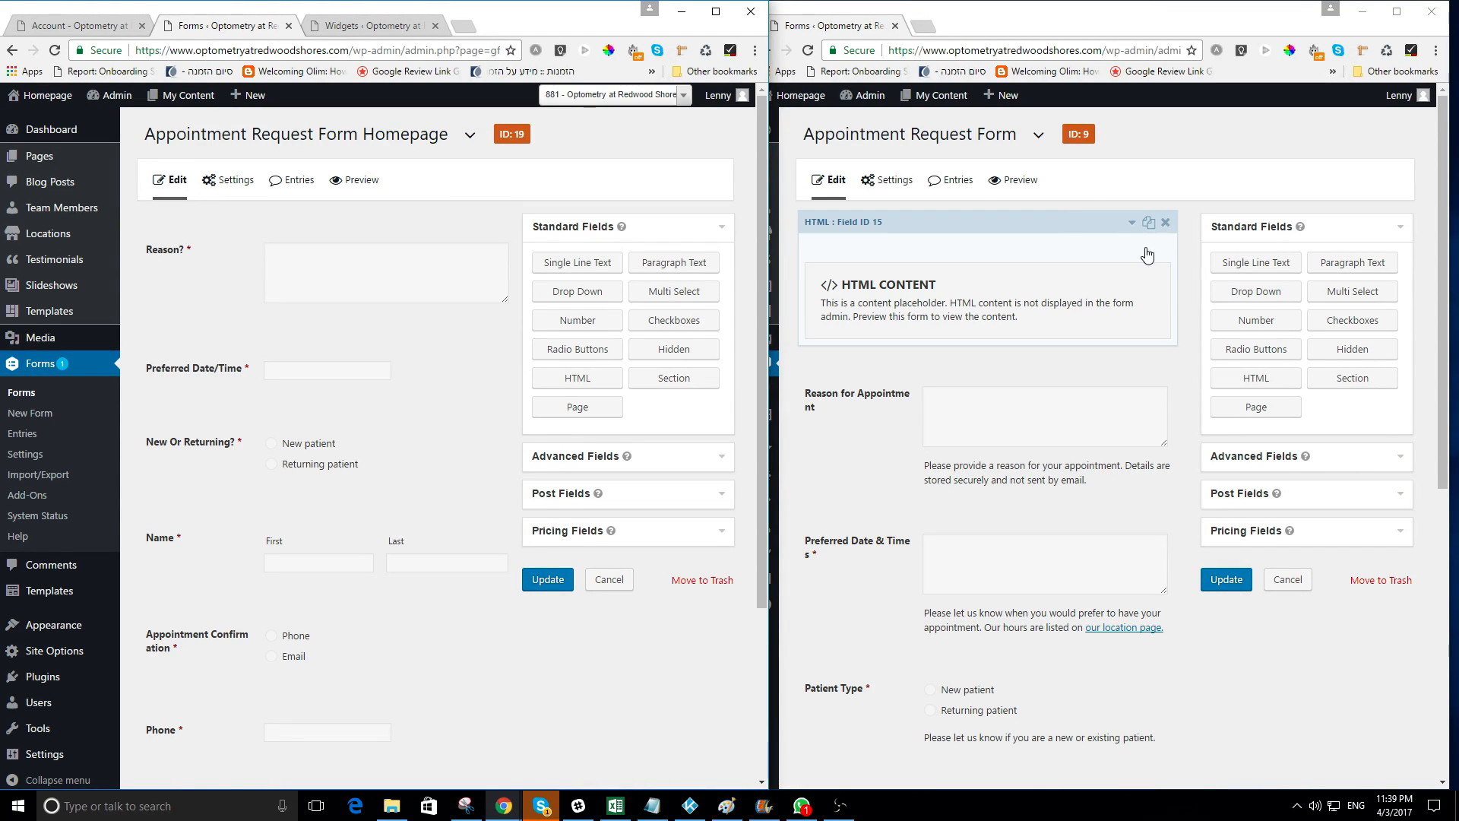
pyautogui.scroll(-1, 897, 178)
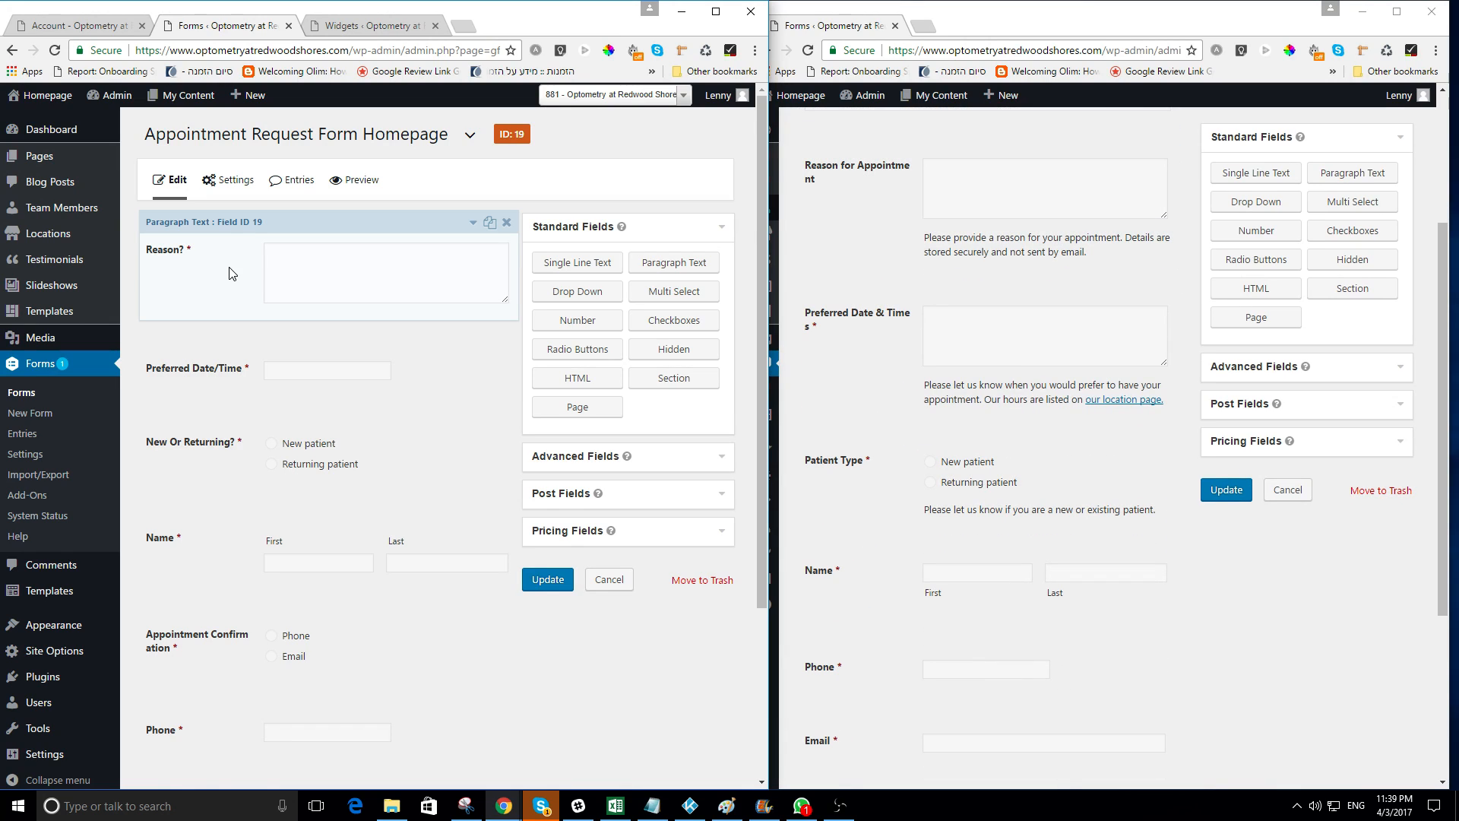
pyautogui.click(327, 221)
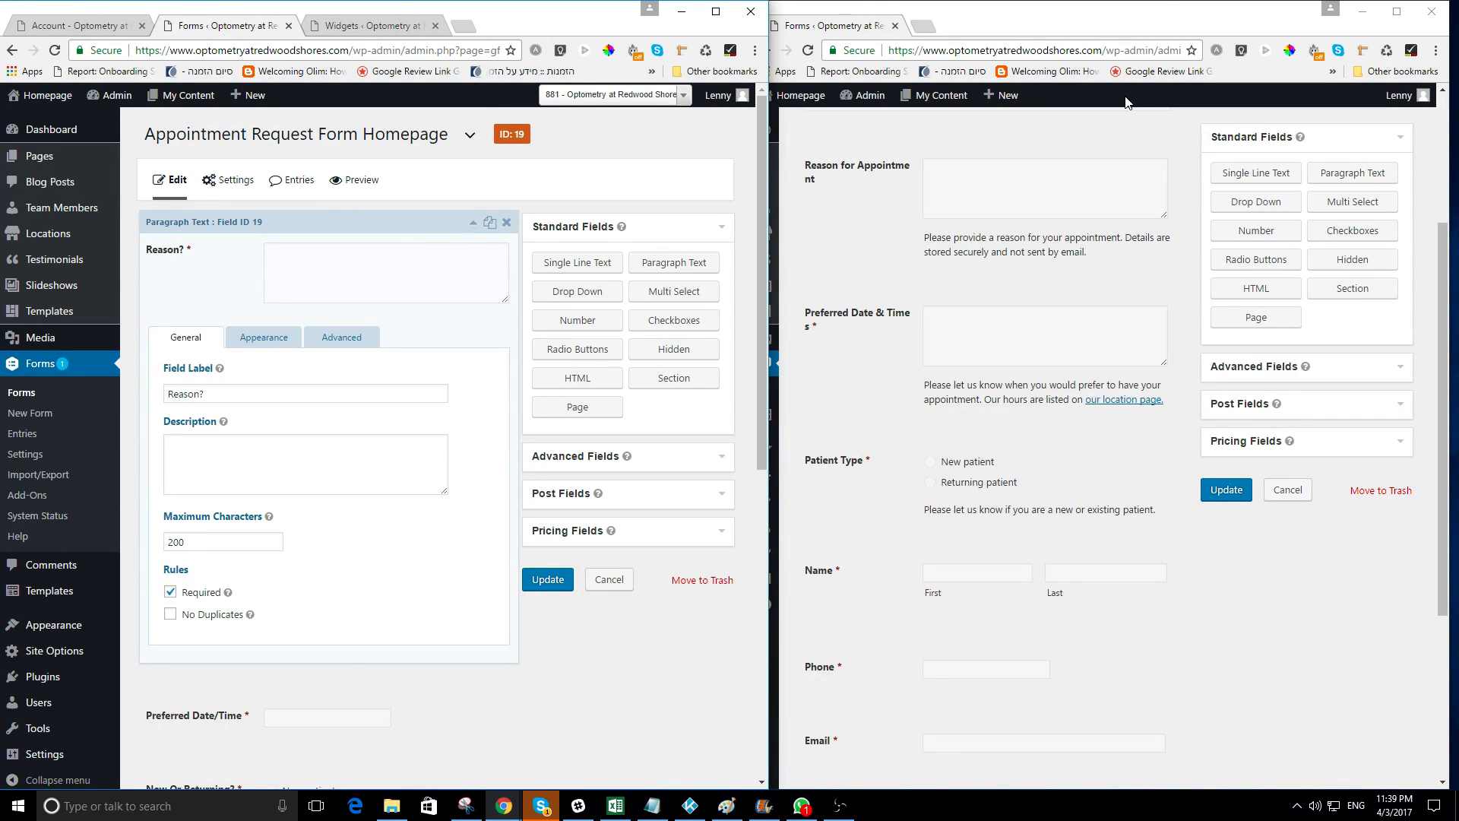
pyautogui.click(1032, 145)
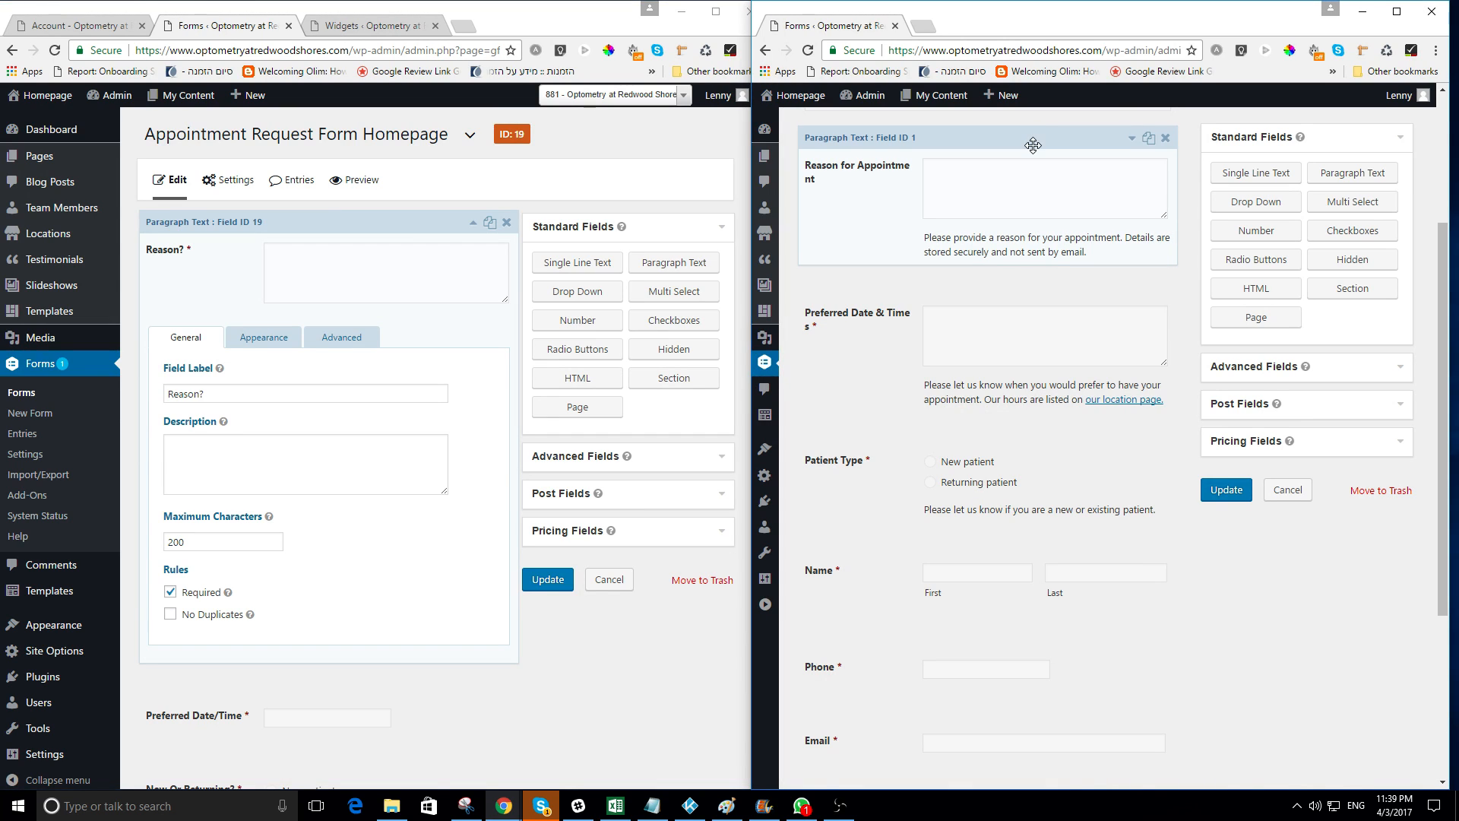
pyautogui.click(1134, 141)
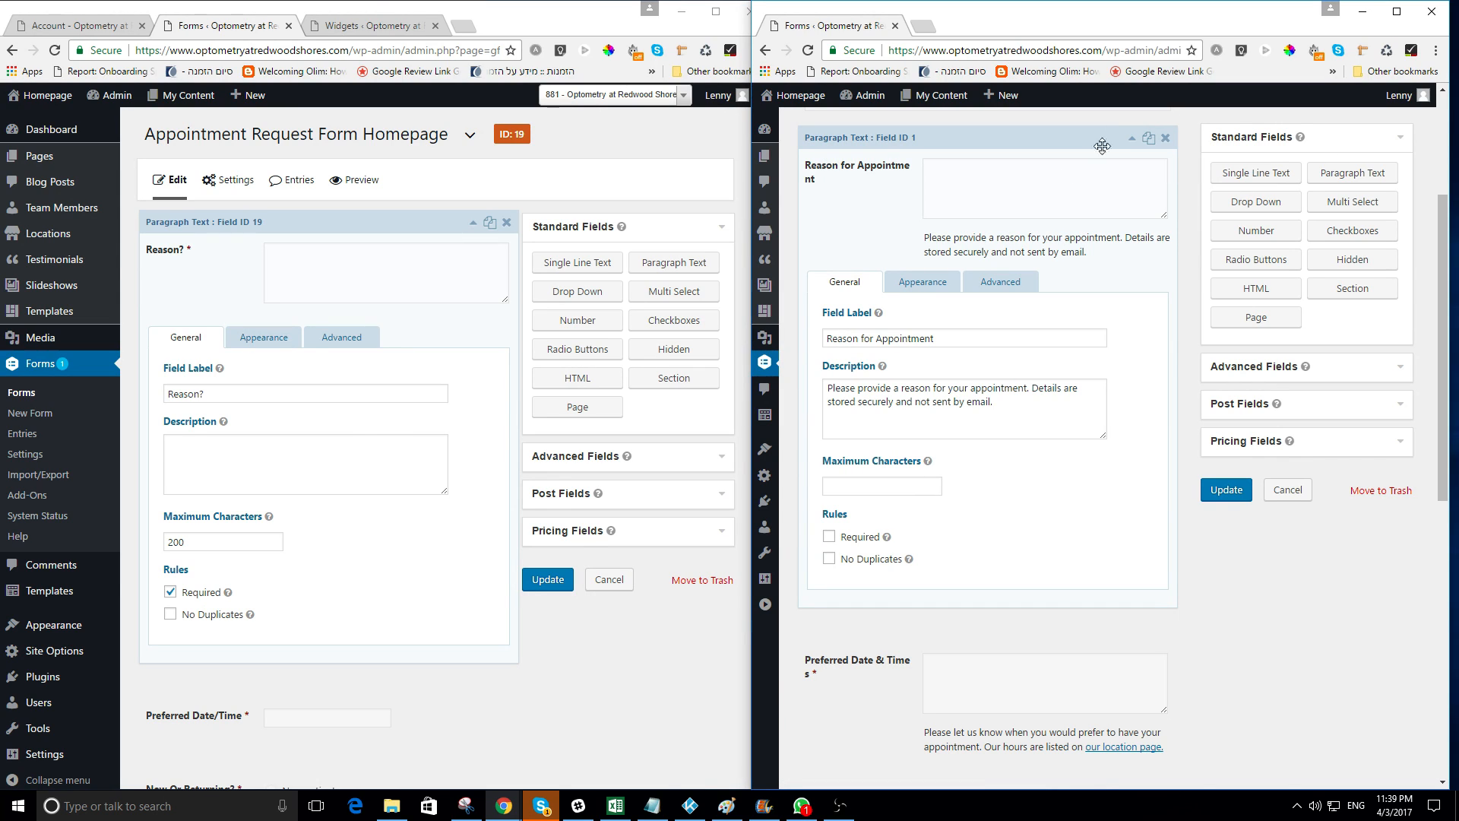
pyautogui.click(1131, 140)
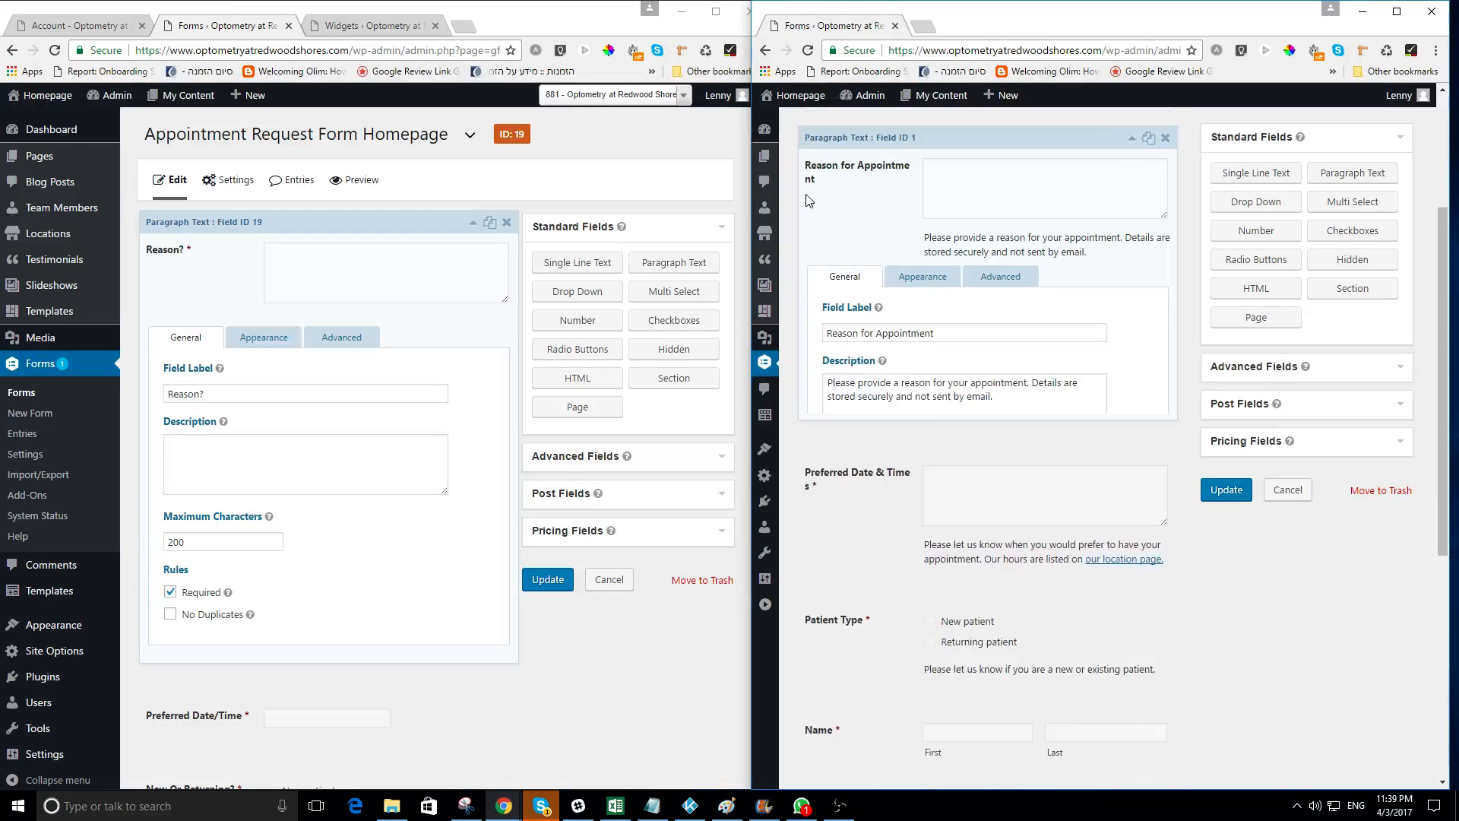
pyautogui.click(473, 229)
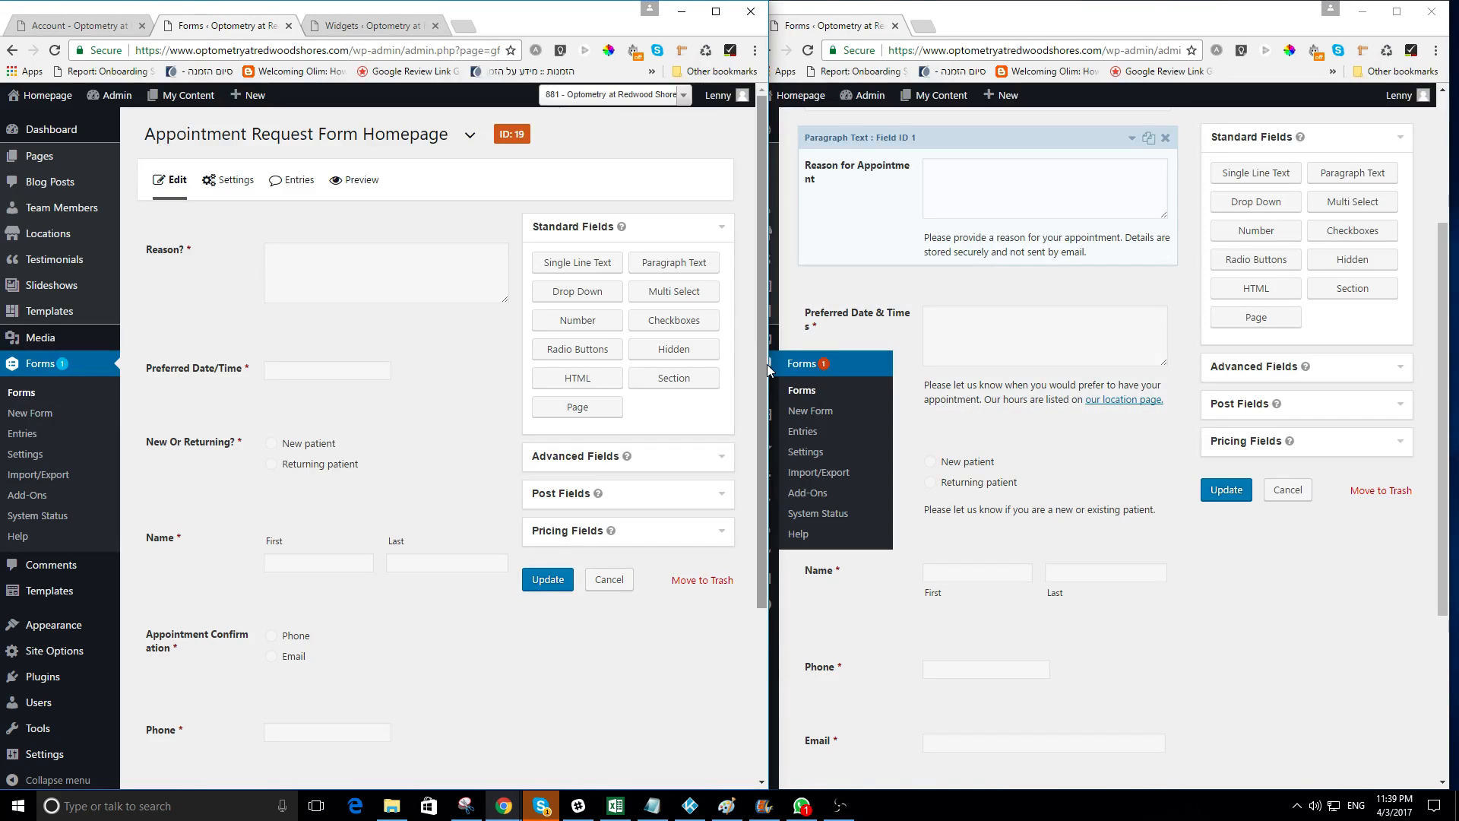
# Inspect the general settings and description text of the Preferred Date & Times field in Appointment Request Form
pyautogui.moveTo(771, 357); pyautogui.dragTo(786, 355)
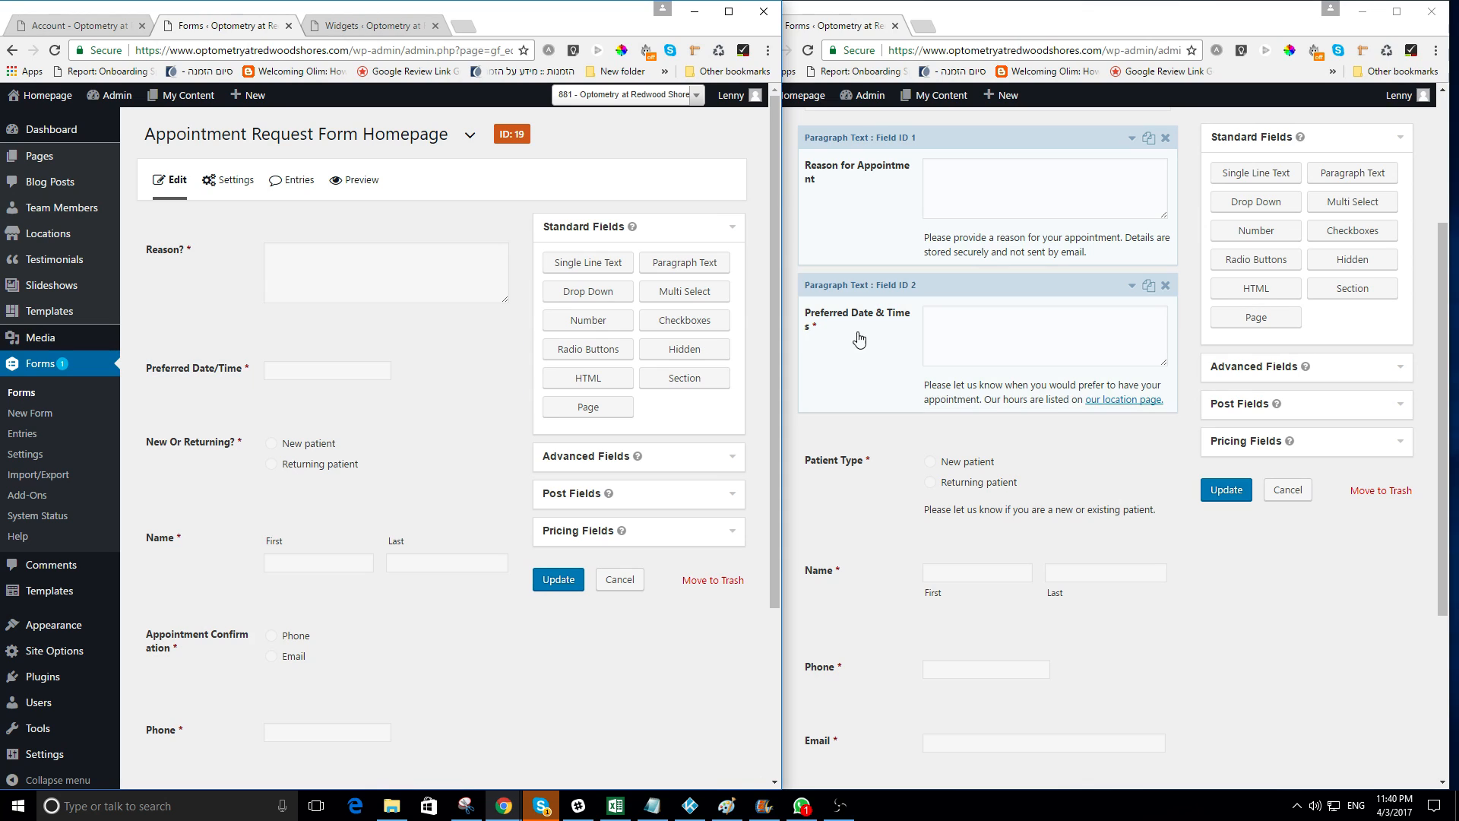
pyautogui.click(1132, 286)
pyautogui.moveTo(980, 559); pyautogui.dragTo(927, 557)
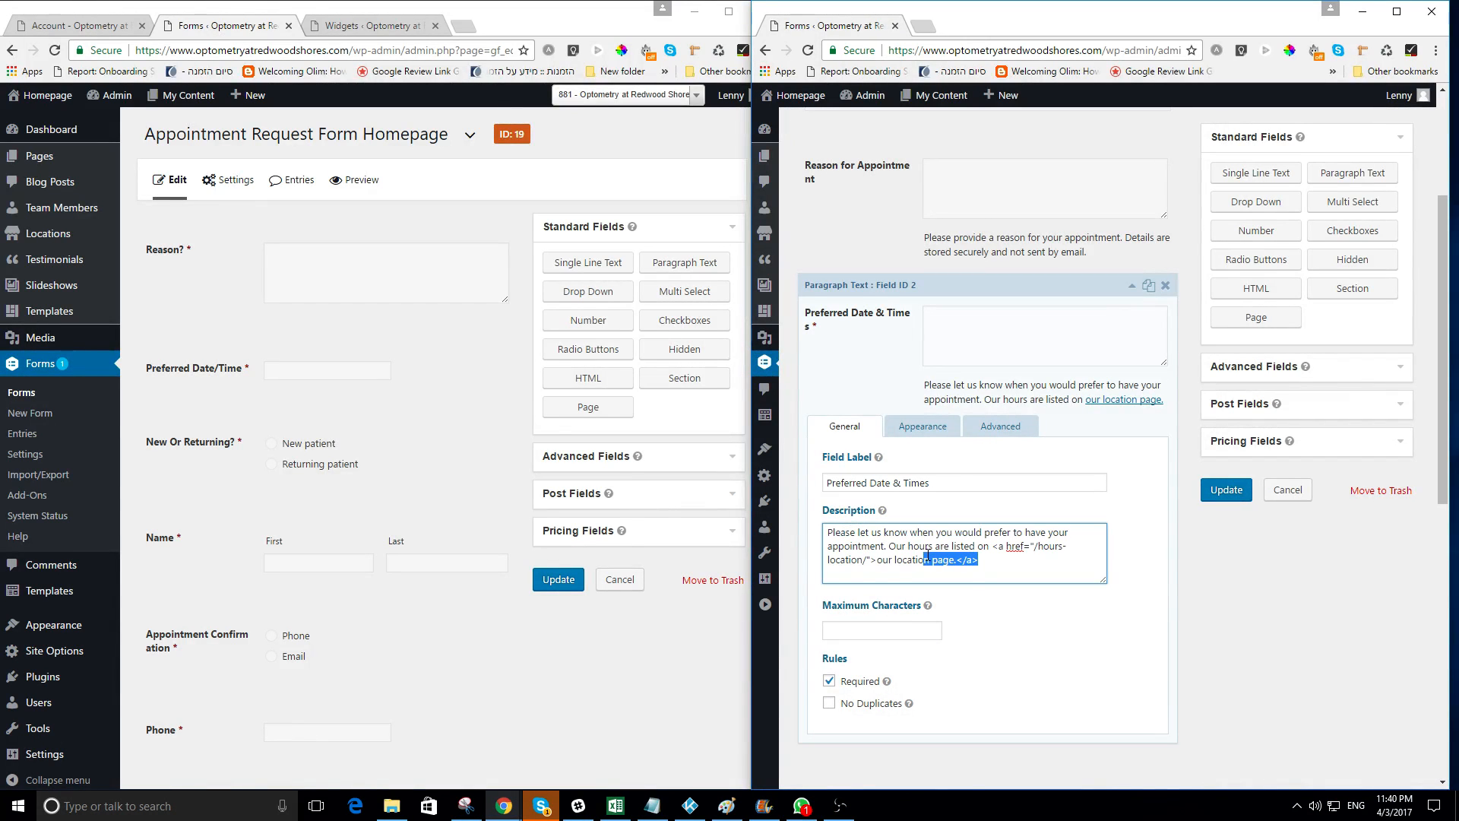
pyautogui.click(1134, 560)
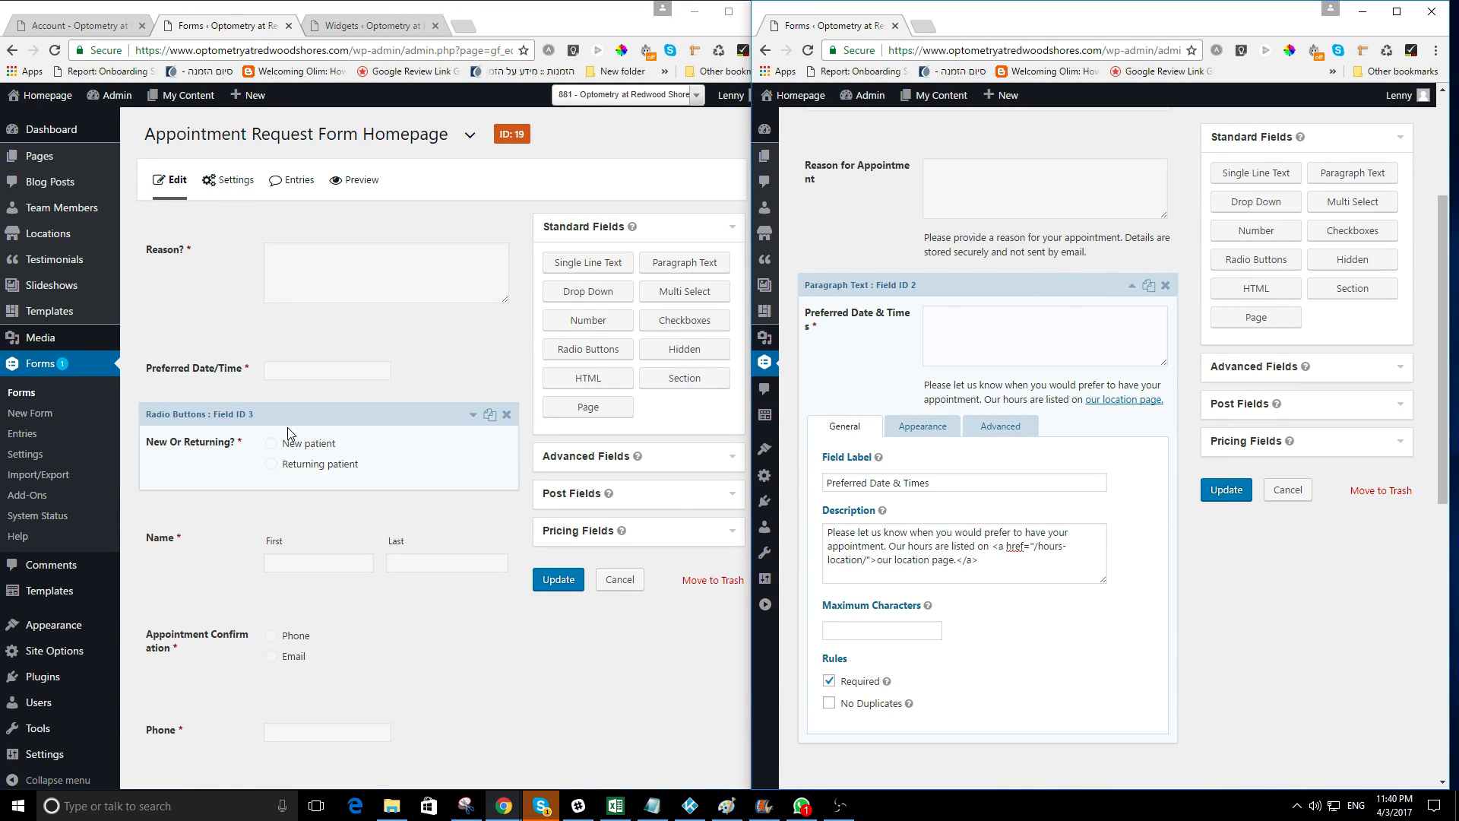
pyautogui.click(1131, 286)
pyautogui.scroll(-2, 1123, 291)
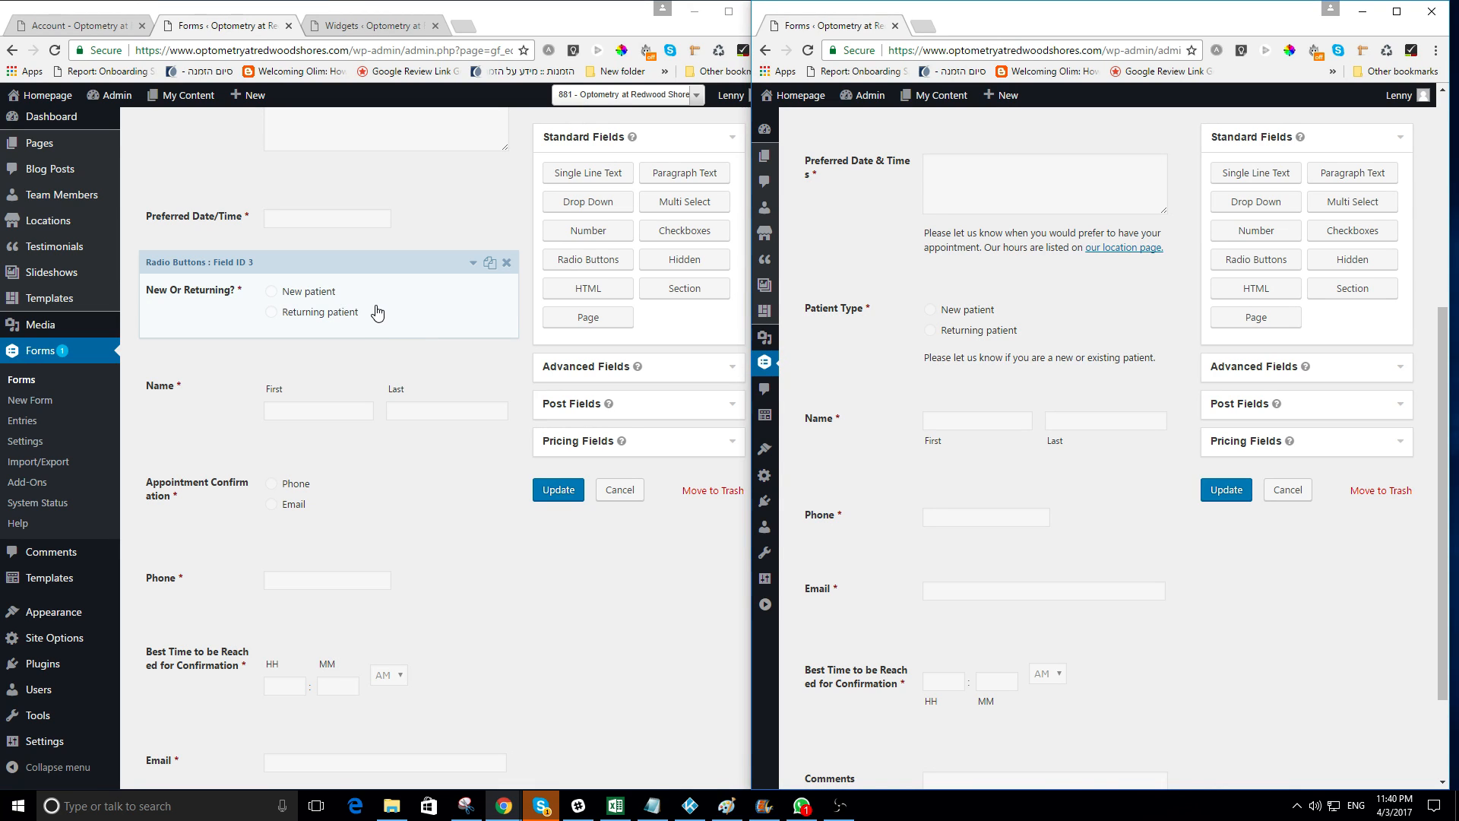
# Inspect the general, advanced and appearance settings of the New Or Returning? field in Appointment Request Form Homepage
pyautogui.click(468, 261)
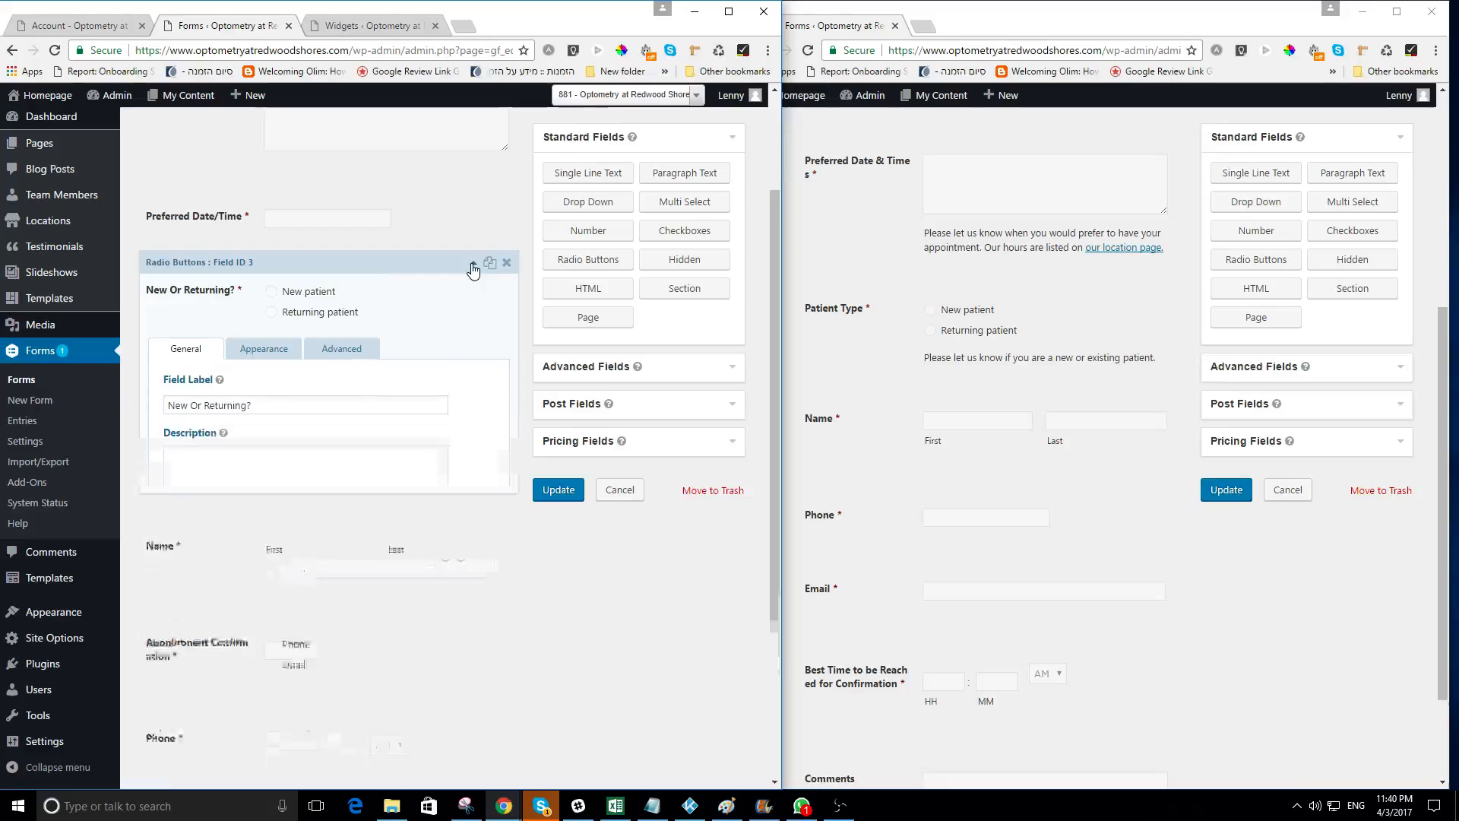
pyautogui.click(186, 465)
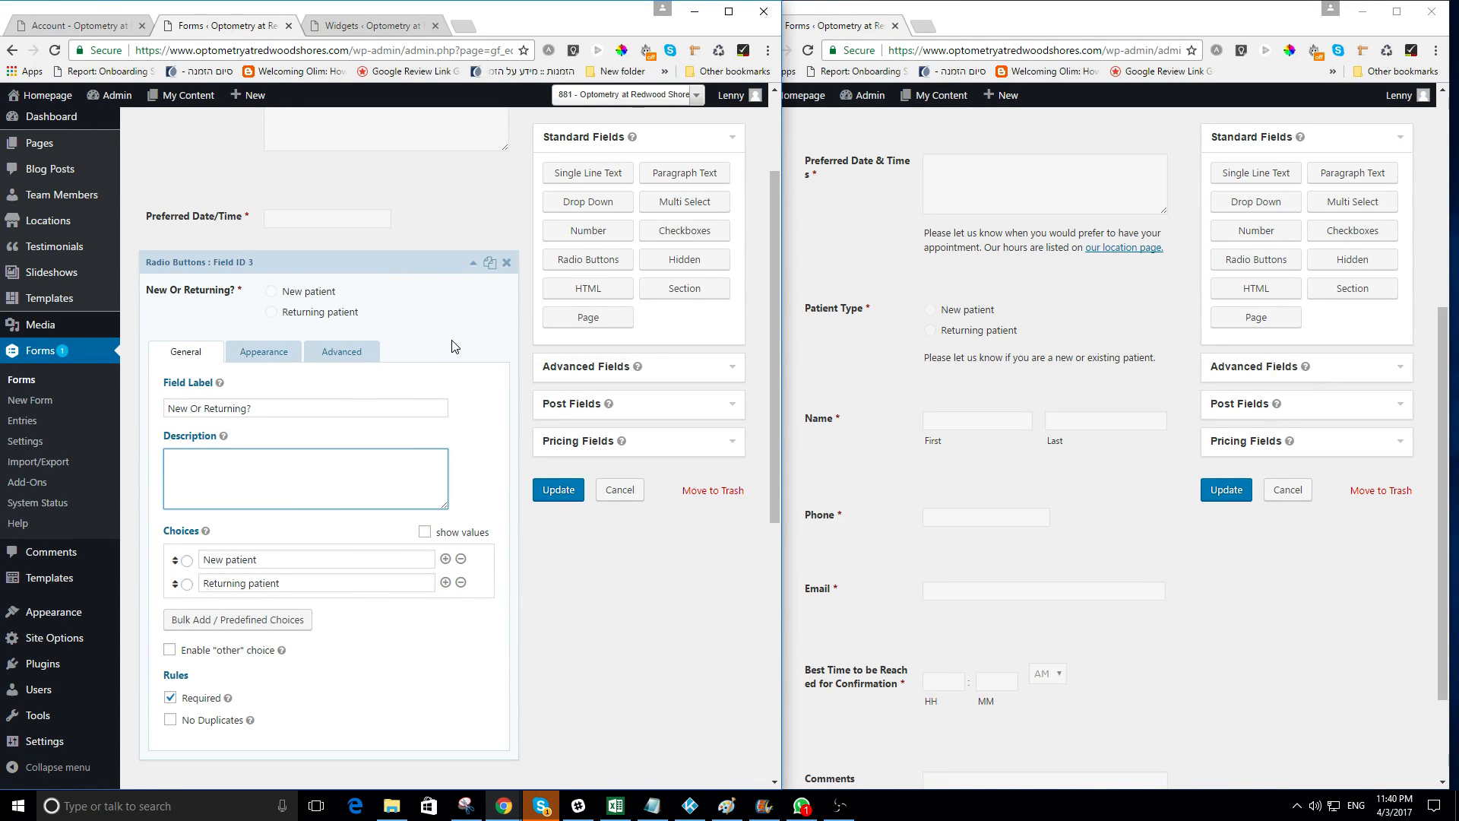
pyautogui.click(328, 355)
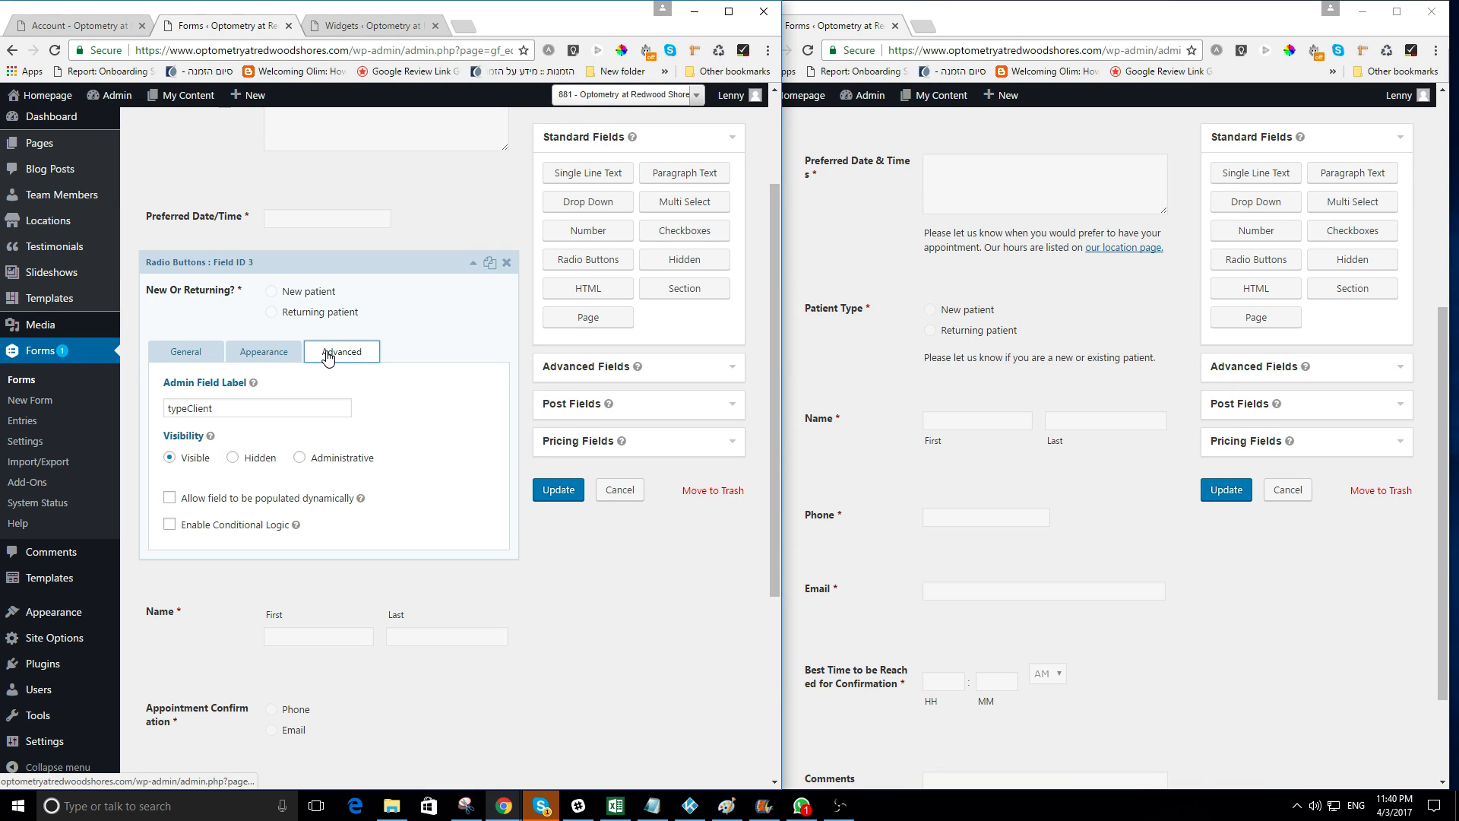
pyautogui.click(266, 359)
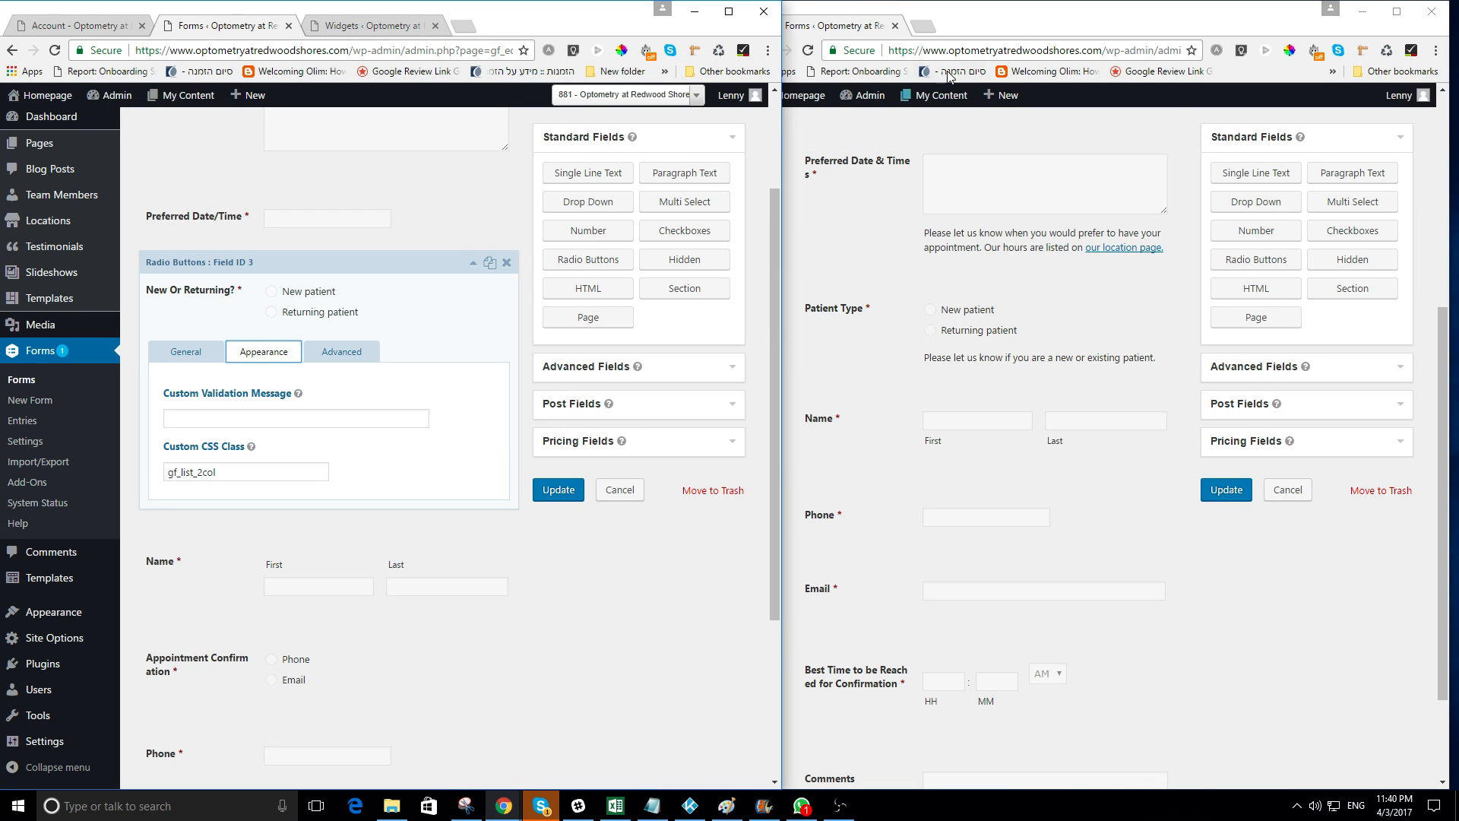
# Open the Optometry at Redwood Shores homepage in a new tab and examine the New Or Returning? choices in its Request Appointment form
pyautogui.click(925, 26)
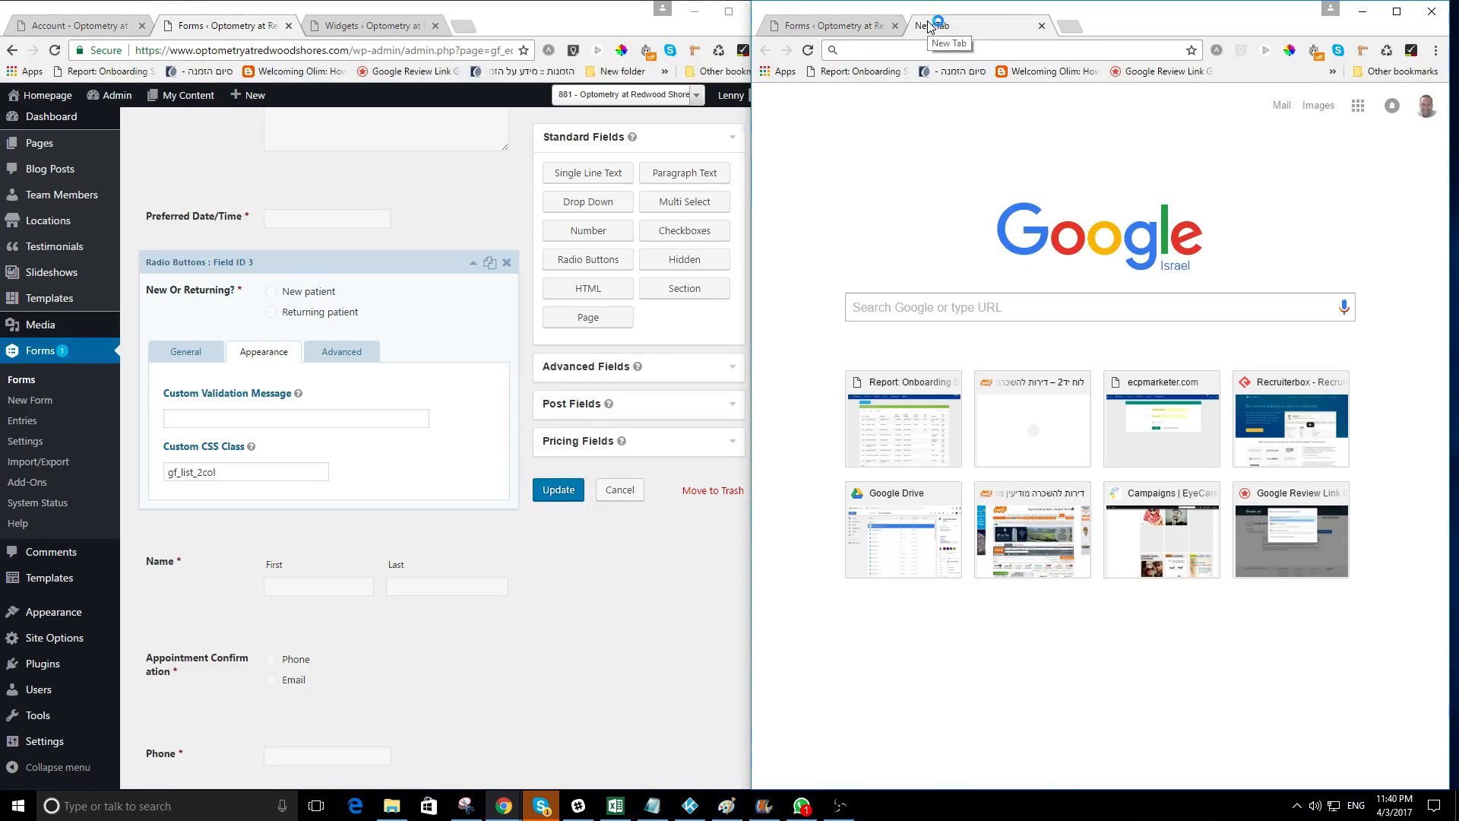
pyautogui.write('opt')
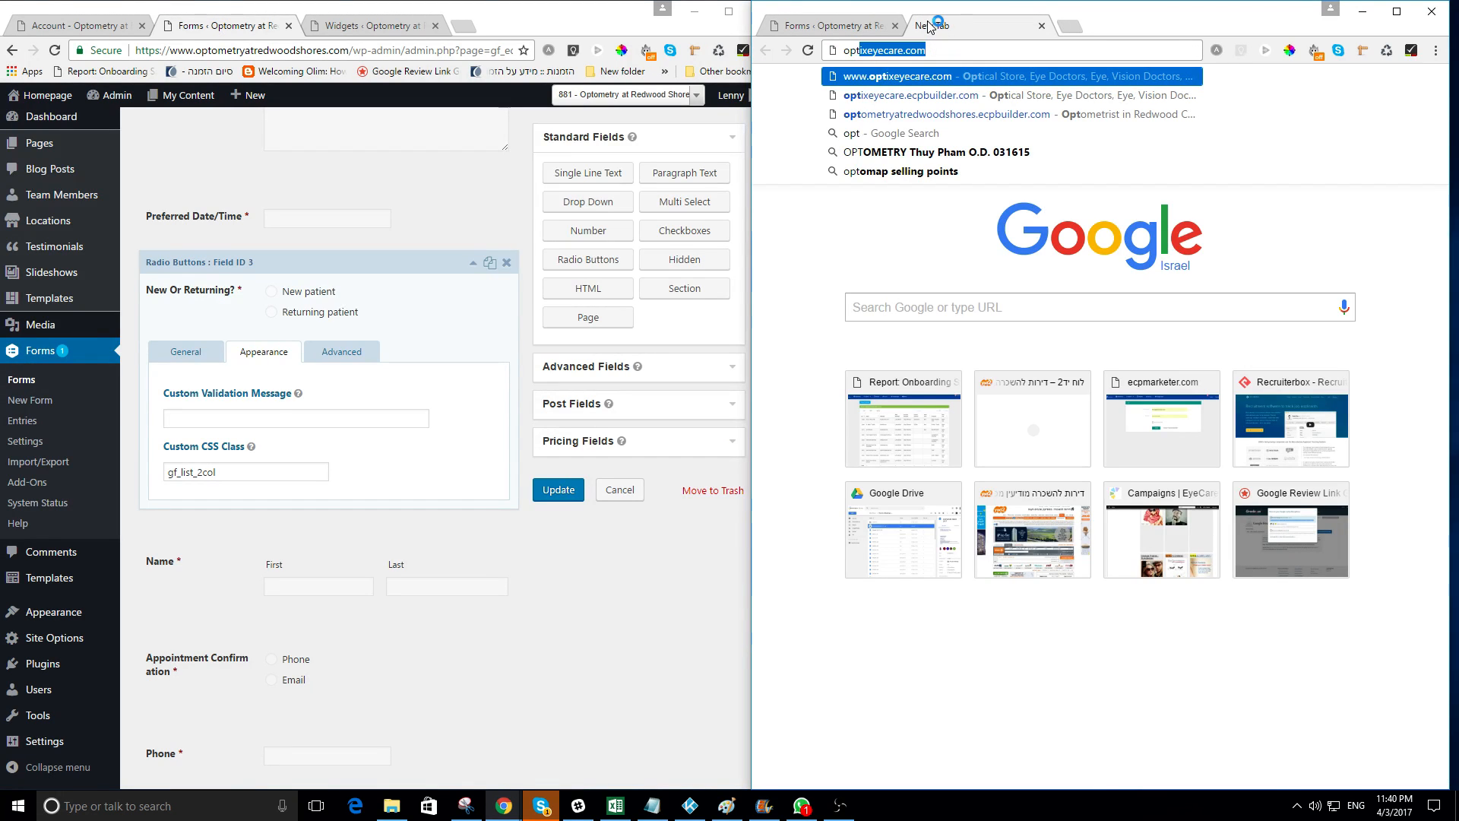
pyautogui.press('Down')
pyautogui.press('Down')
pyautogui.press('Return')
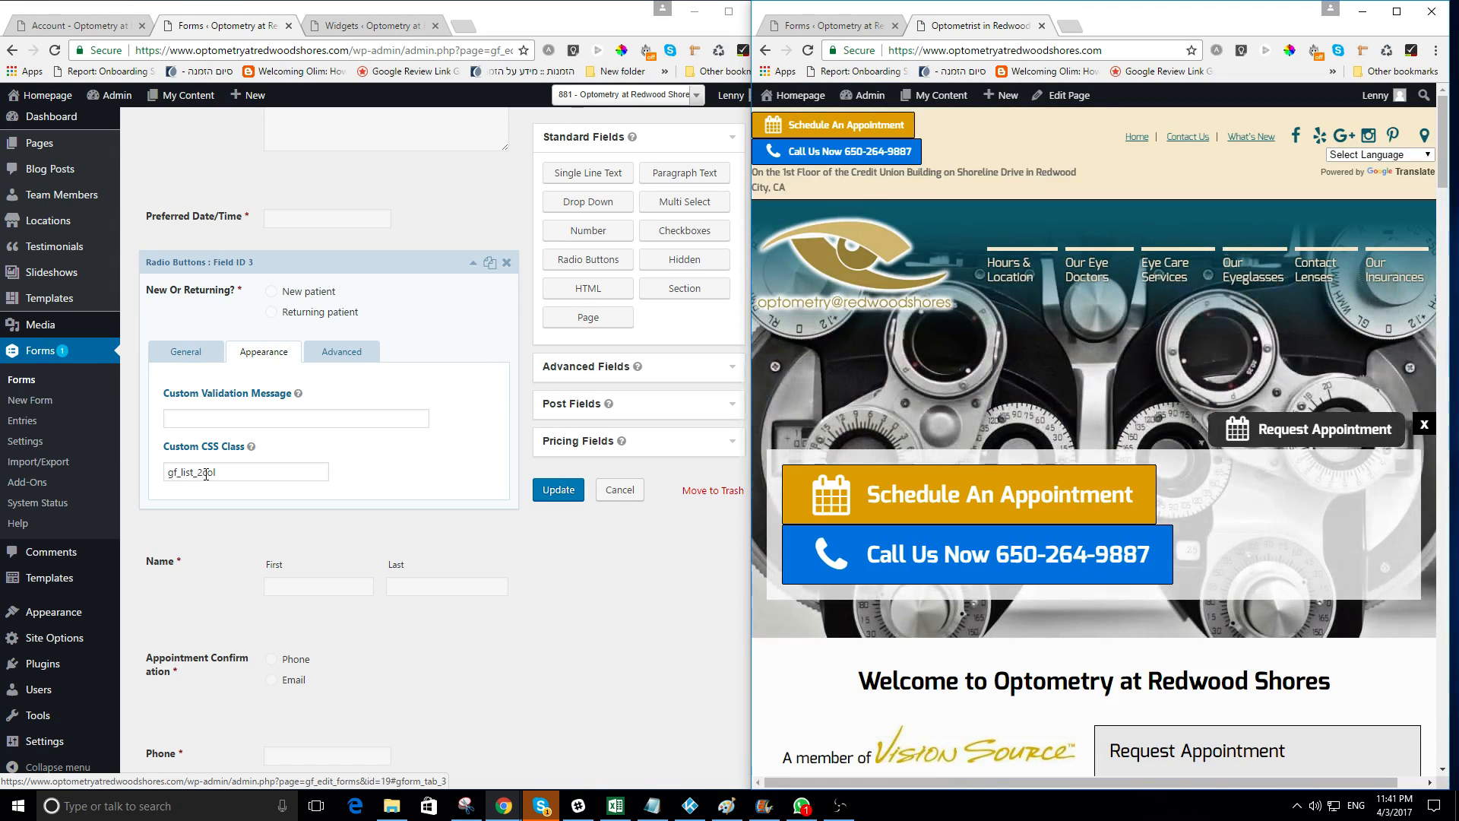
pyautogui.scroll(-5, 1196, 441)
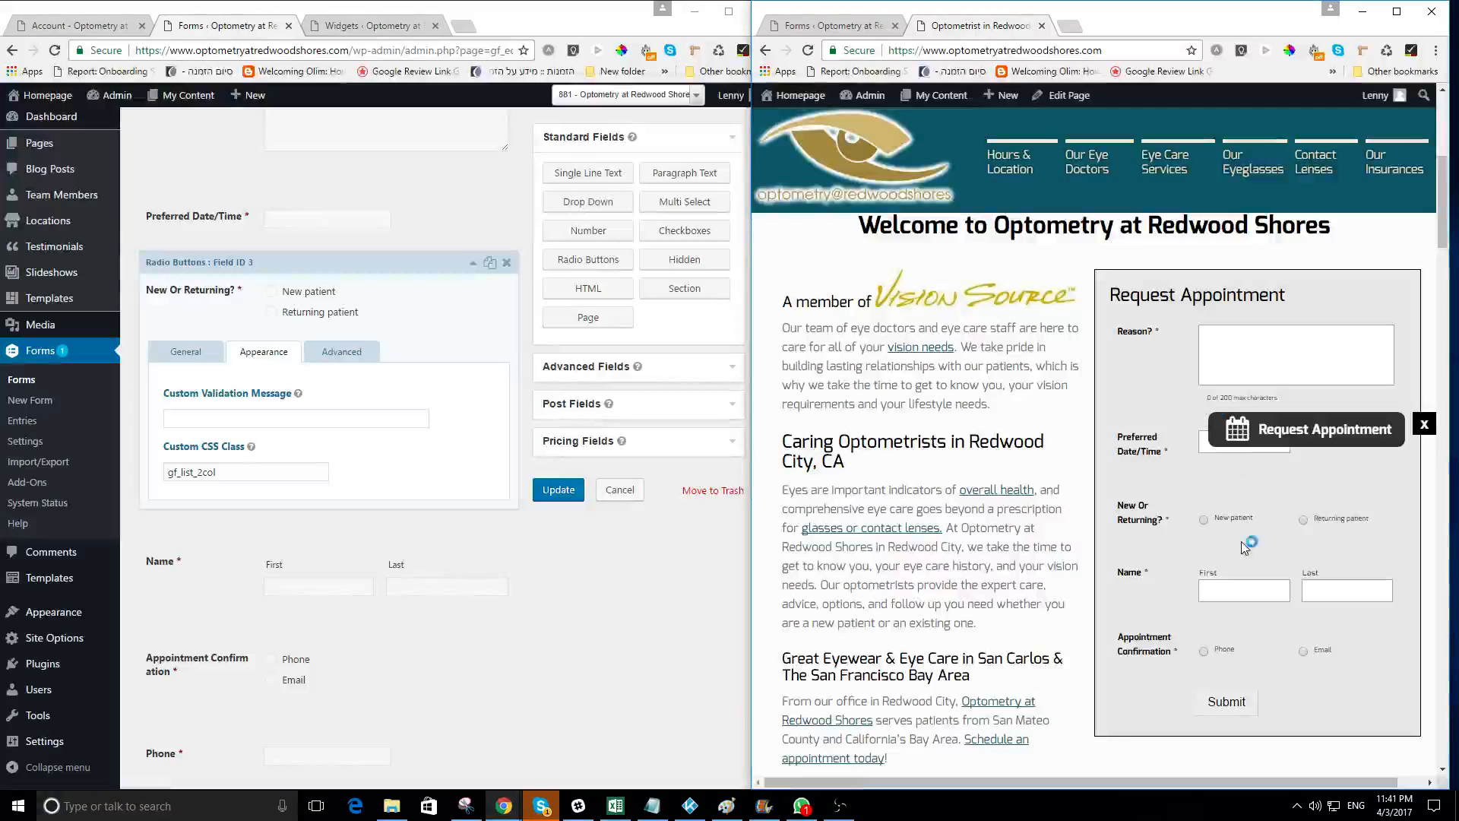
pyautogui.click(1342, 514)
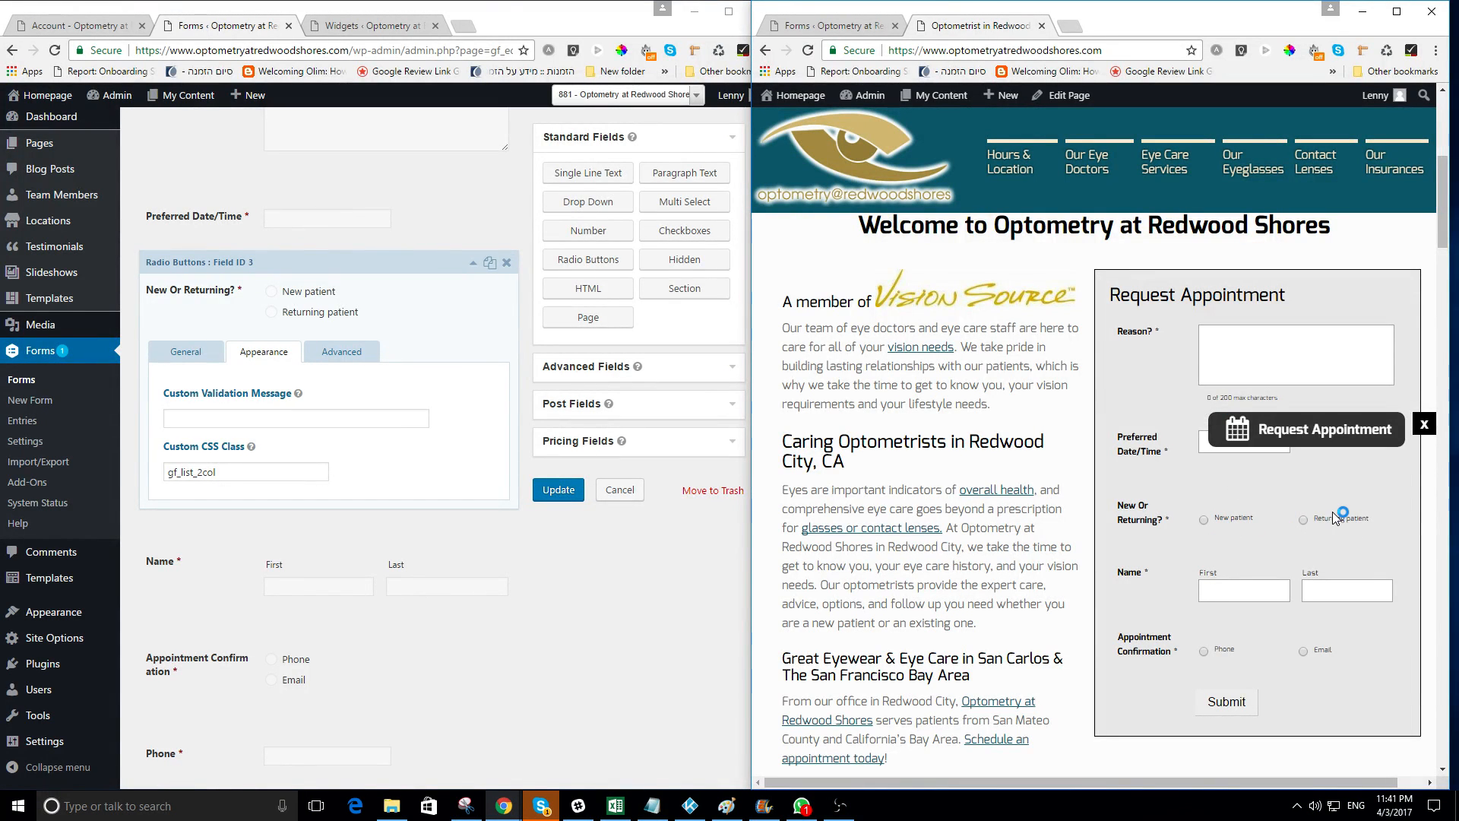
# Close the New Or Returning? settings and compare the Name field and the fields after it between the homepage form and Appointment Request Form
pyautogui.click(472, 262)
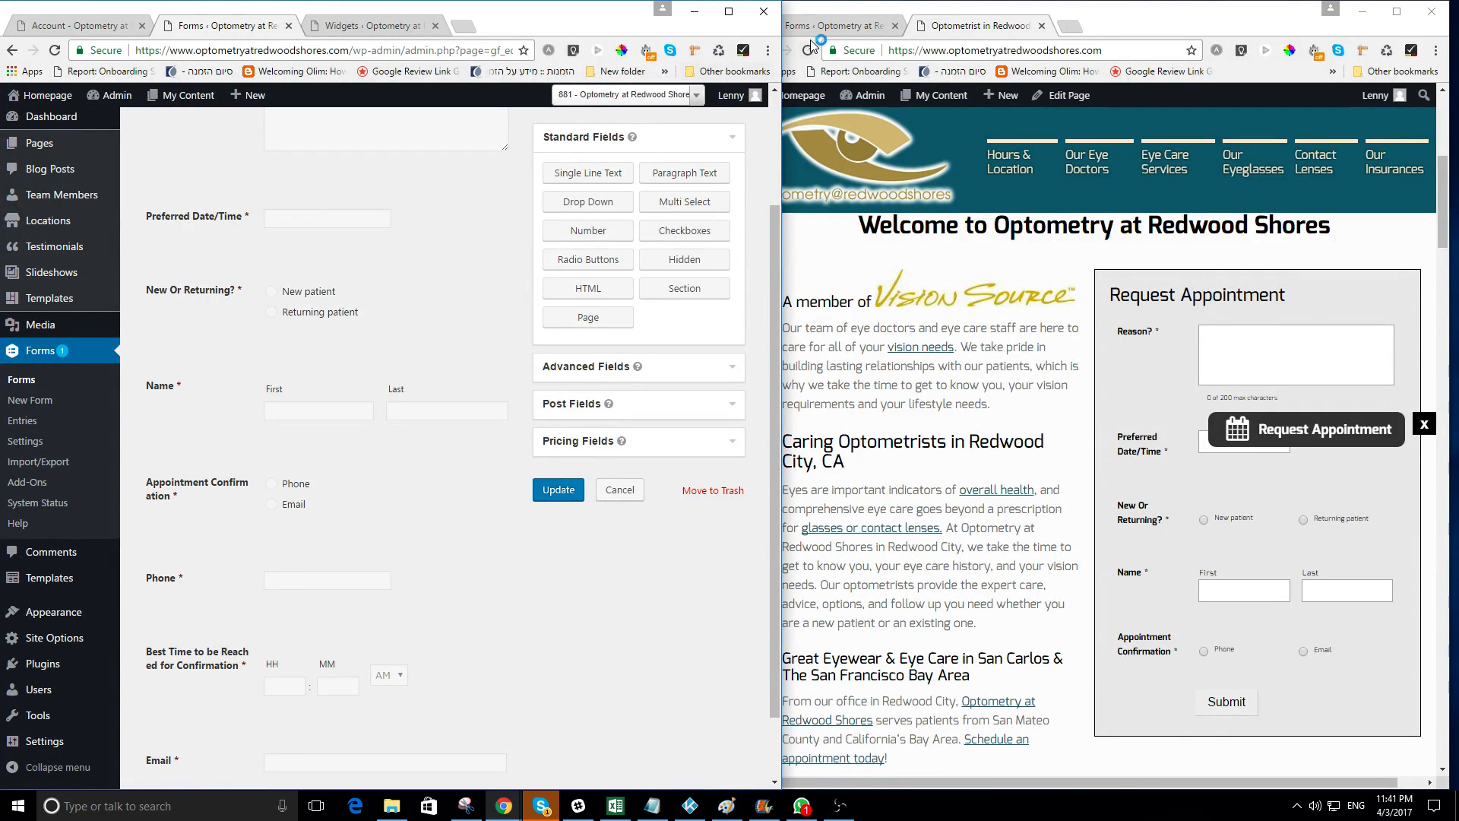
pyautogui.click(828, 26)
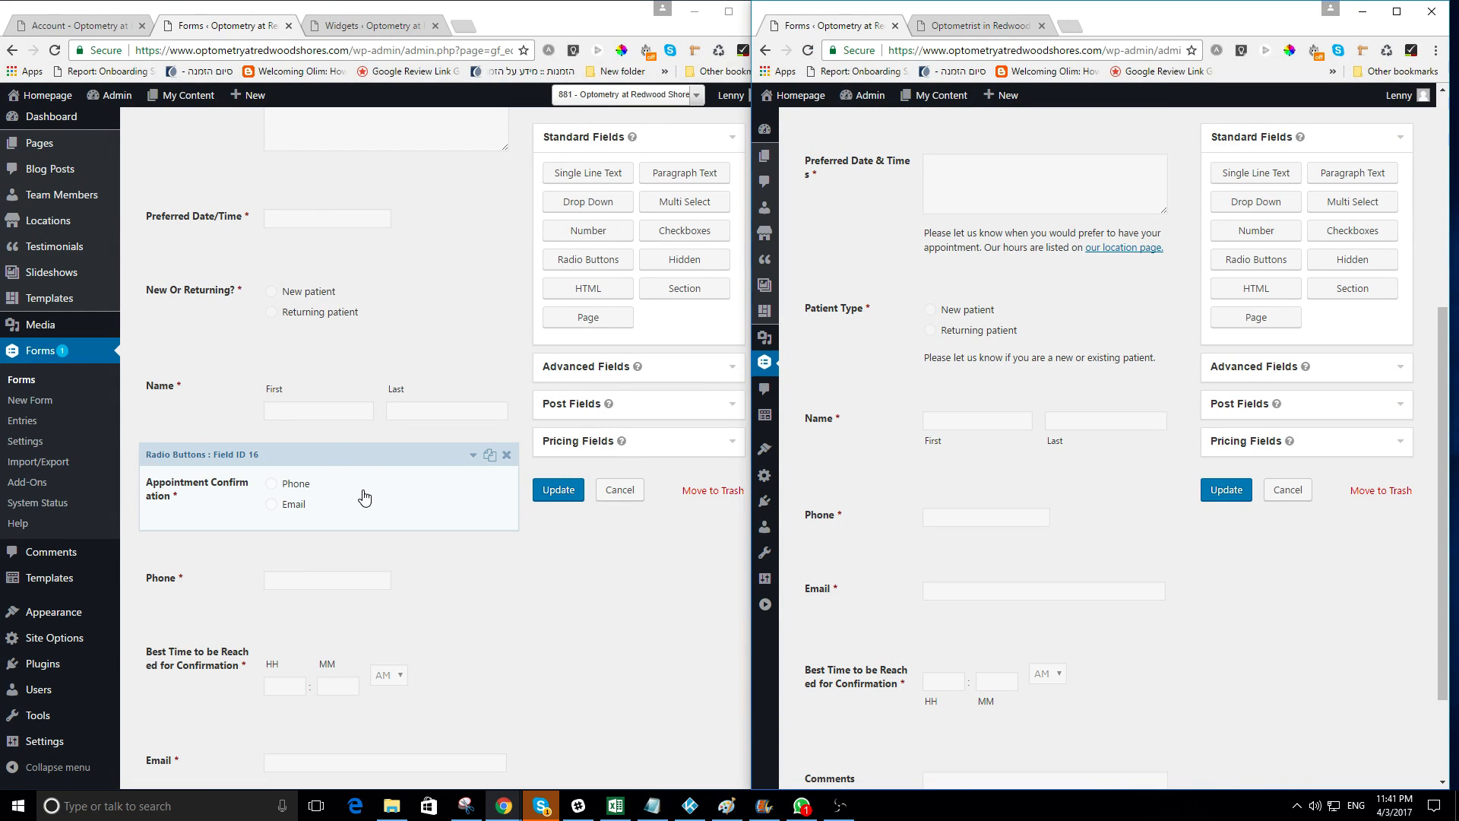
pyautogui.click(943, 424)
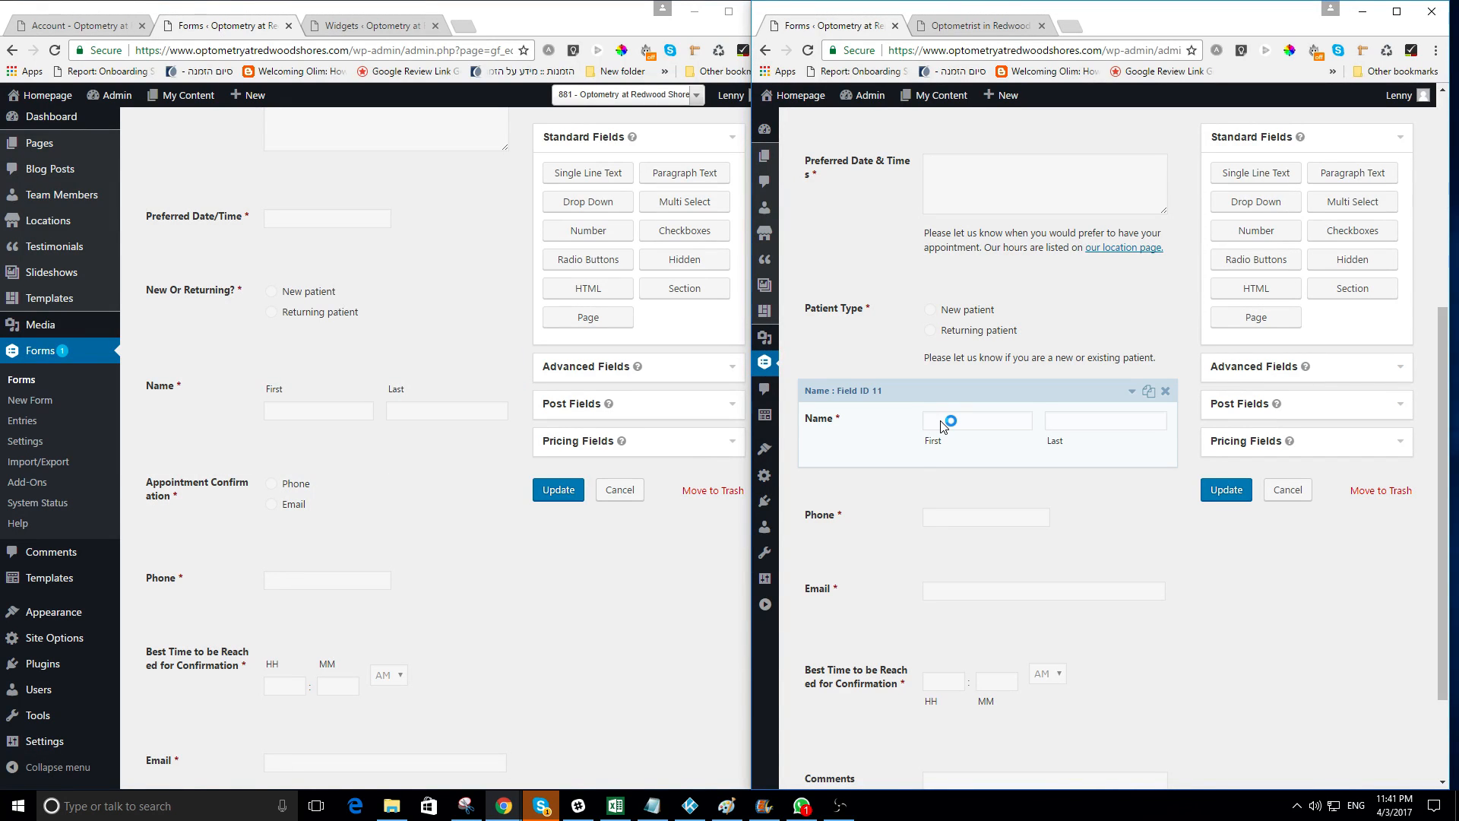
pyautogui.click(446, 410)
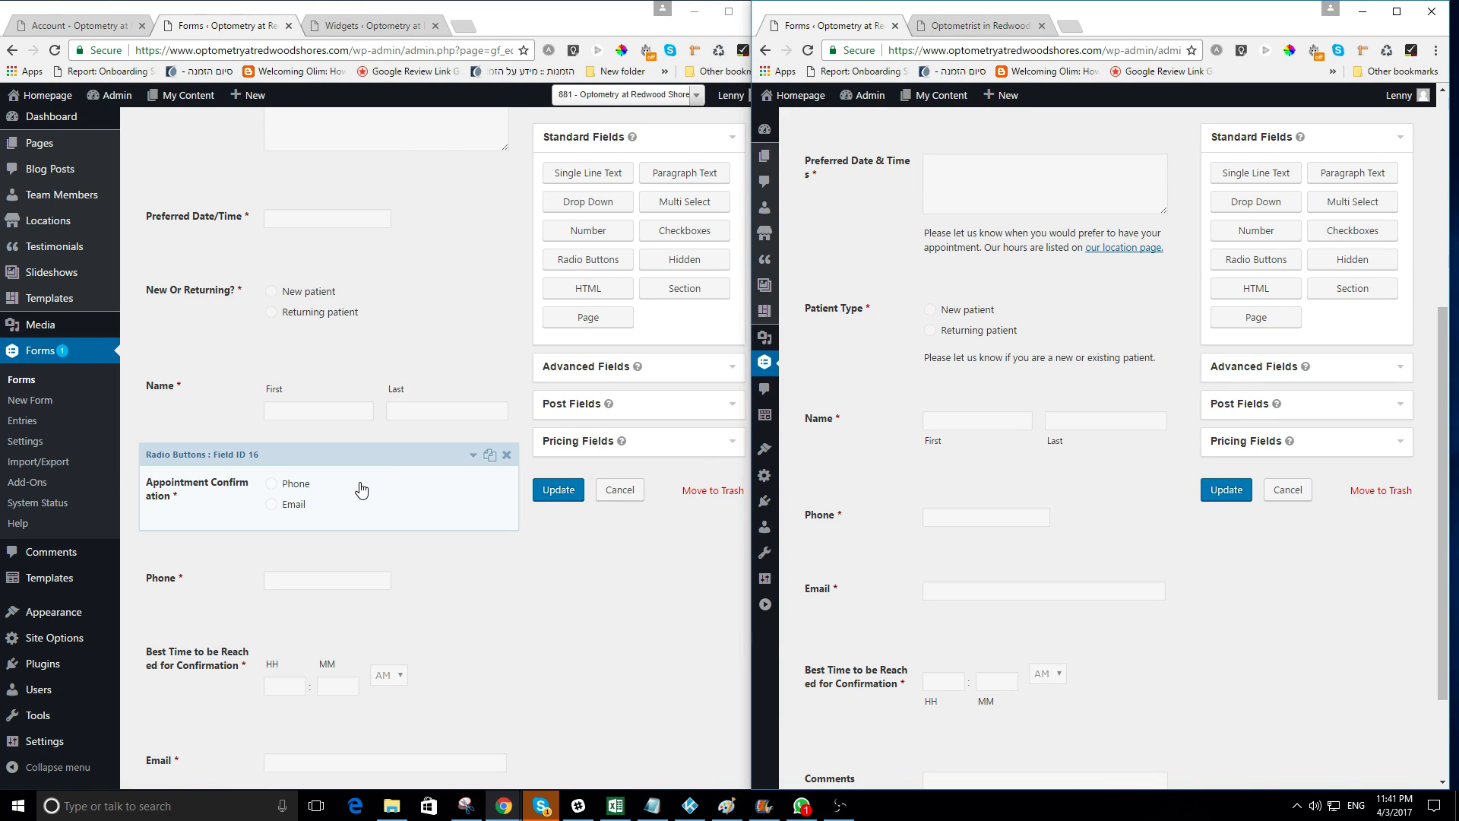
pyautogui.scroll(-2, 928, 510)
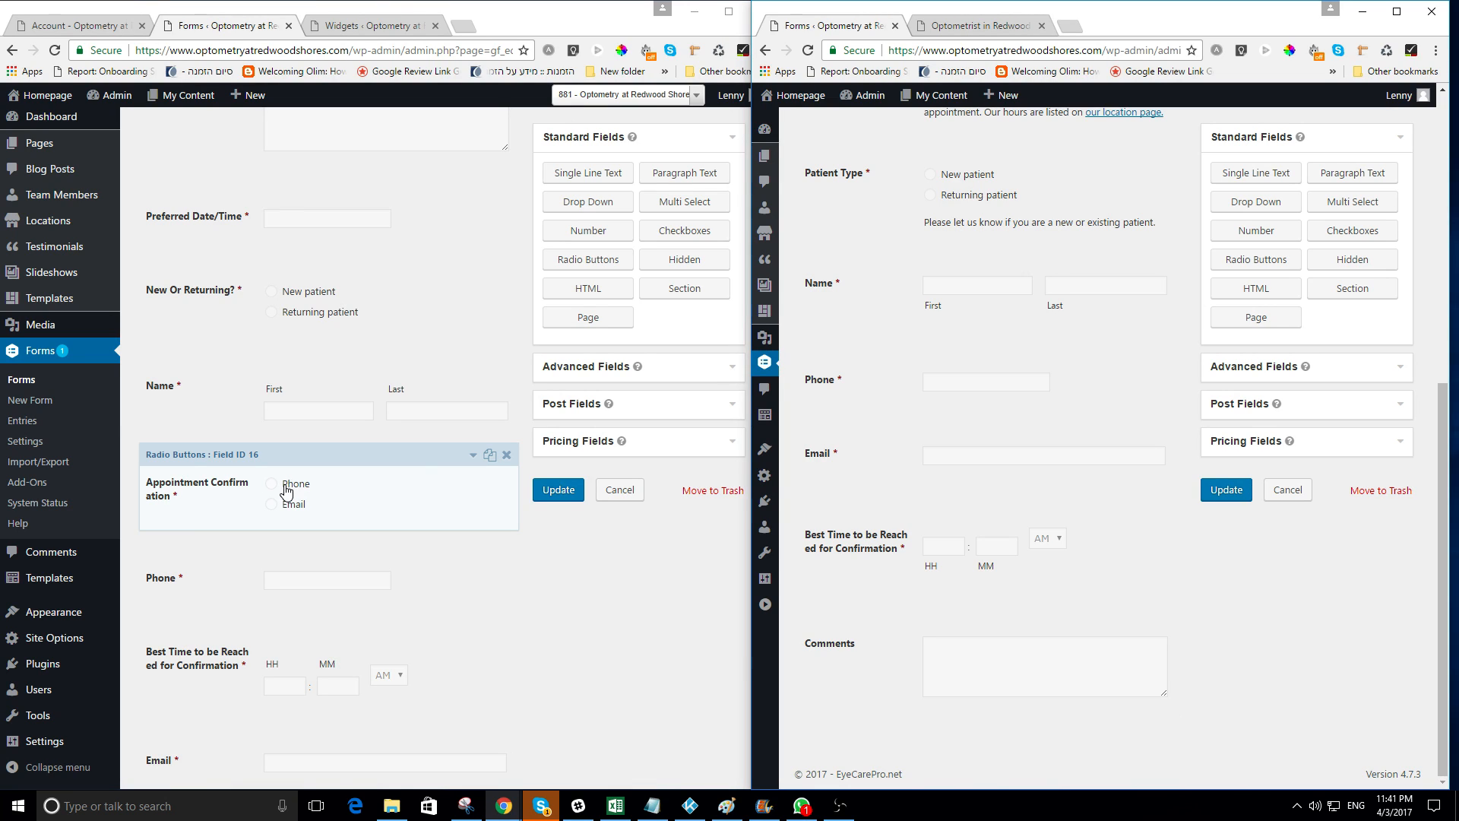
# Inspect the general, advanced and appearance settings of the Appointment Confirmation field in Appointment Request Form Homepage
pyautogui.click(471, 456)
pyautogui.scroll(-2, 370, 513)
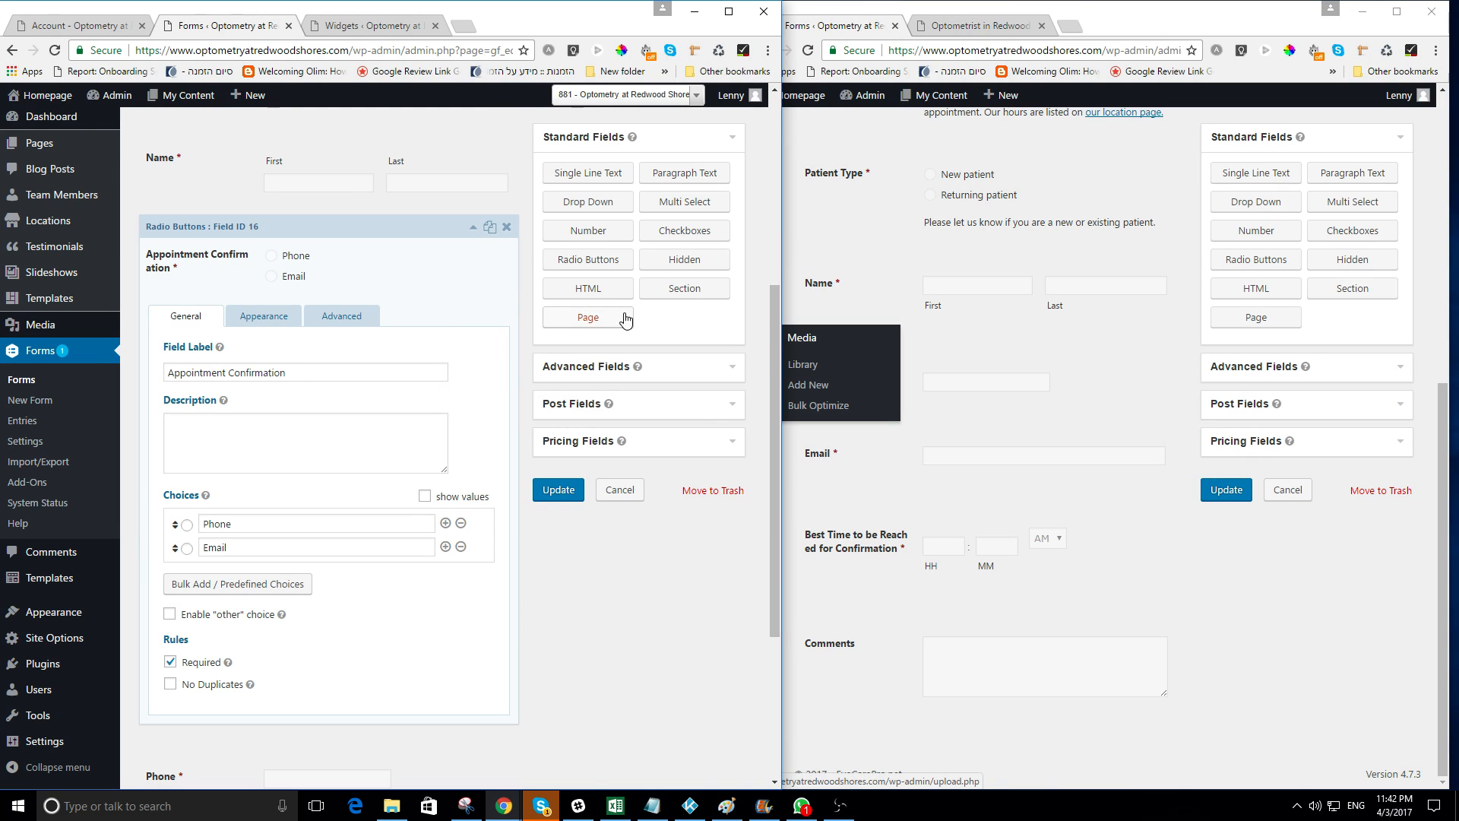
pyautogui.moveTo(608, 265); pyautogui.dragTo(431, 307)
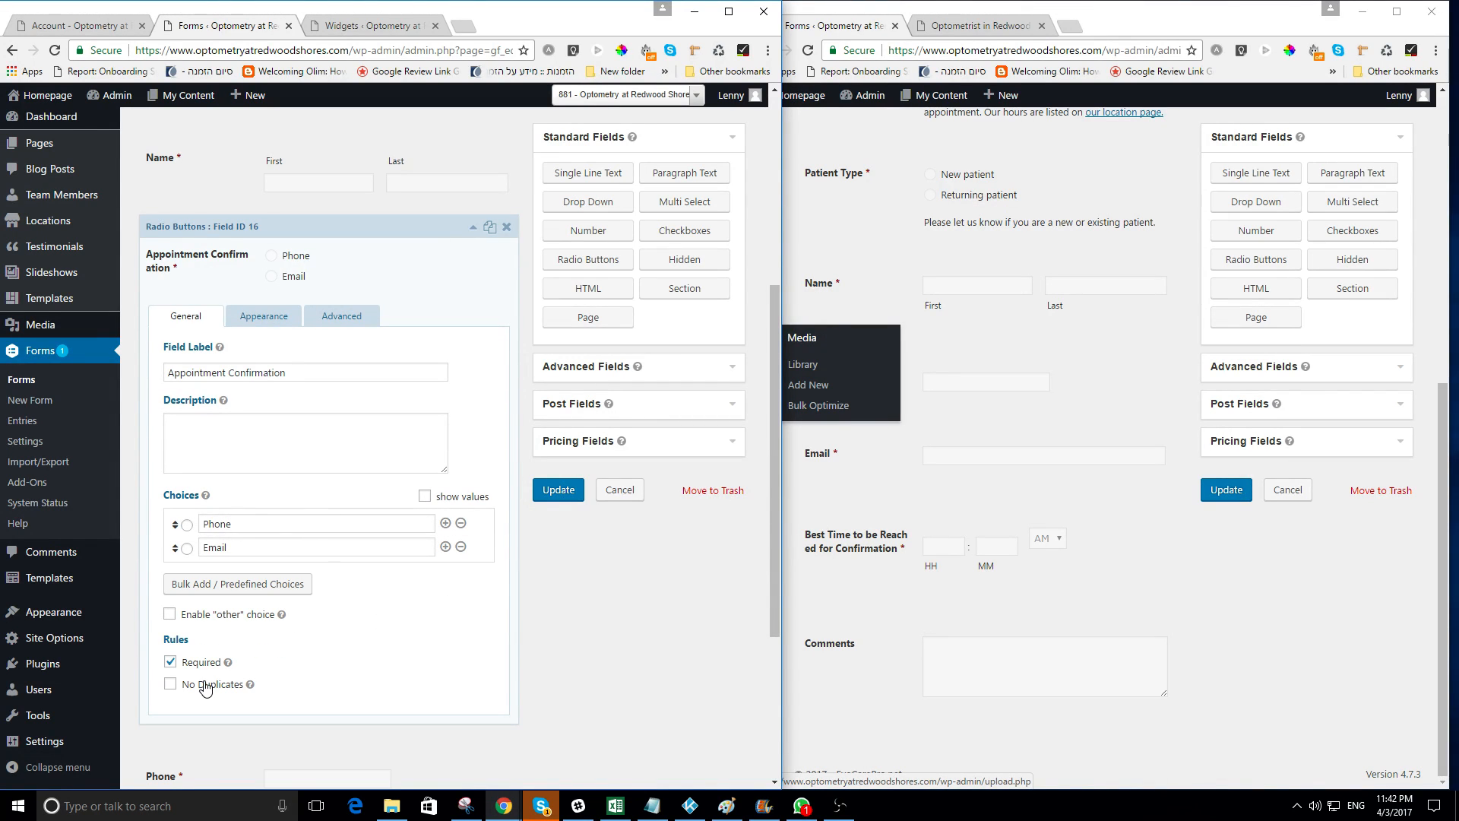
pyautogui.click(346, 318)
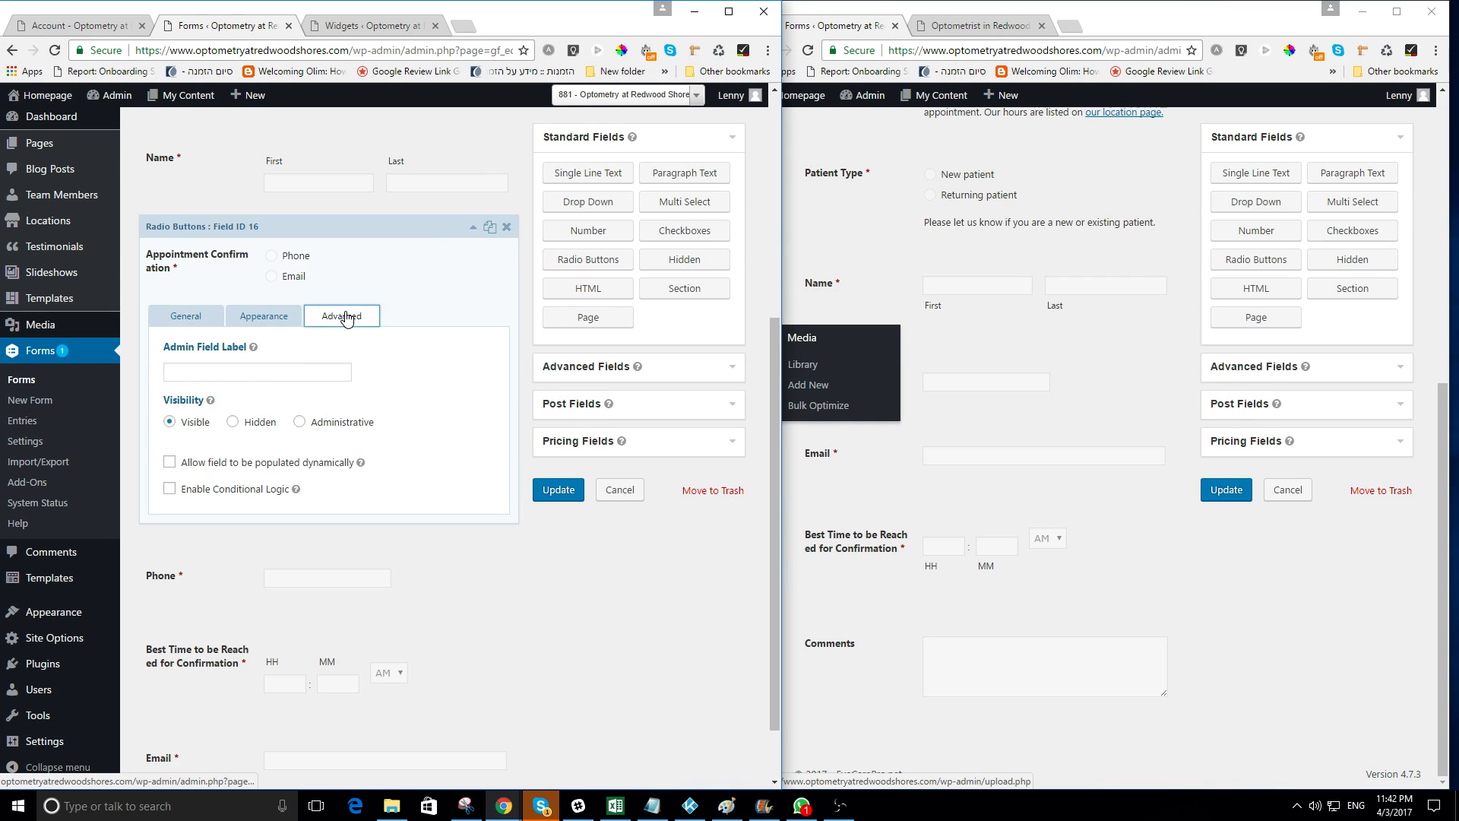
pyautogui.click(268, 317)
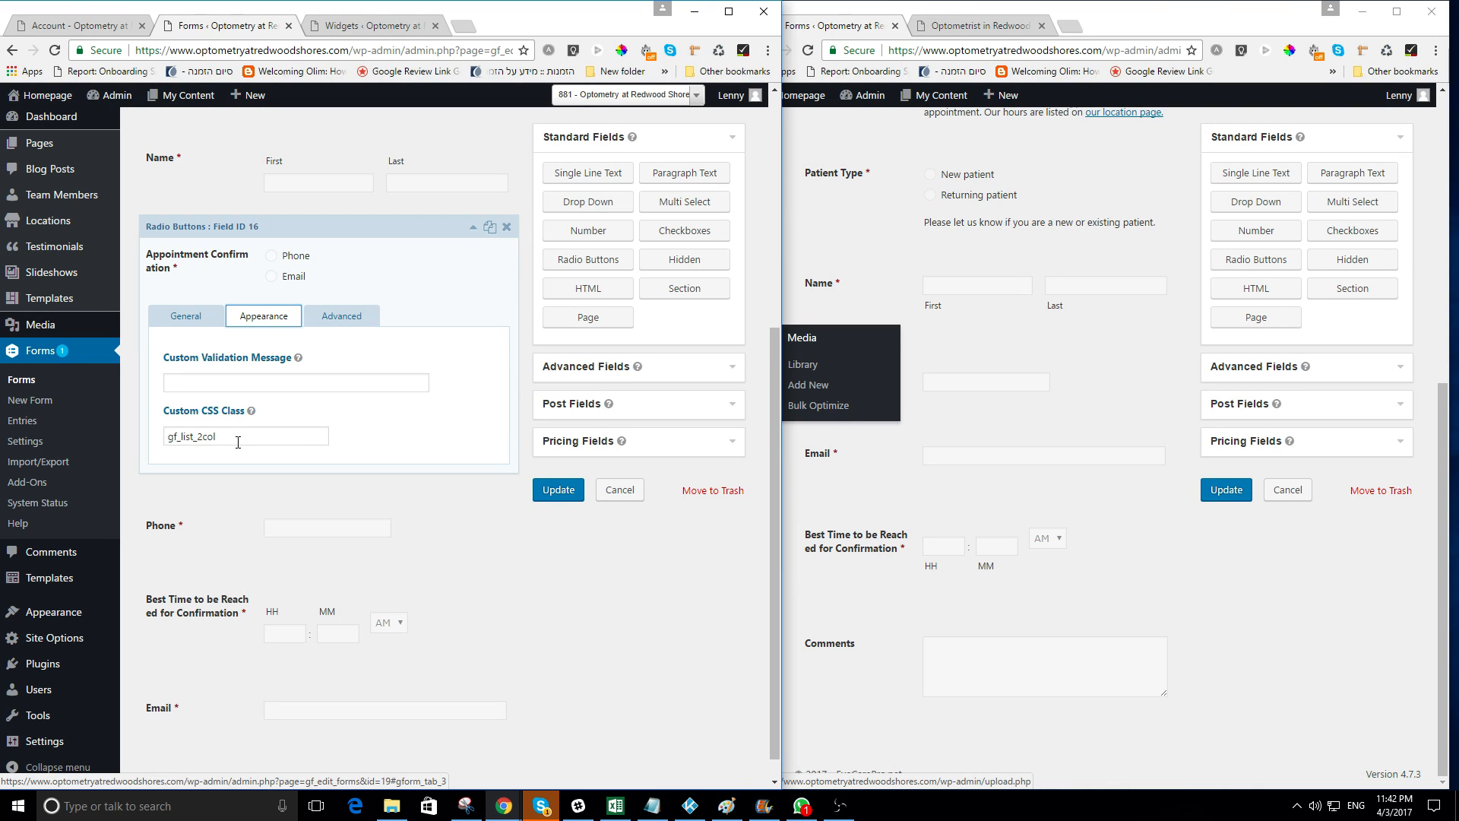
pyautogui.click(473, 226)
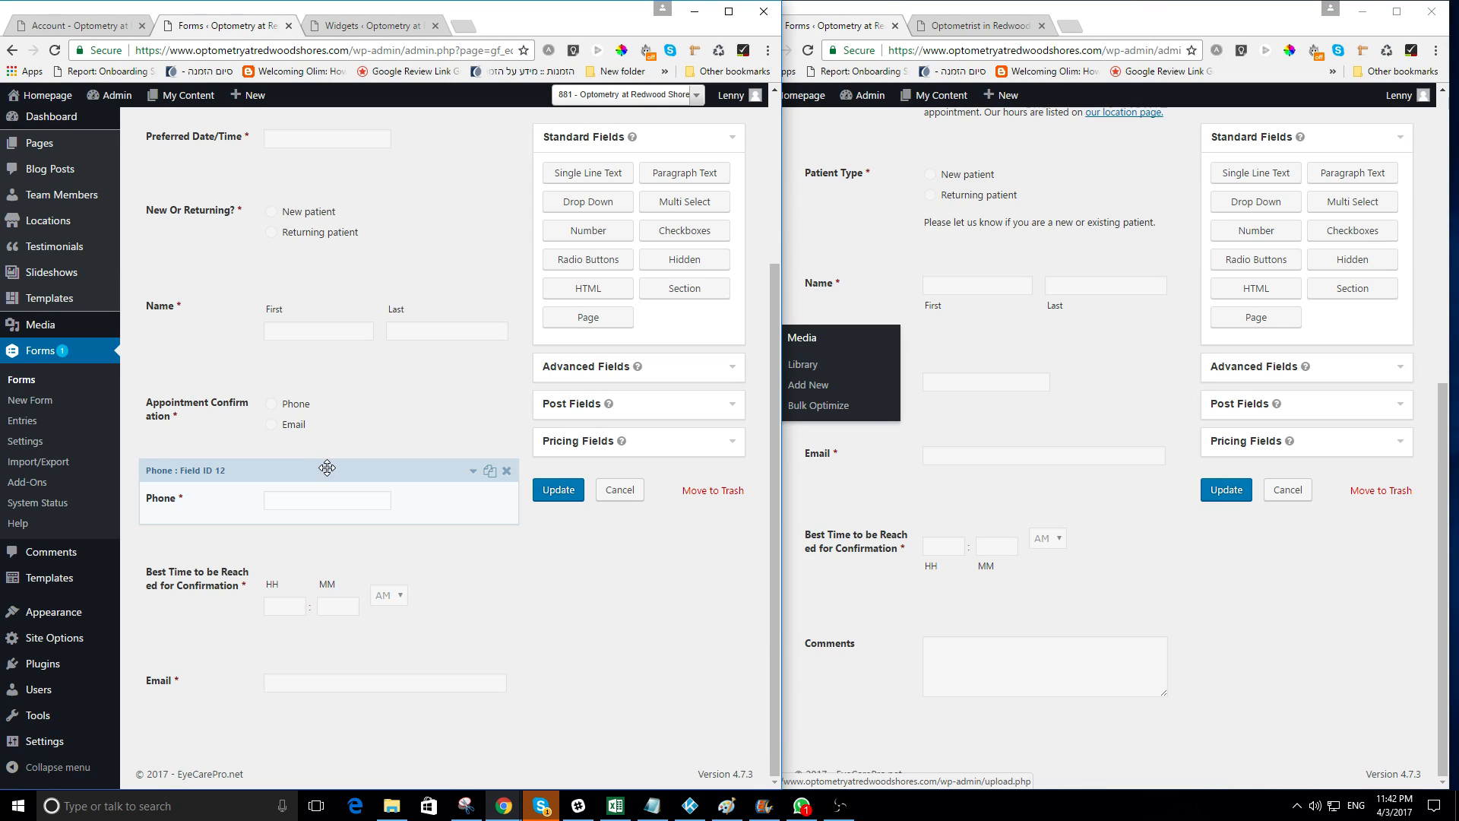
# Examine the general settings and the conditional logic of the Phone field in the homepage form
pyautogui.click(327, 467)
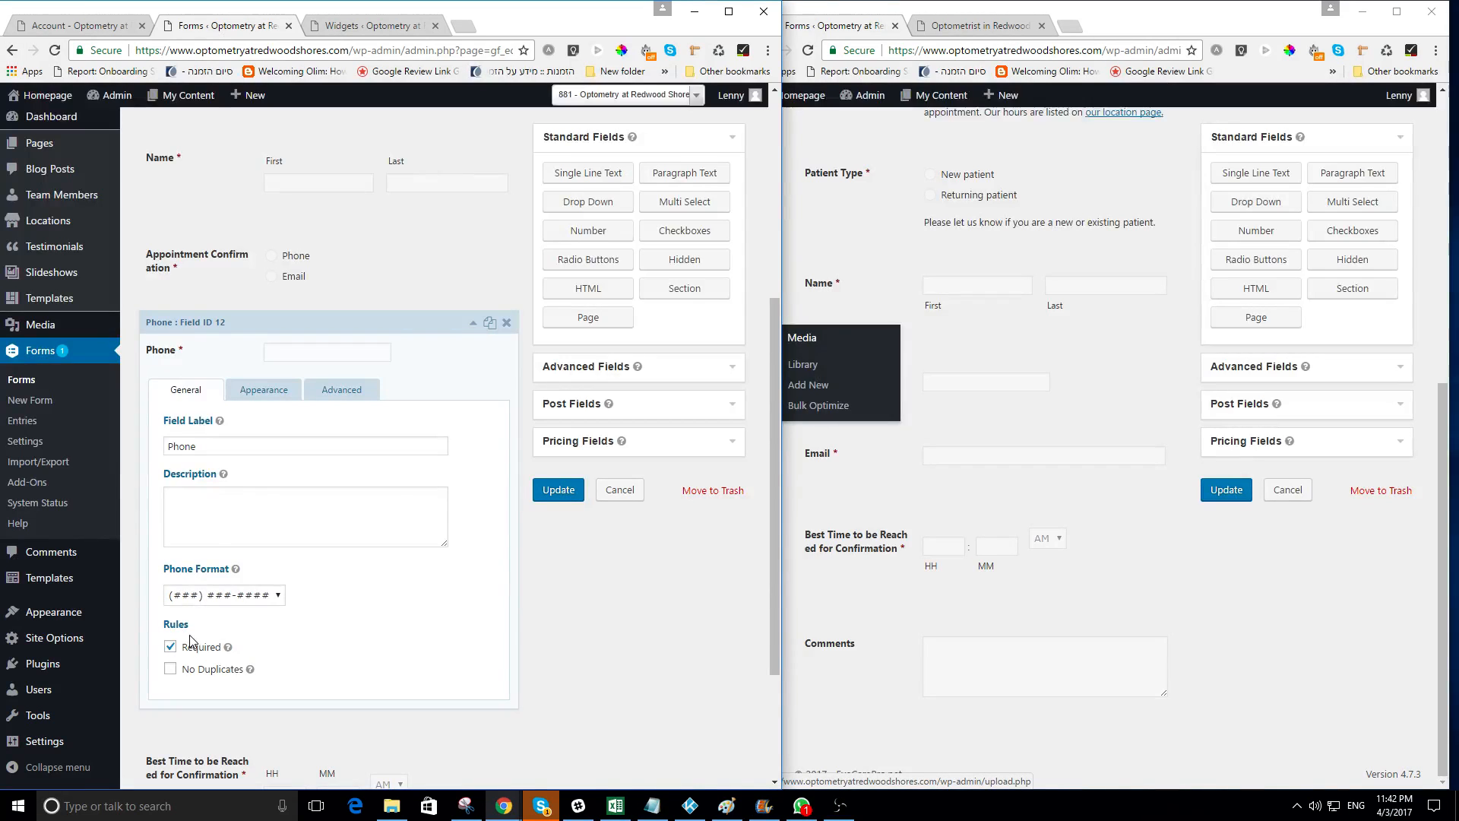
pyautogui.click(330, 392)
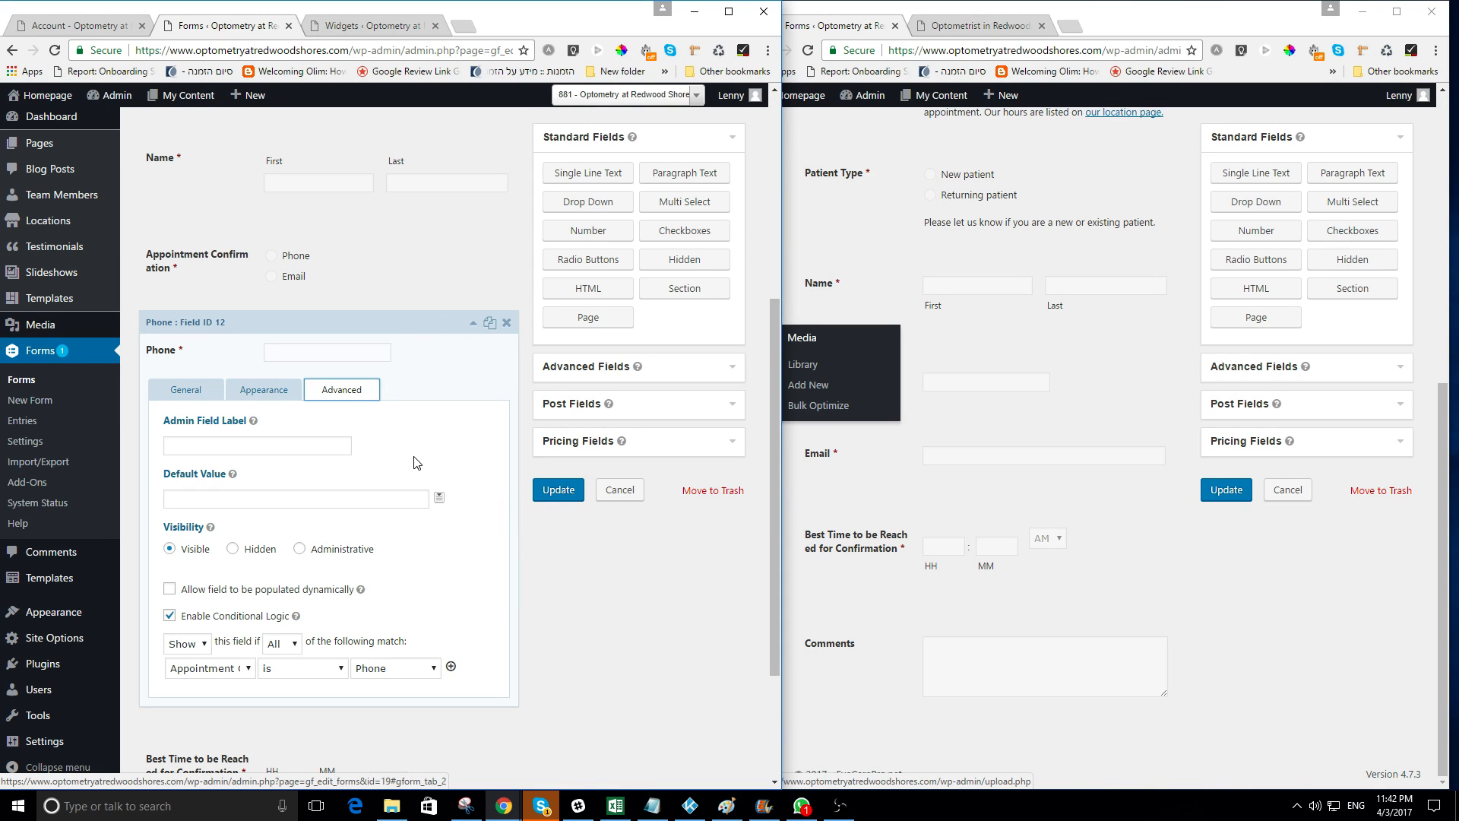
pyautogui.click(473, 322)
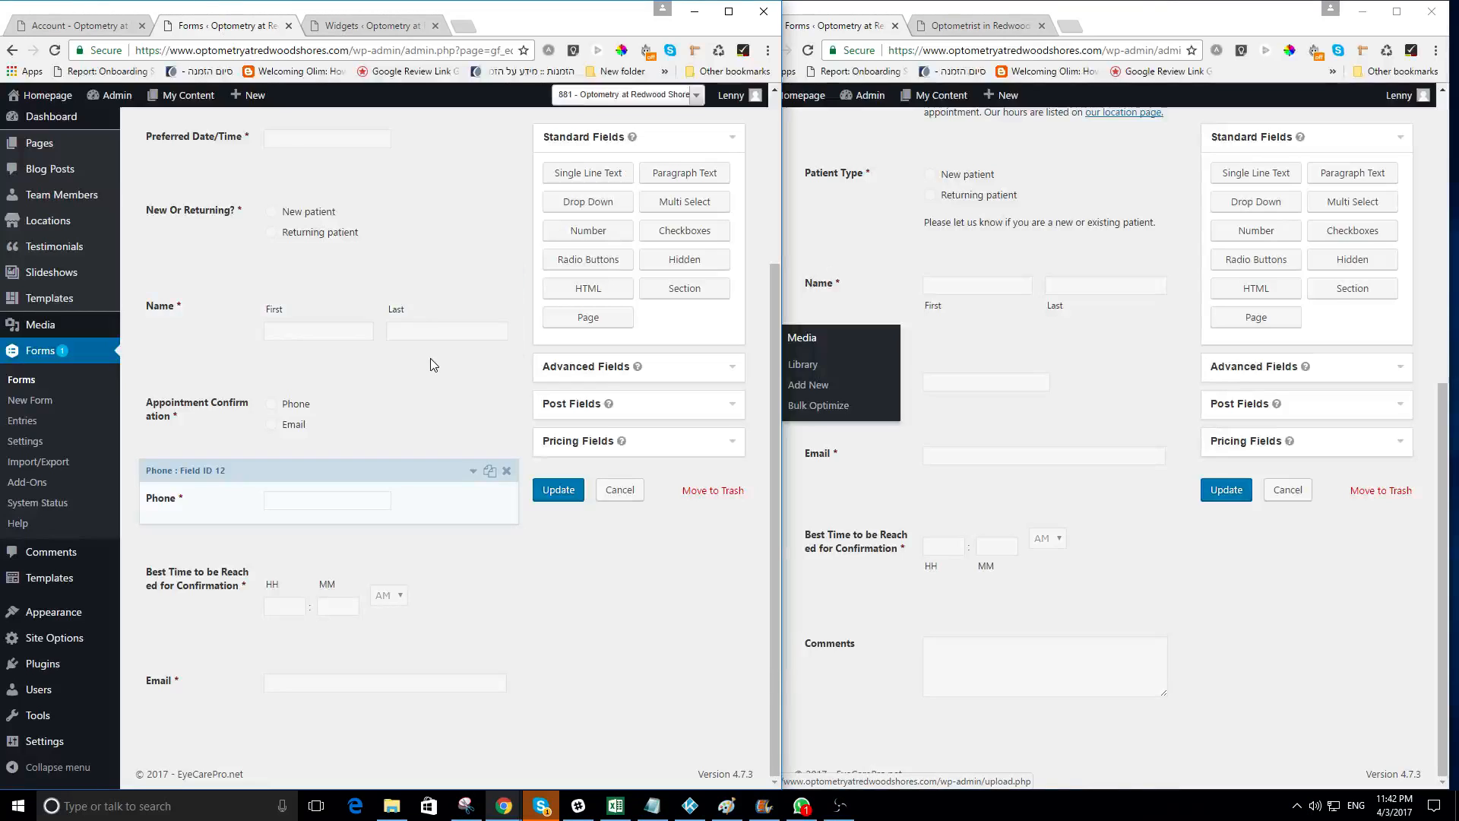
# Compare the Best Time to be Reached for Confirmation field in both forms and examine its conditional logic in the homepage form
pyautogui.click(270, 613)
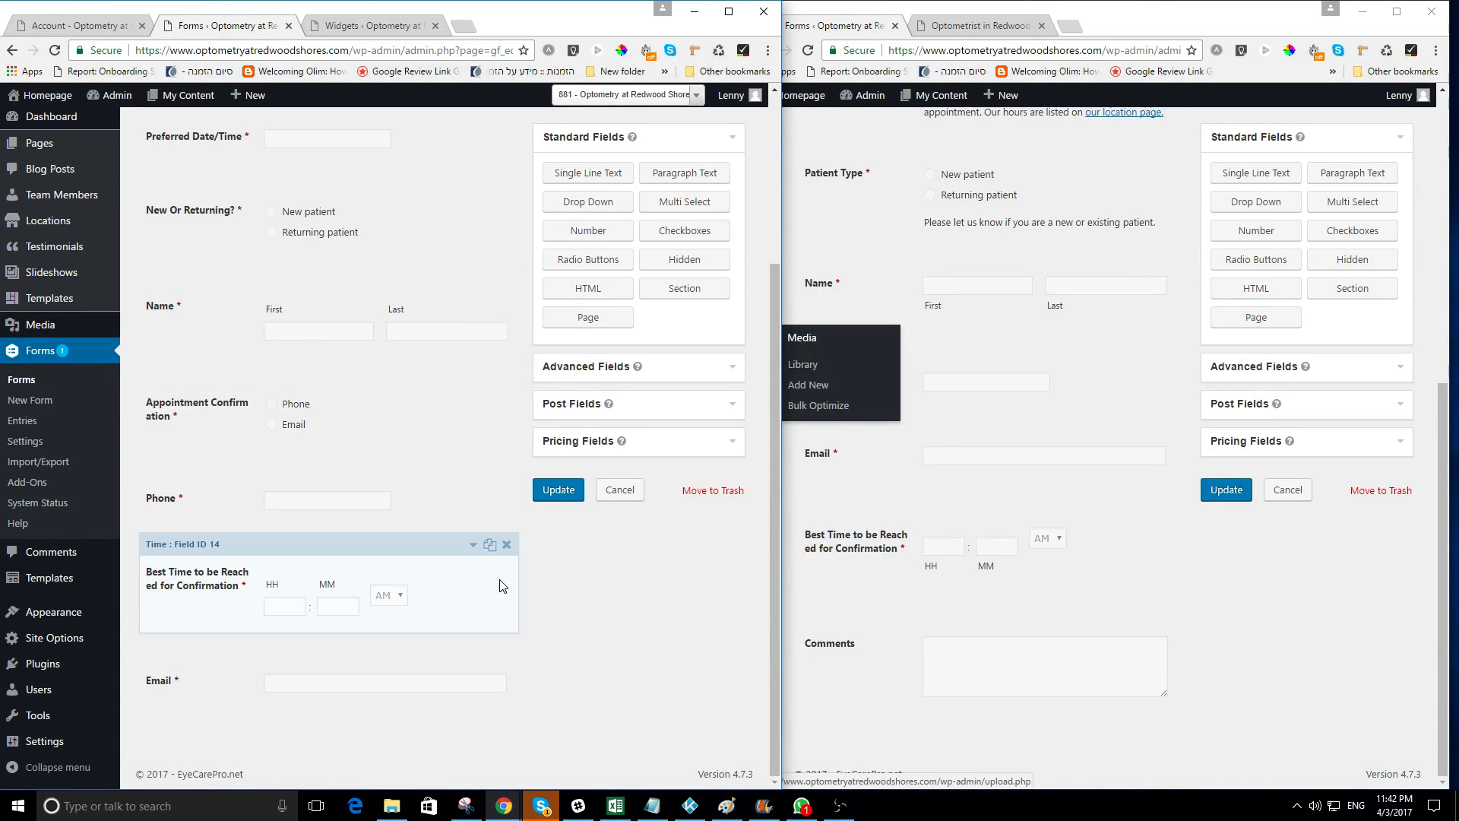
pyautogui.click(920, 560)
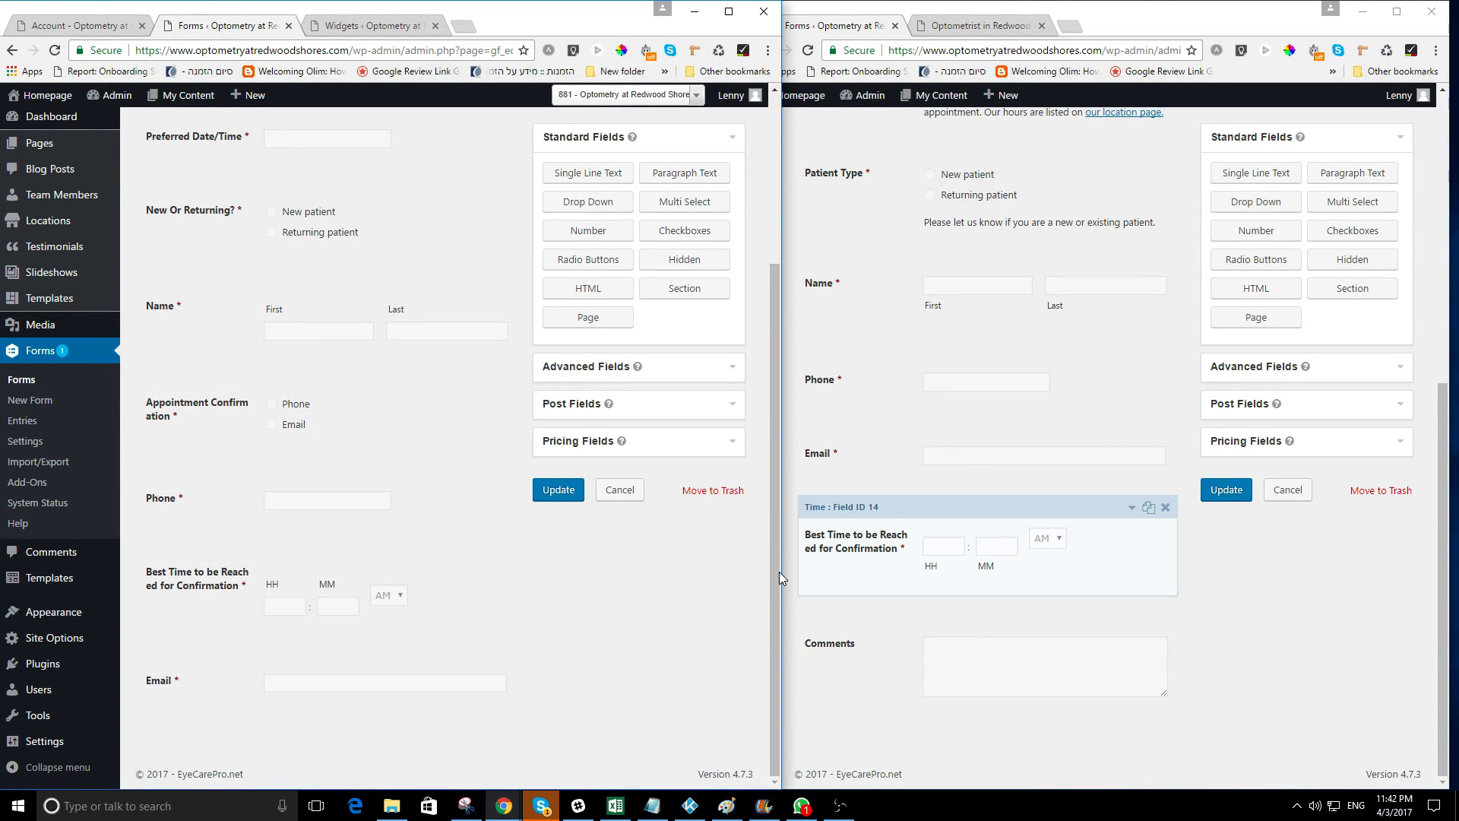
pyautogui.click(387, 544)
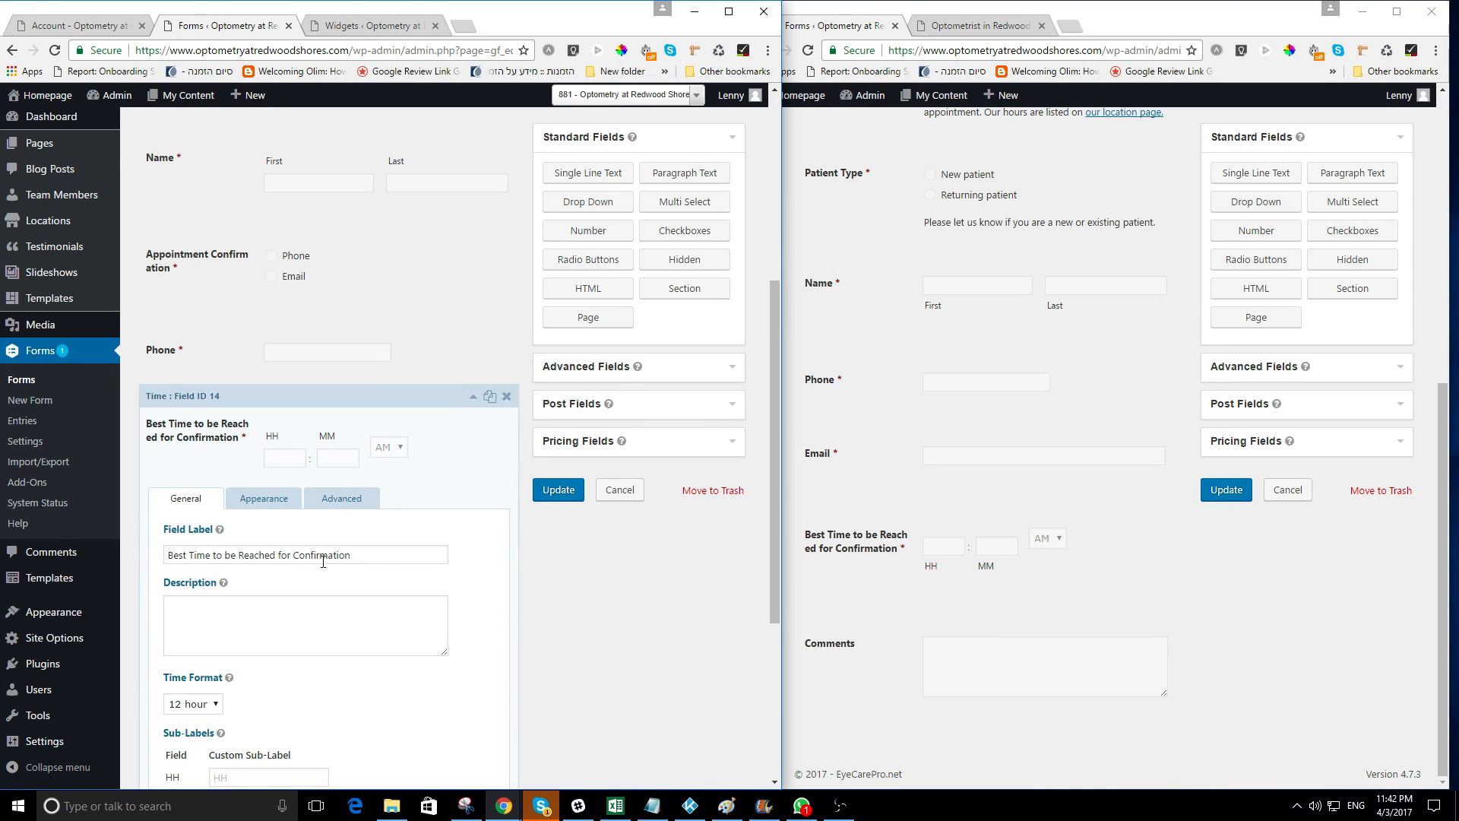
pyautogui.click(339, 502)
pyautogui.scroll(-2, 339, 501)
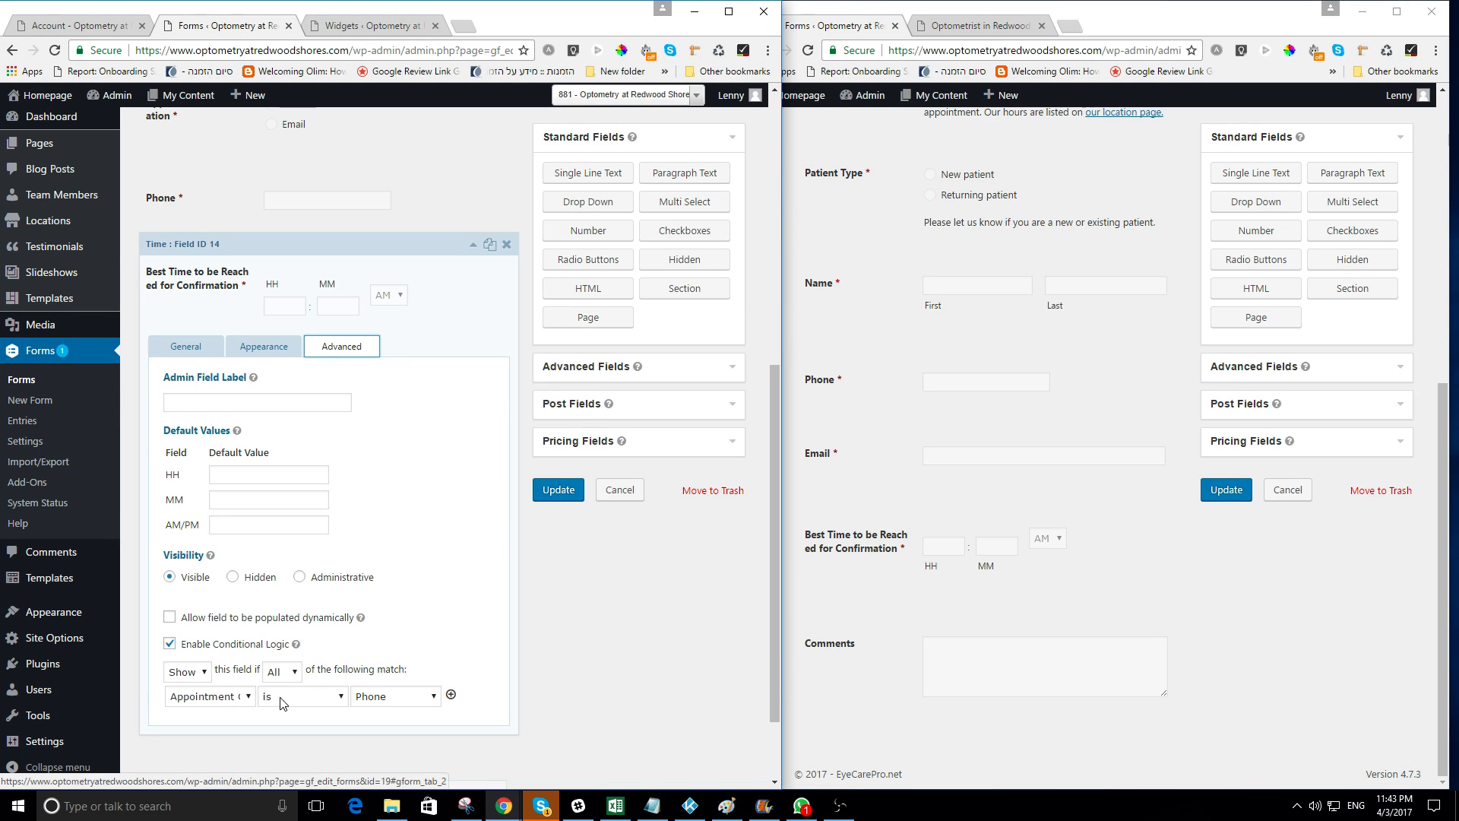
pyautogui.click(472, 244)
# Review the general settings and conditional logic of the homepage form's Email field, and update the form
pyautogui.moveTo(172, 677)
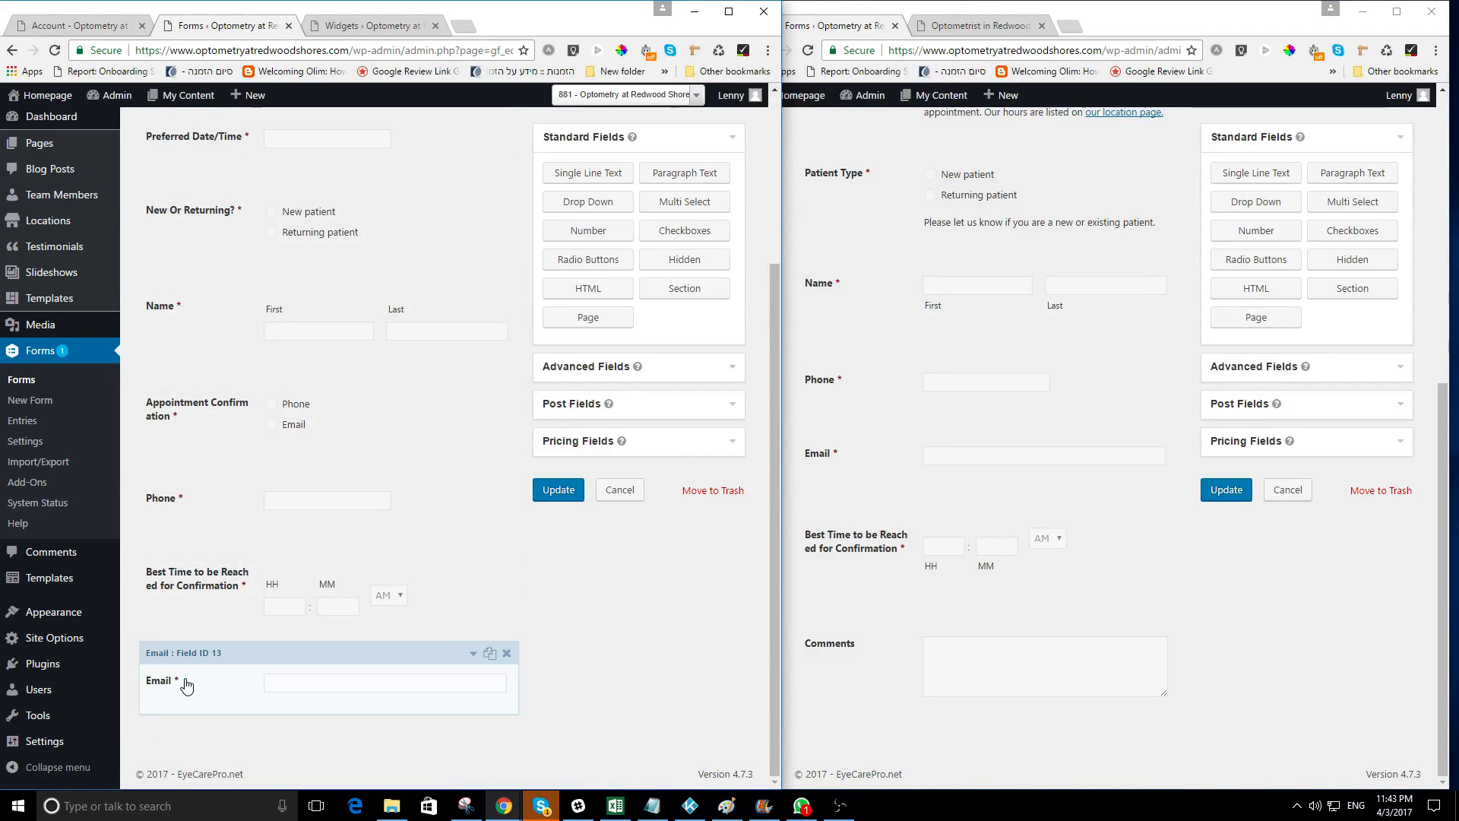
pyautogui.click(467, 652)
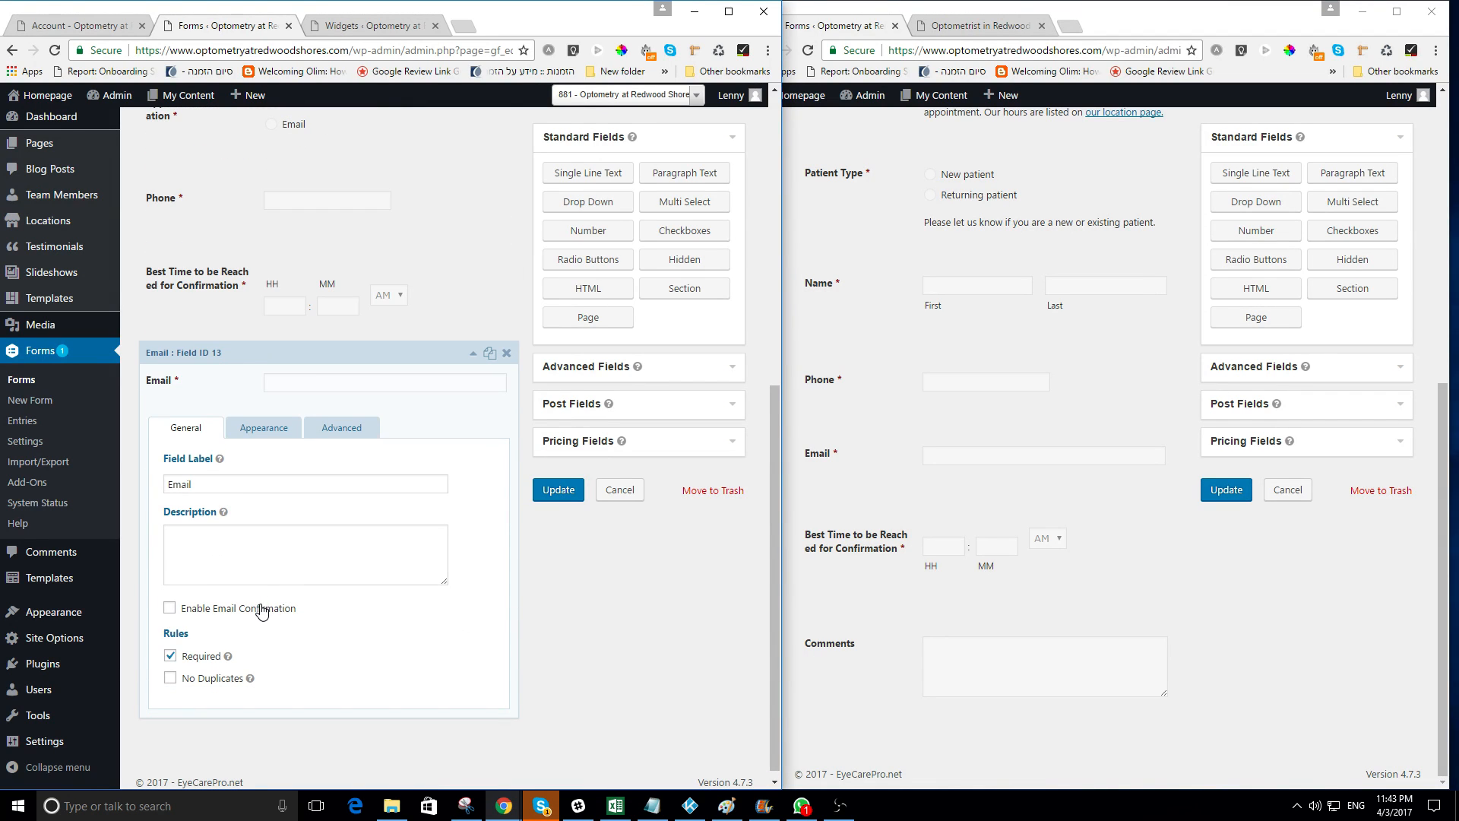
pyautogui.click(327, 429)
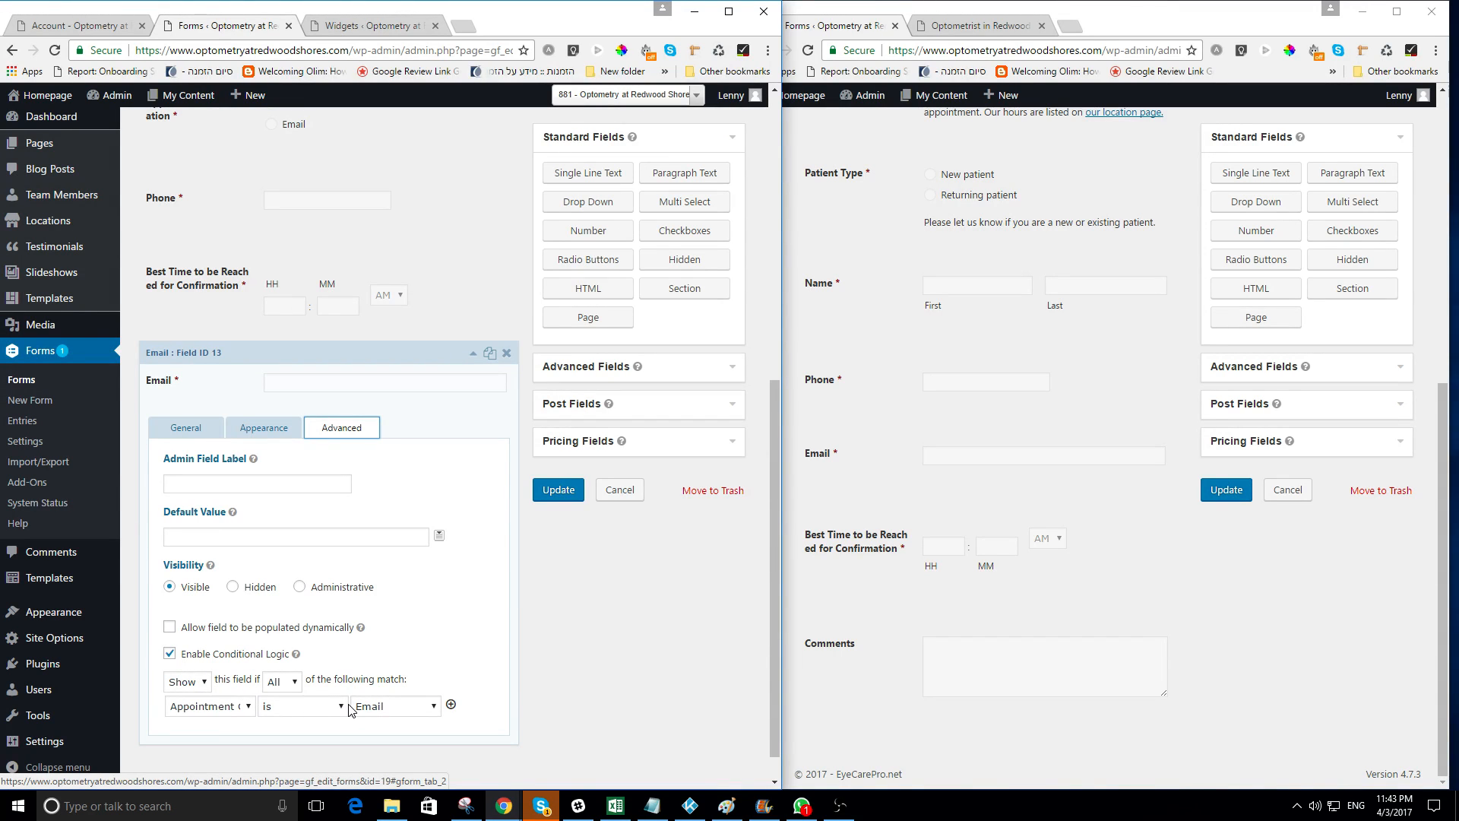
pyautogui.click(473, 353)
pyautogui.click(550, 492)
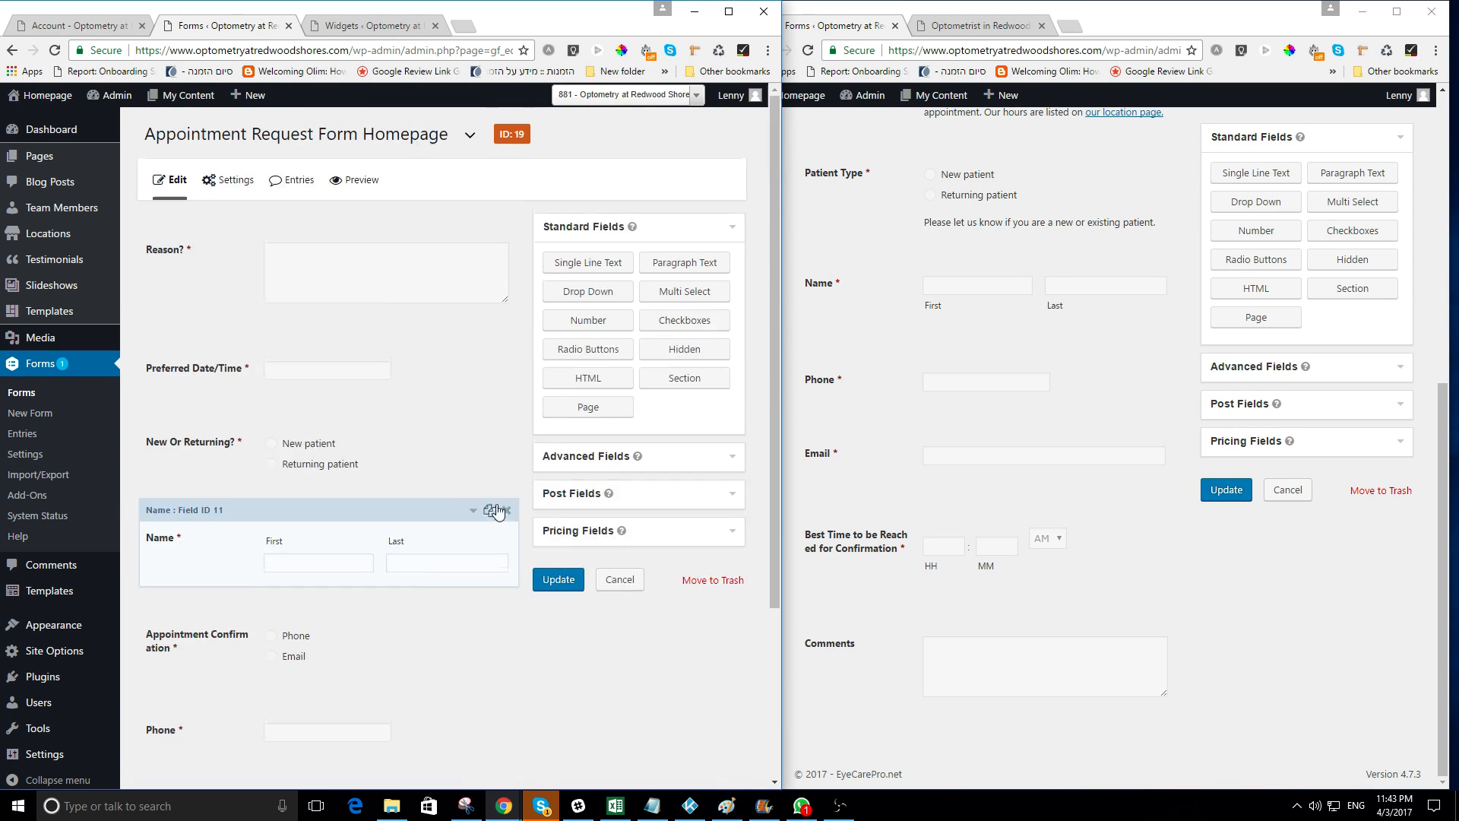
# Switch to the live homepage, maximize its window and open the page for editing in Page Builder
pyautogui.click(942, 25)
pyautogui.doubleClick(952, 13)
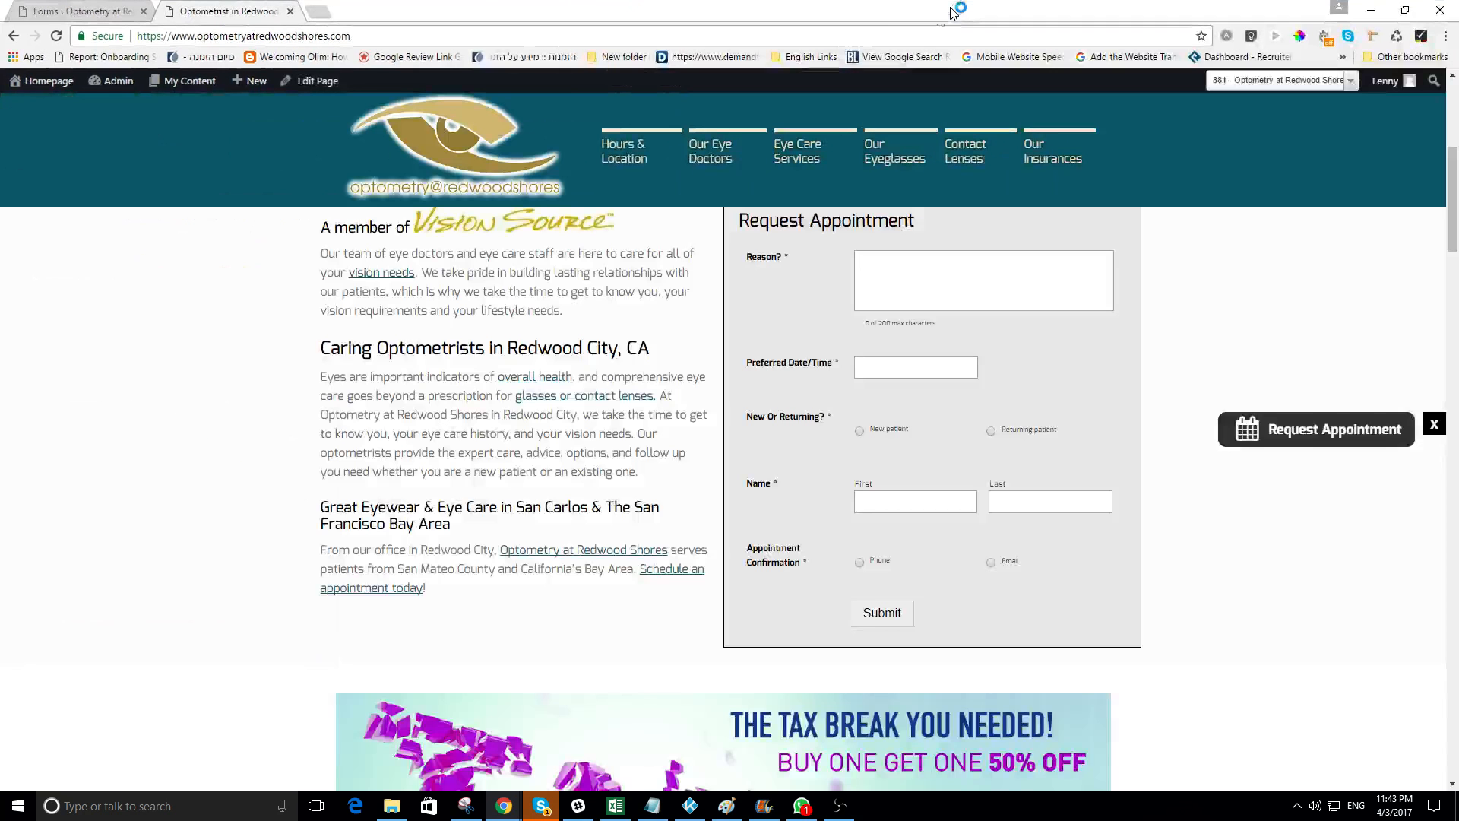
pyautogui.scroll(-1, 926, 335)
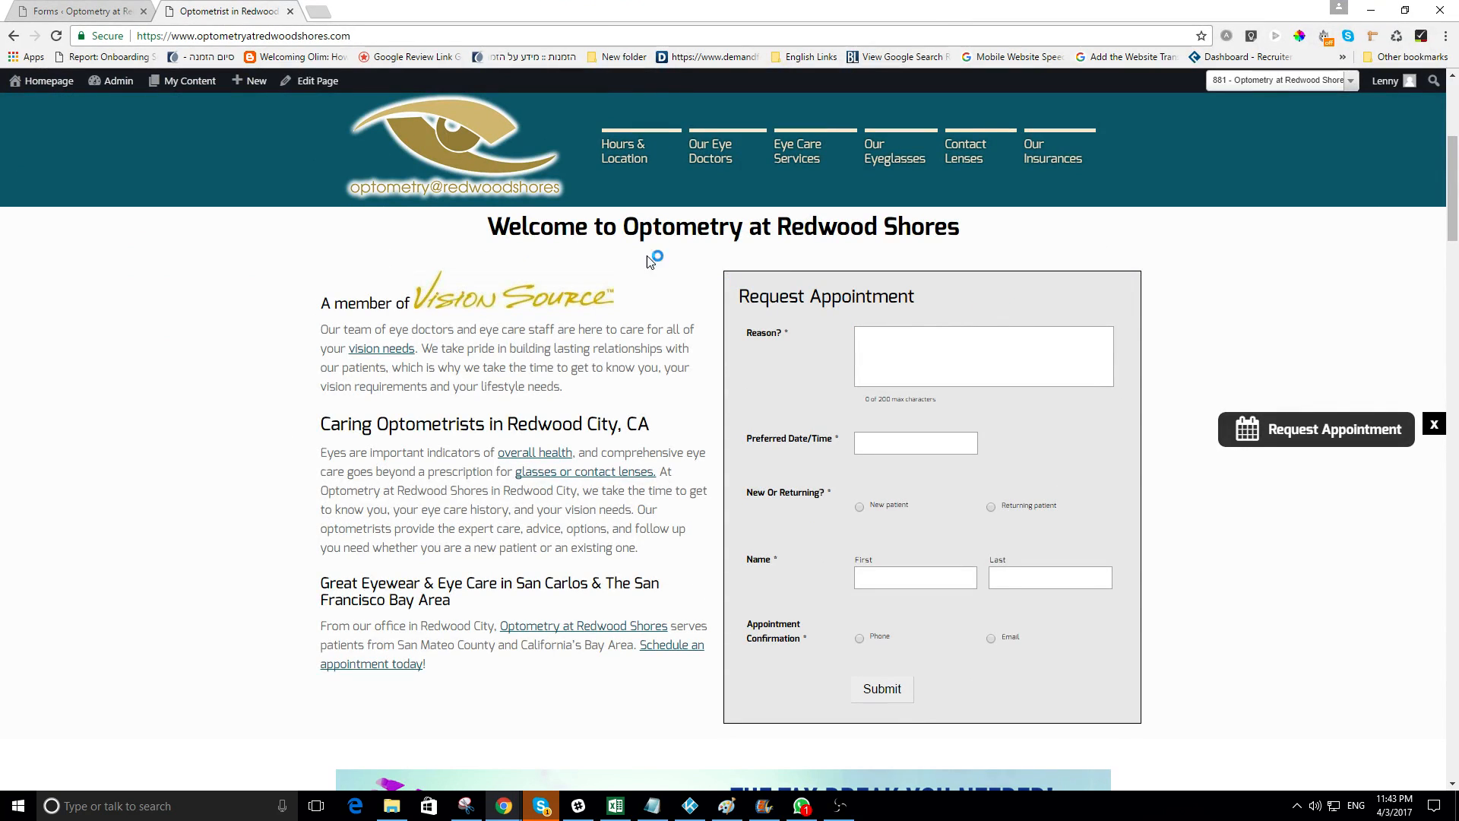
pyautogui.moveTo(322, 80)
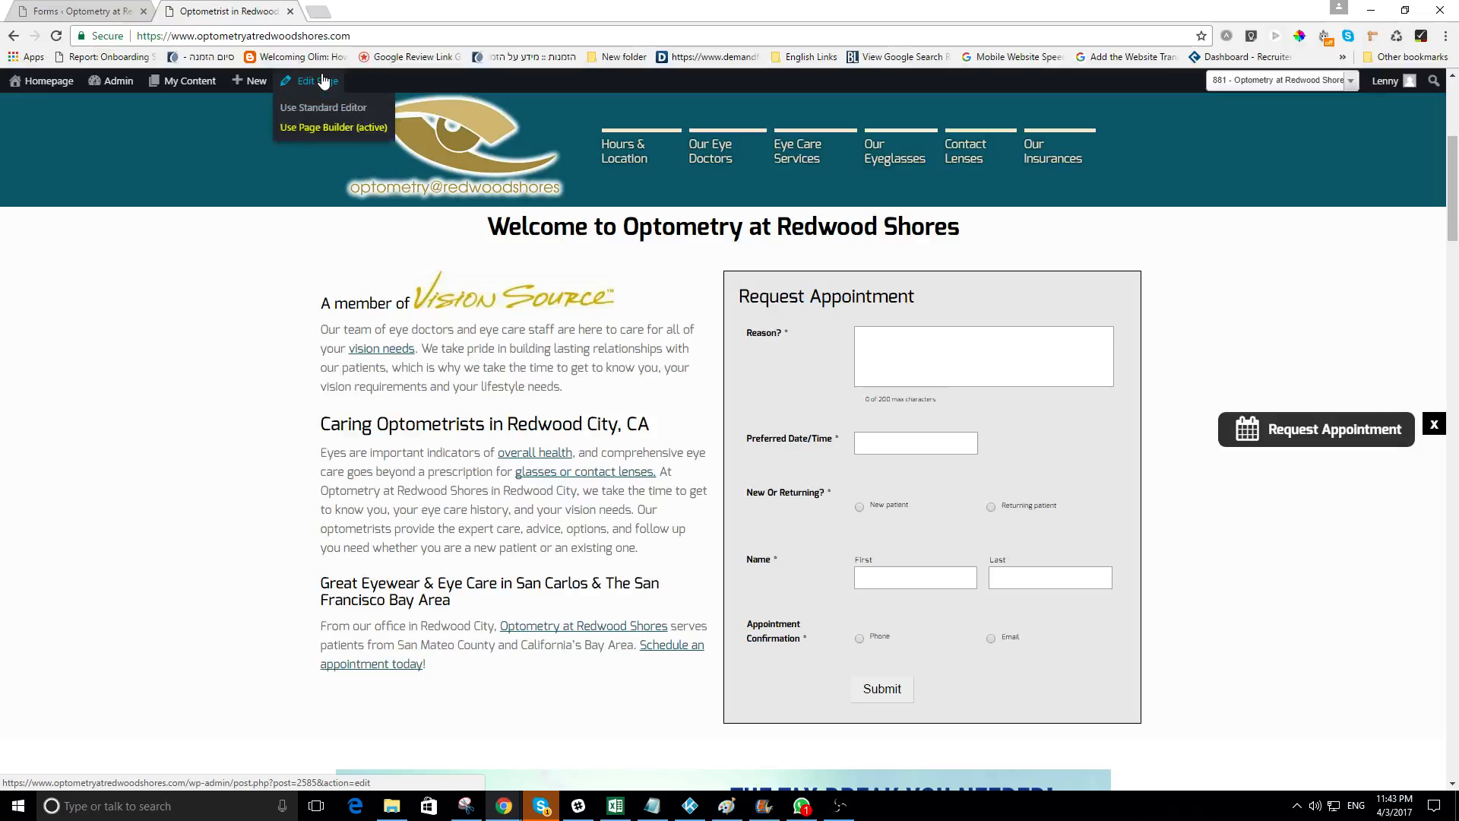
pyautogui.click(319, 128)
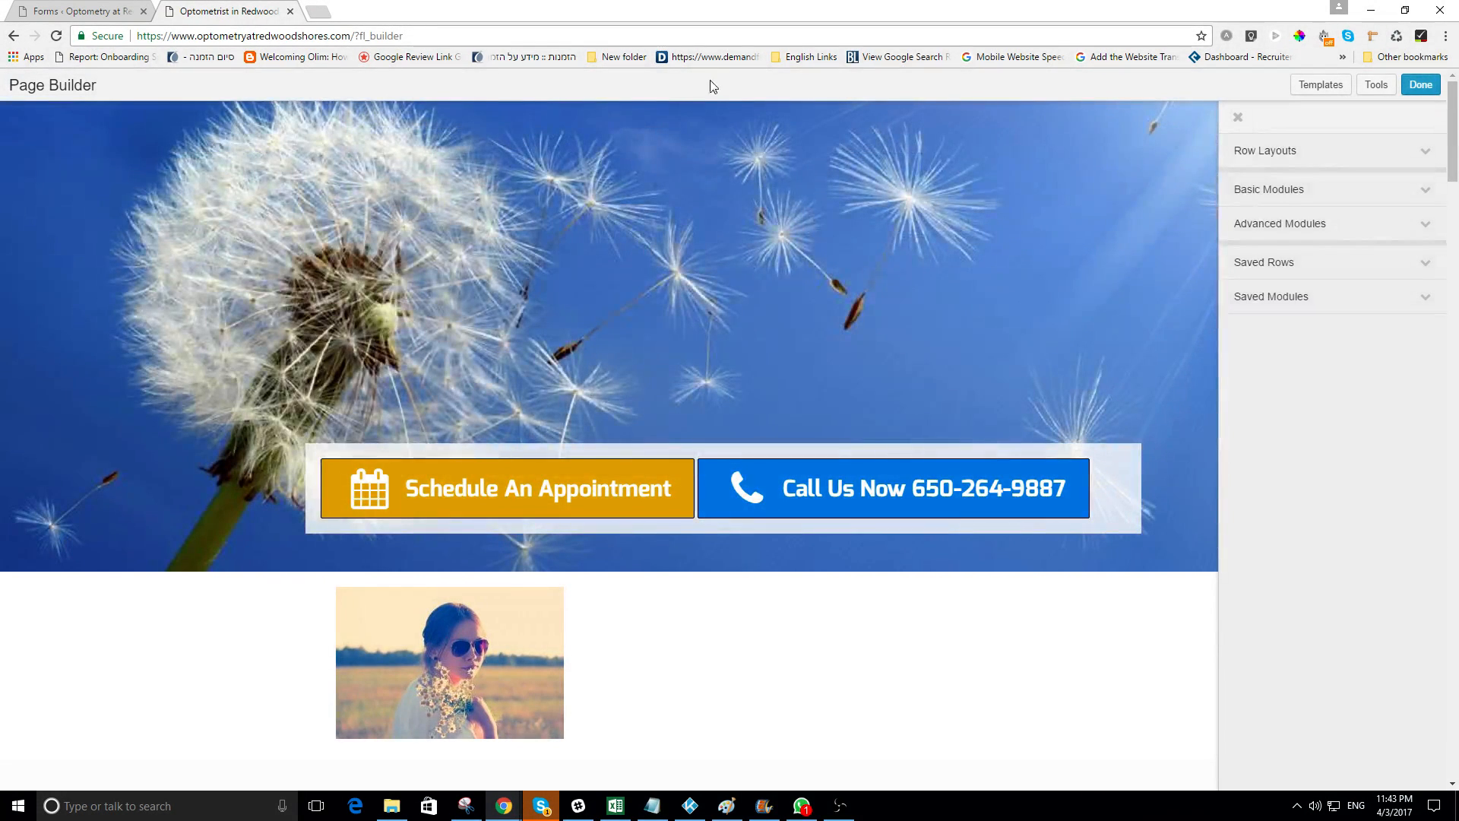
# Copy the <h2>Request Appointment</h2> code from the heading module above the homepage form and delete that module
pyautogui.scroll(-1, 599, 122)
pyautogui.scroll(-8, 599, 124)
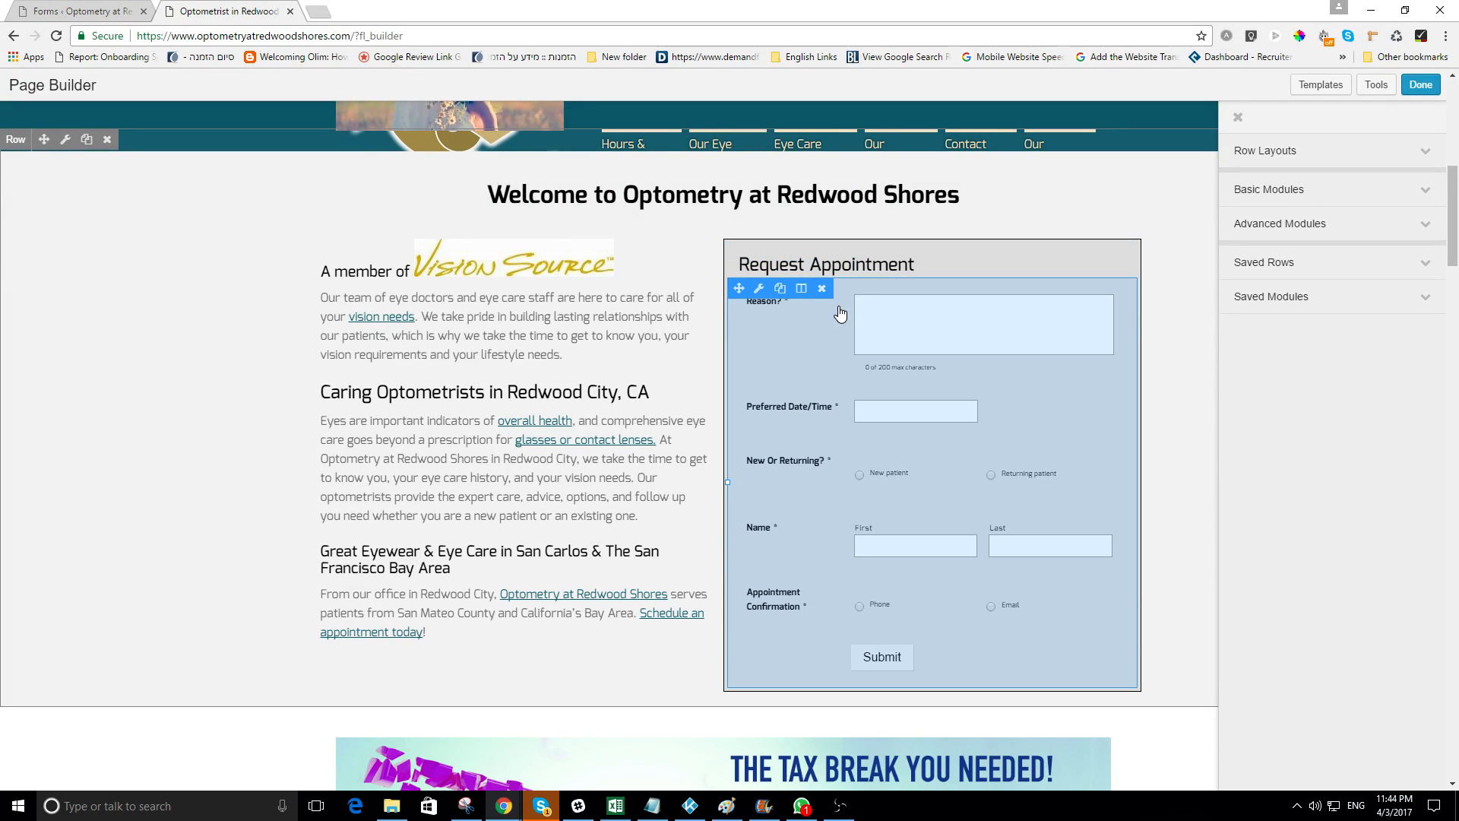
pyautogui.click(863, 266)
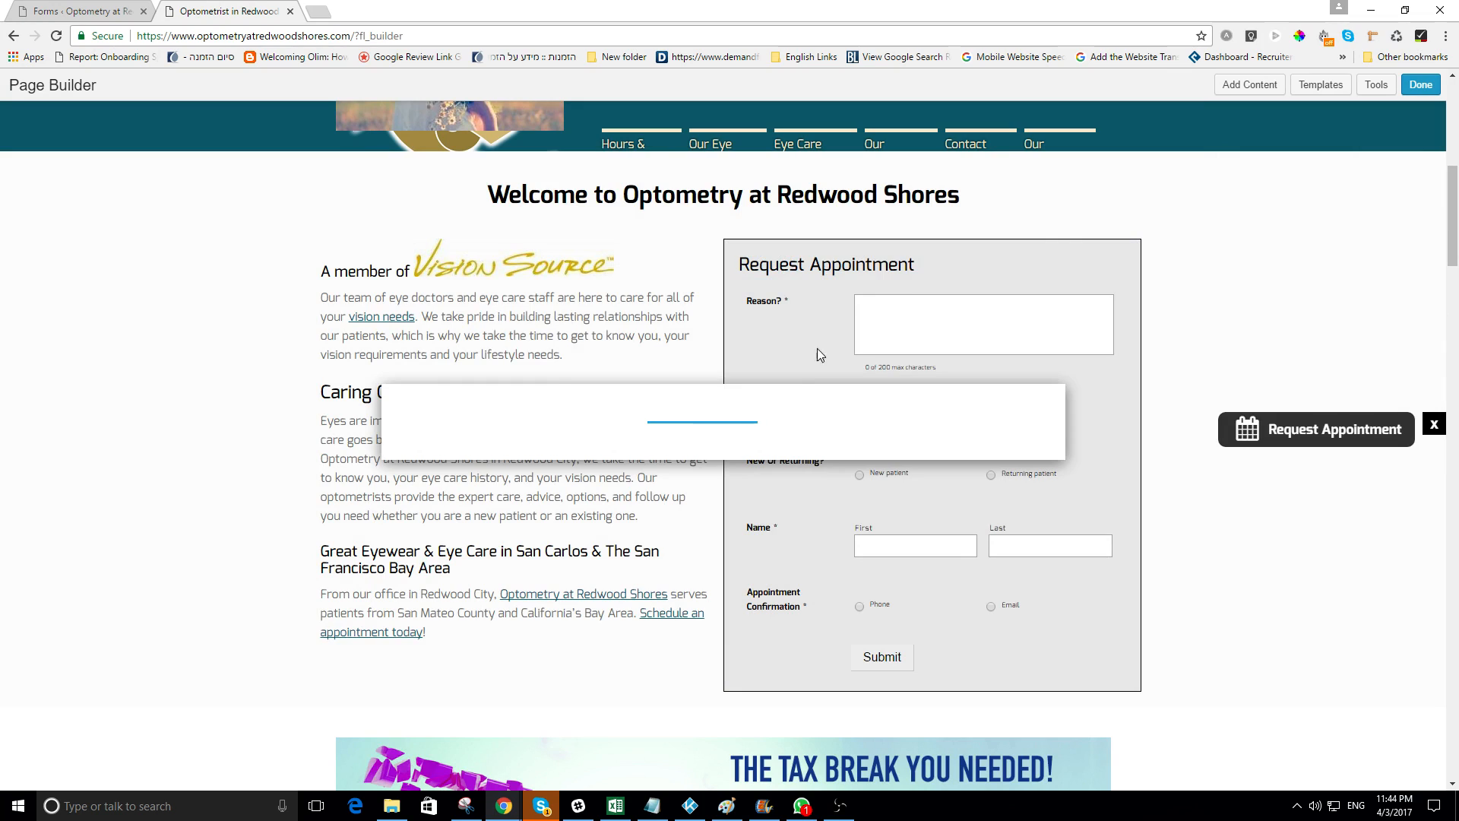
pyautogui.moveTo(674, 412); pyautogui.dragTo(395, 414)
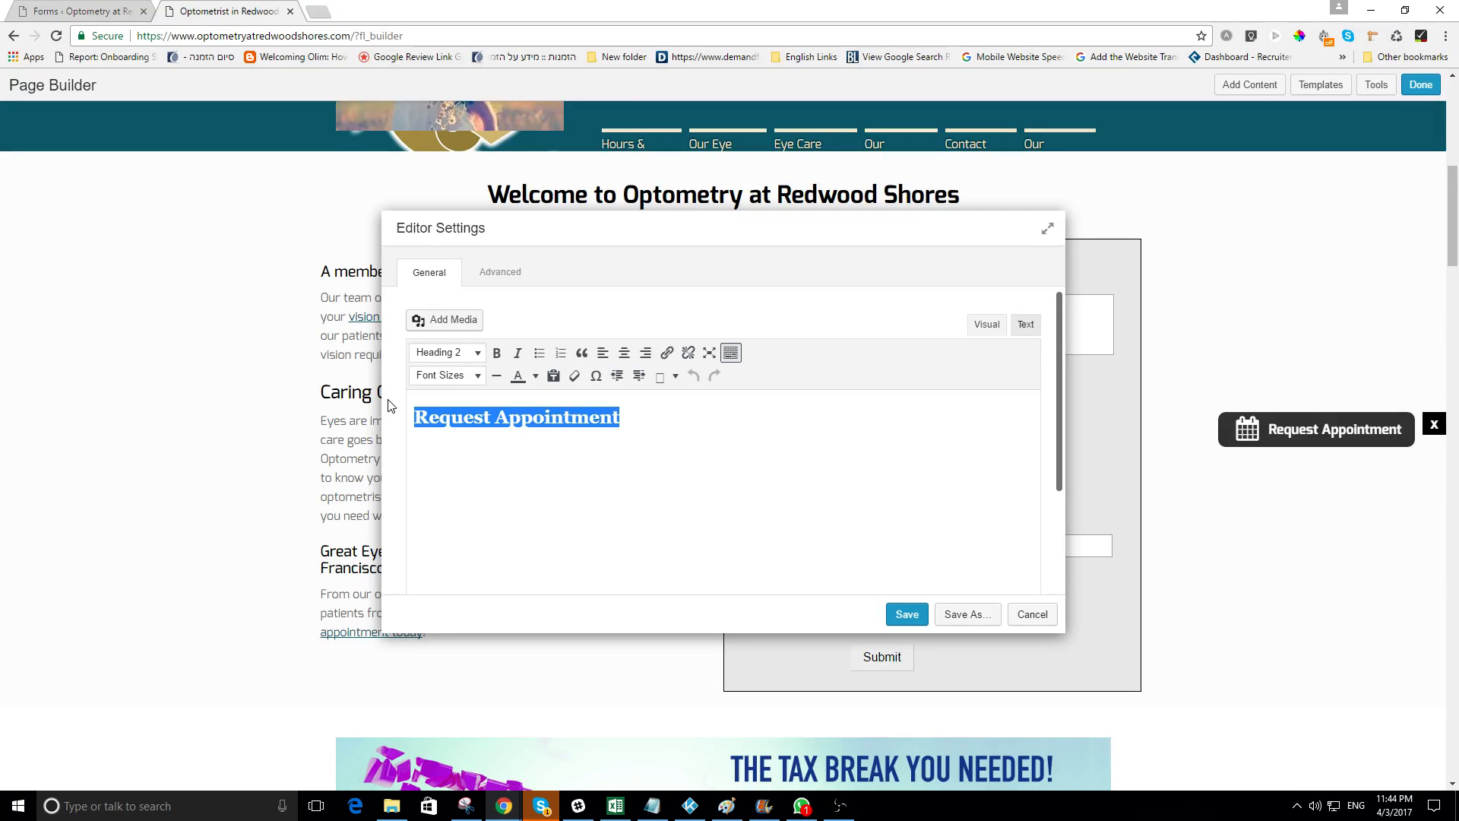
pyautogui.click(1026, 325)
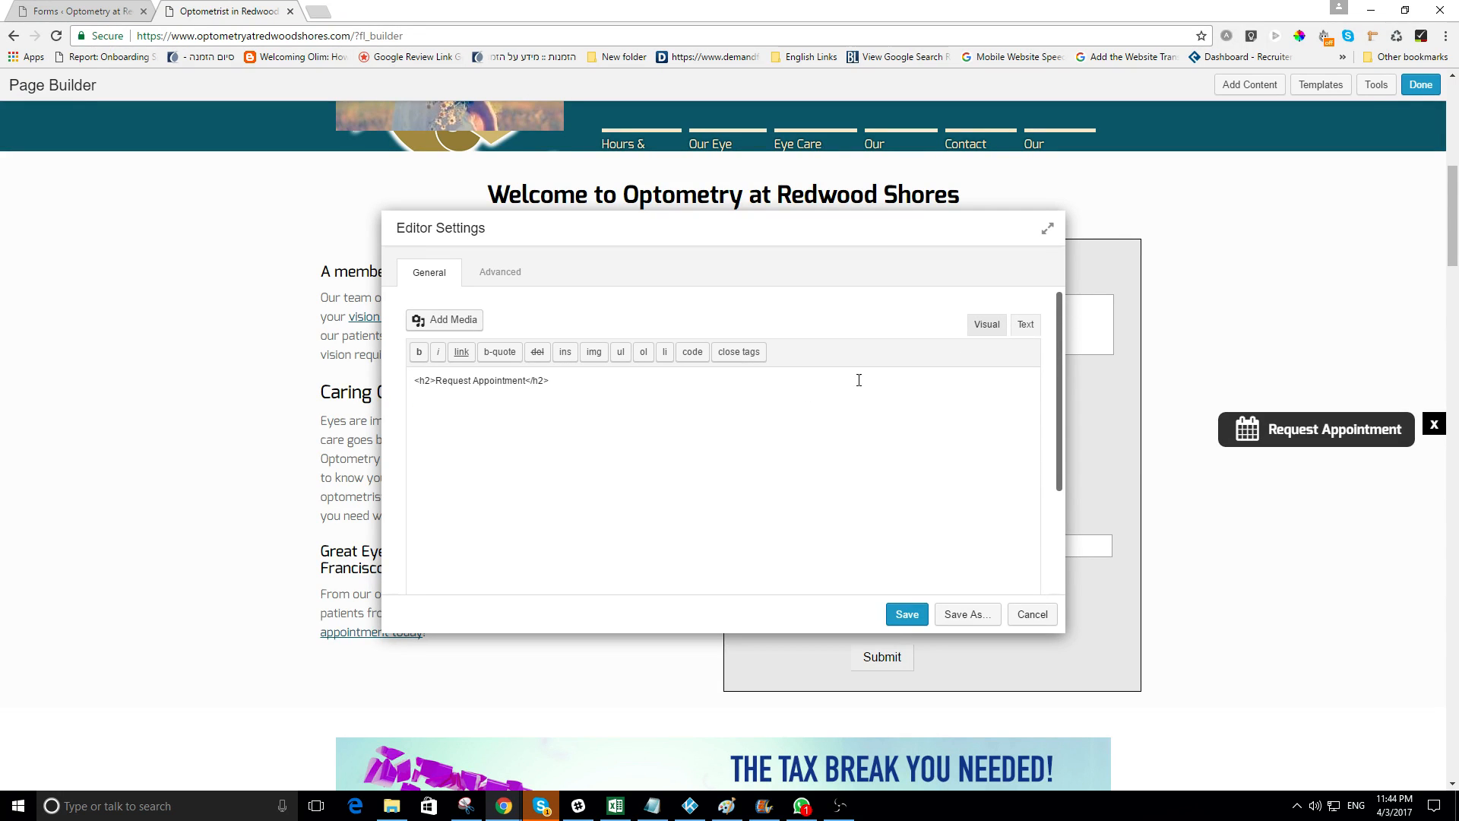
pyautogui.moveTo(619, 395); pyautogui.dragTo(393, 370)
pyautogui.hotkey('ctrl', 'c')
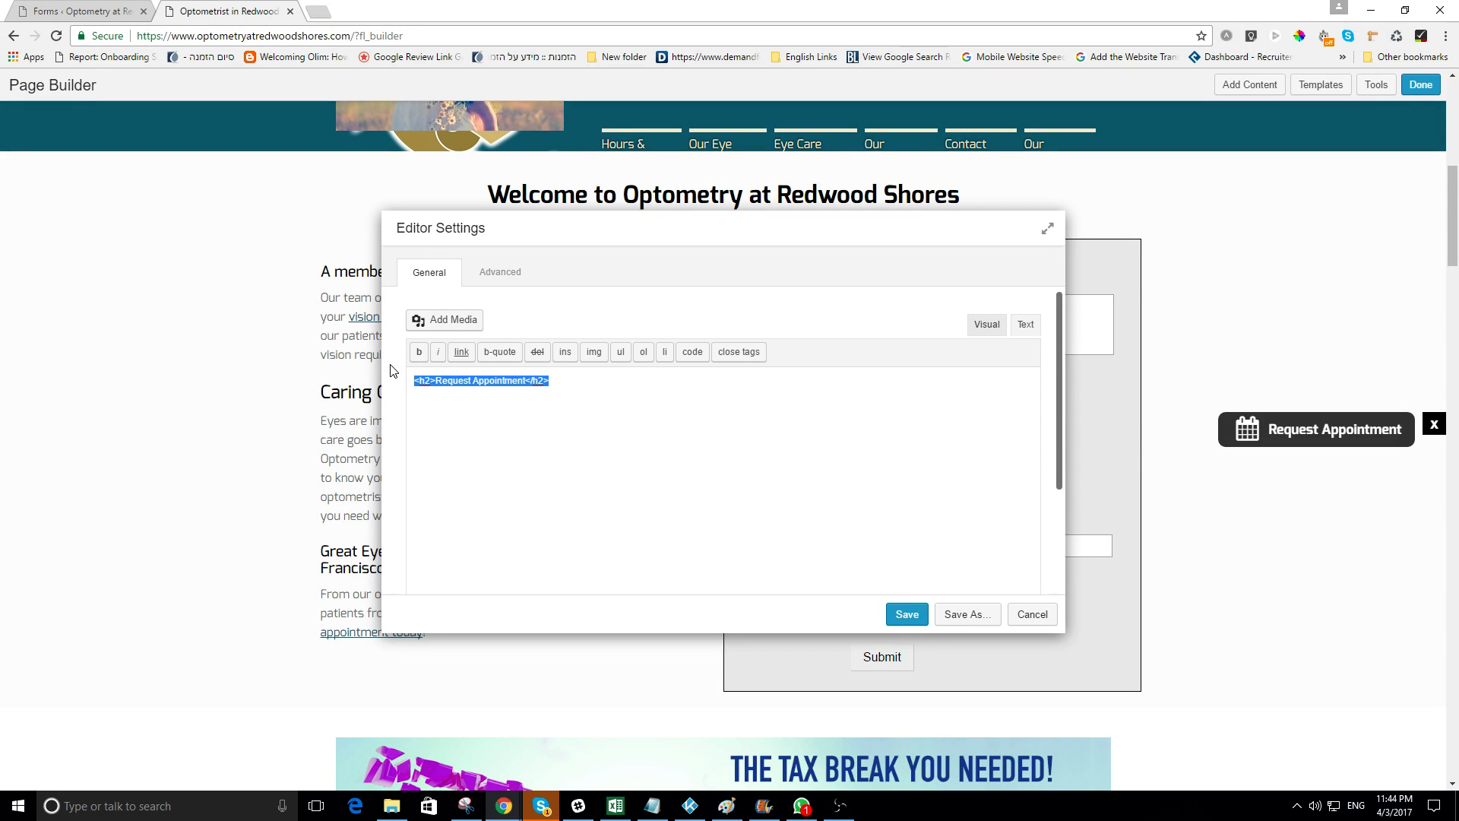
pyautogui.press('Delete')
pyautogui.click(1032, 615)
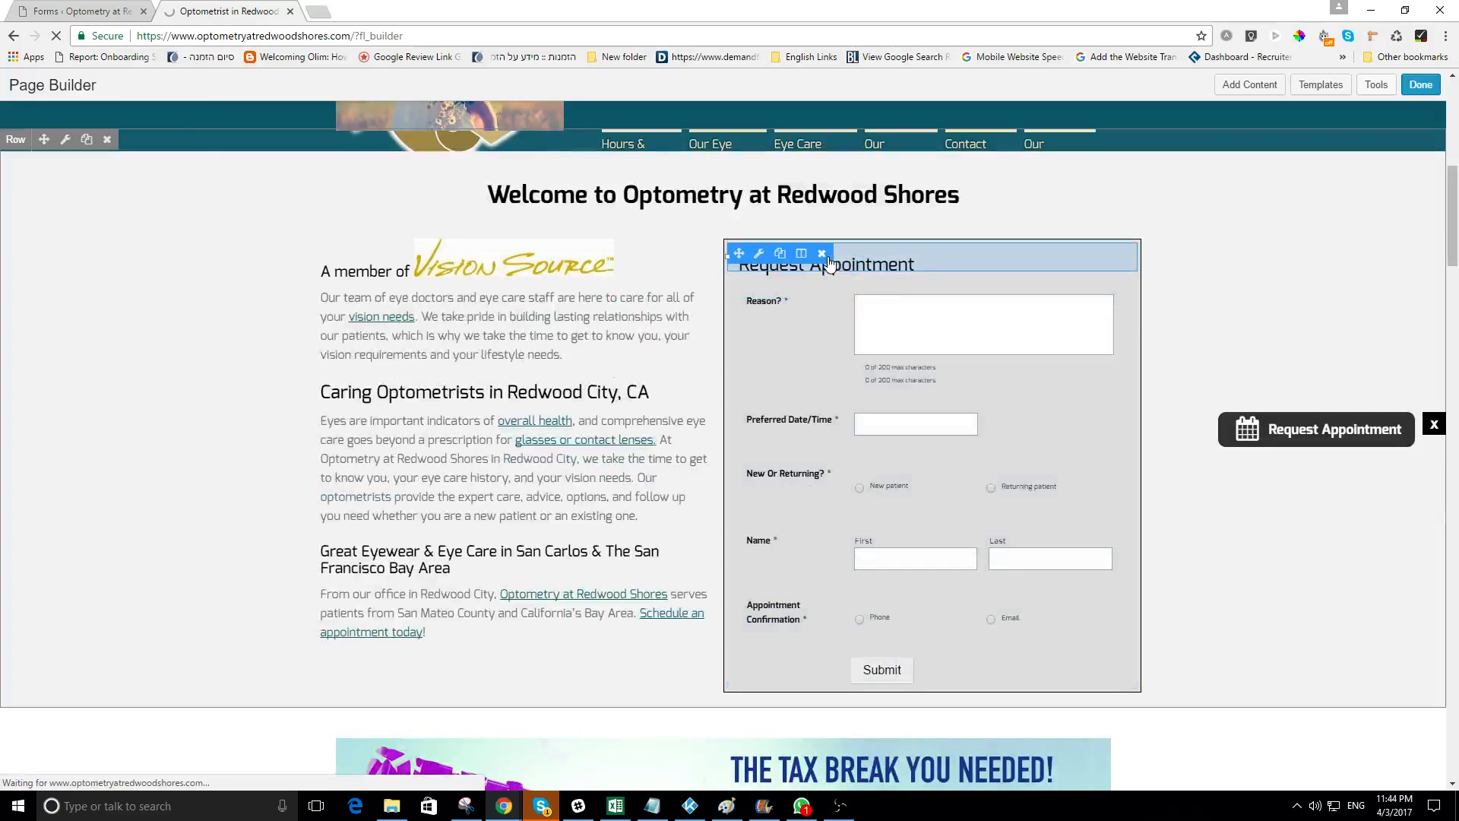
pyautogui.click(822, 253)
pyautogui.click(798, 123)
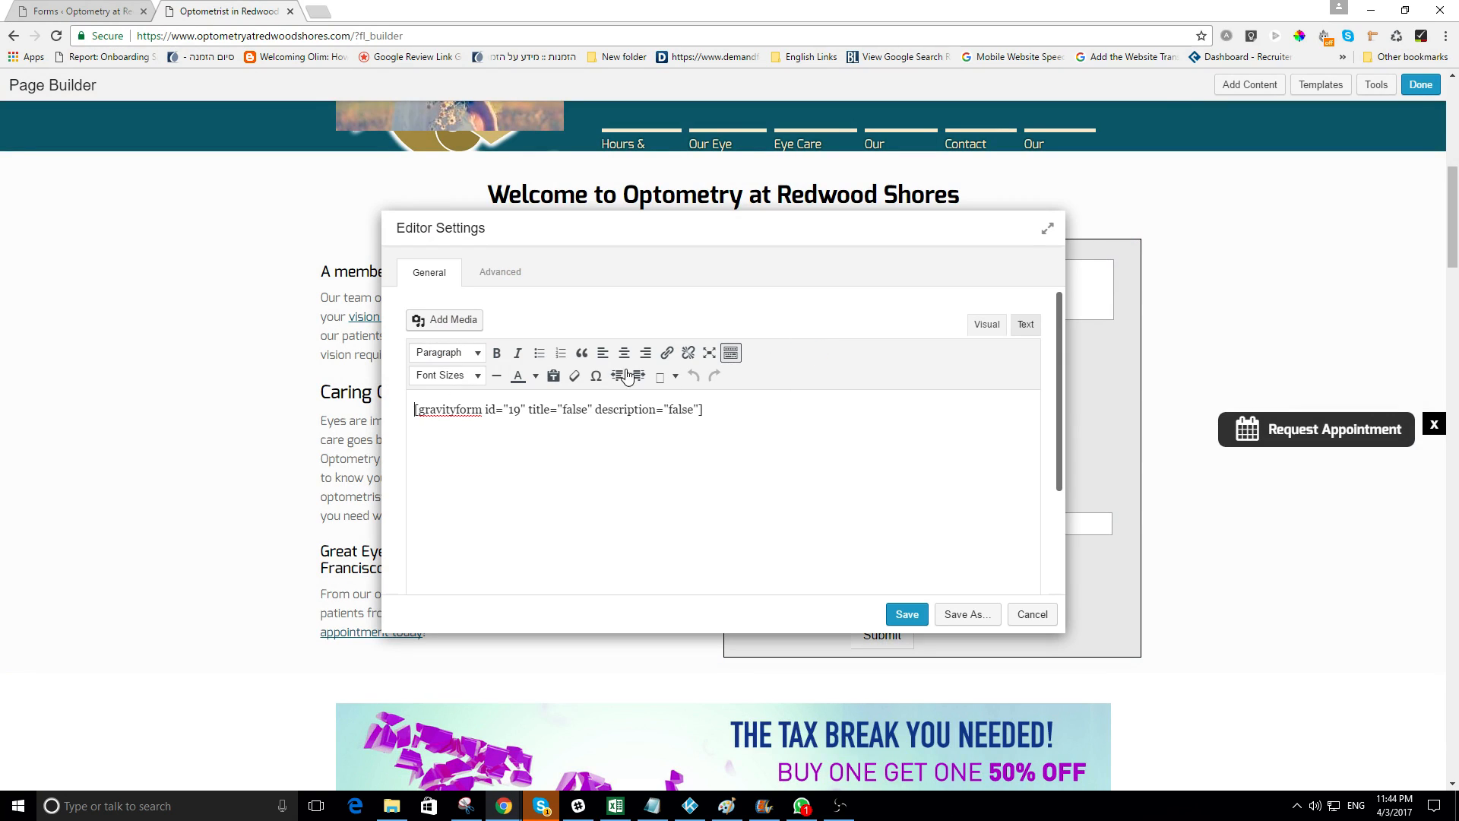
# Insert the copied Request Appointment h2 heading on its own line above the gravityform shortcode in the form module's HTML
pyautogui.click(1022, 325)
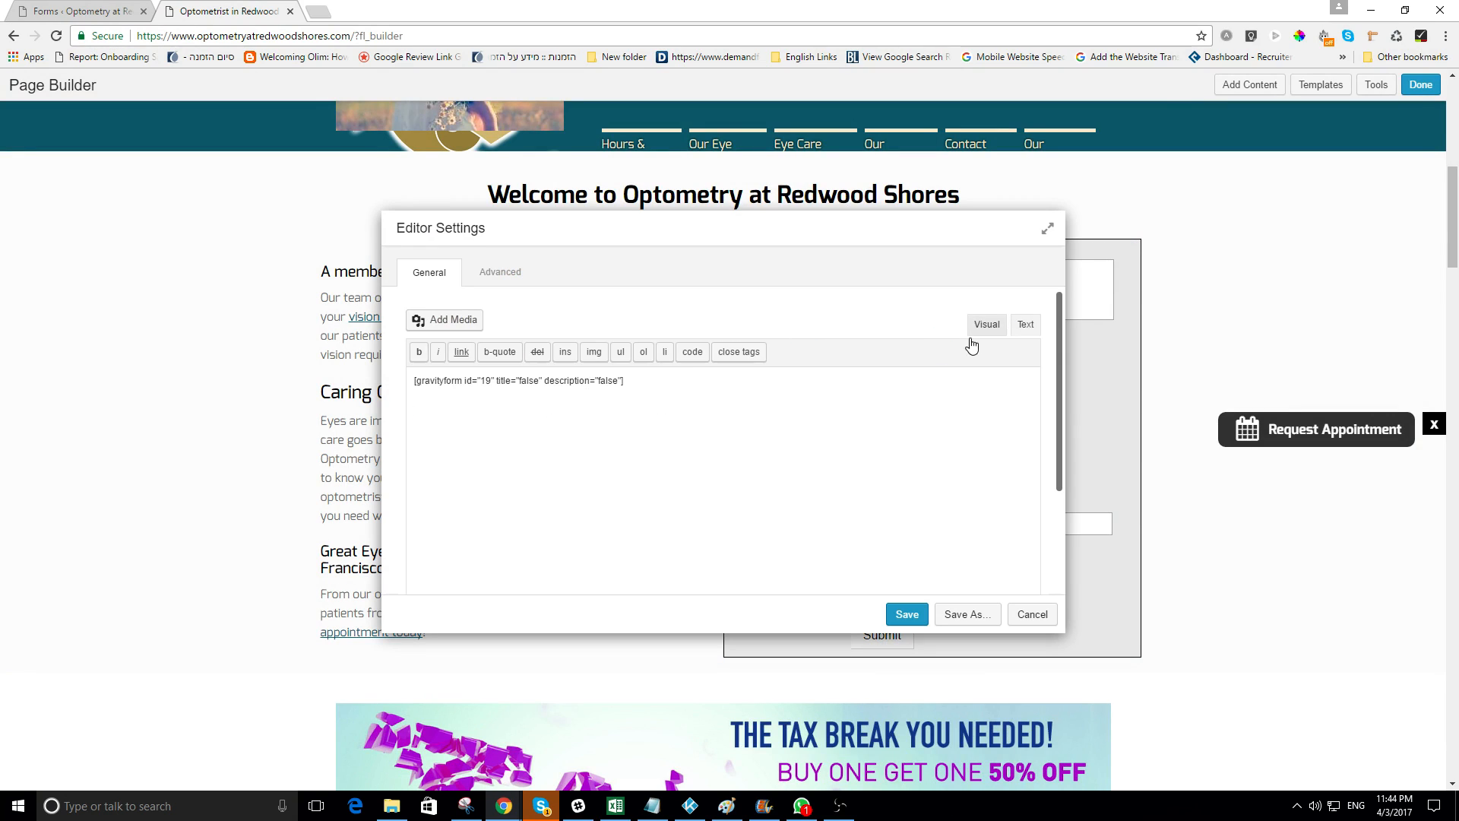
pyautogui.click(415, 377)
pyautogui.hotkey('ctrl', 'v')
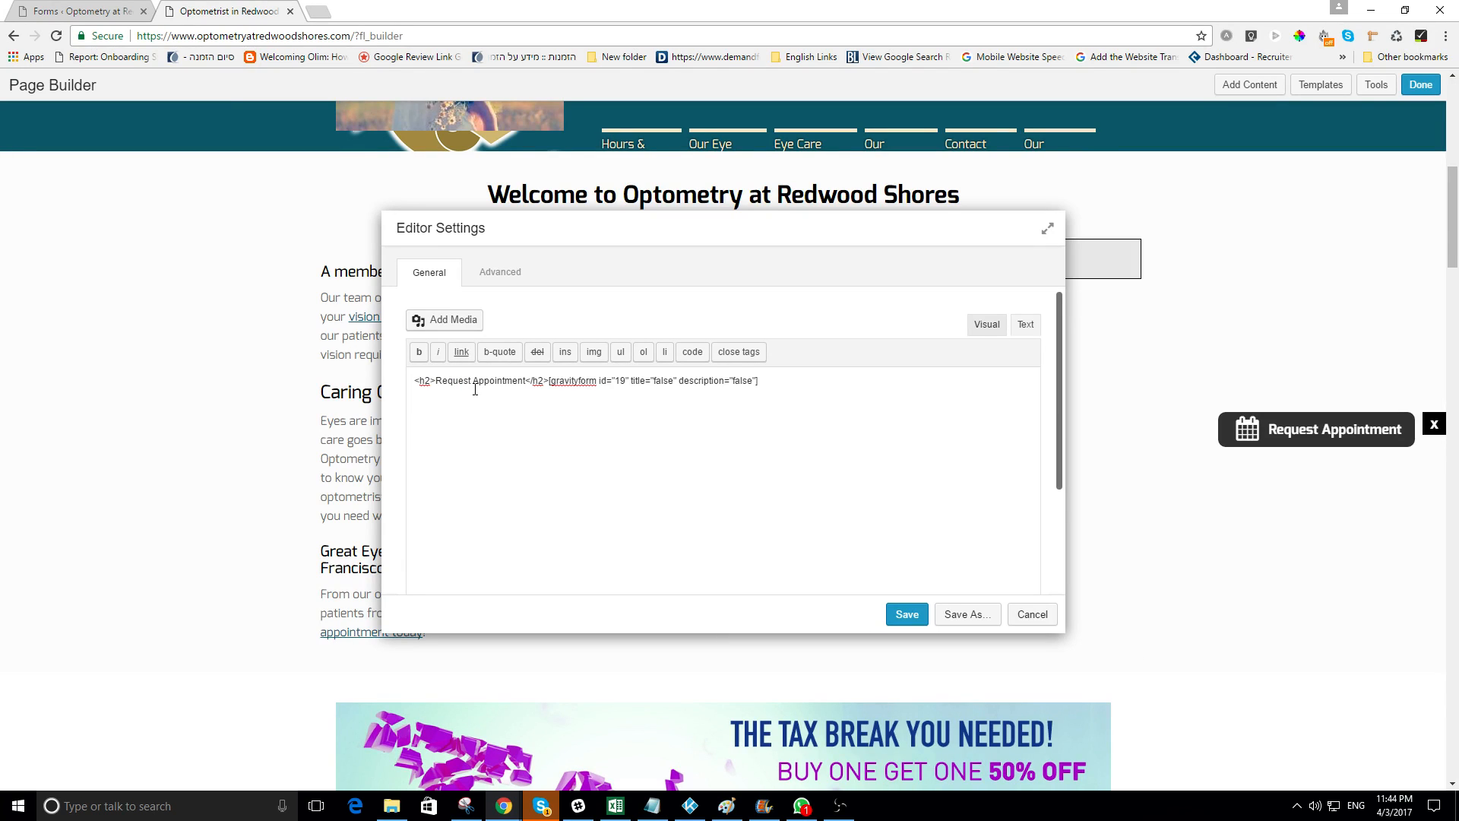
pyautogui.press('Return')
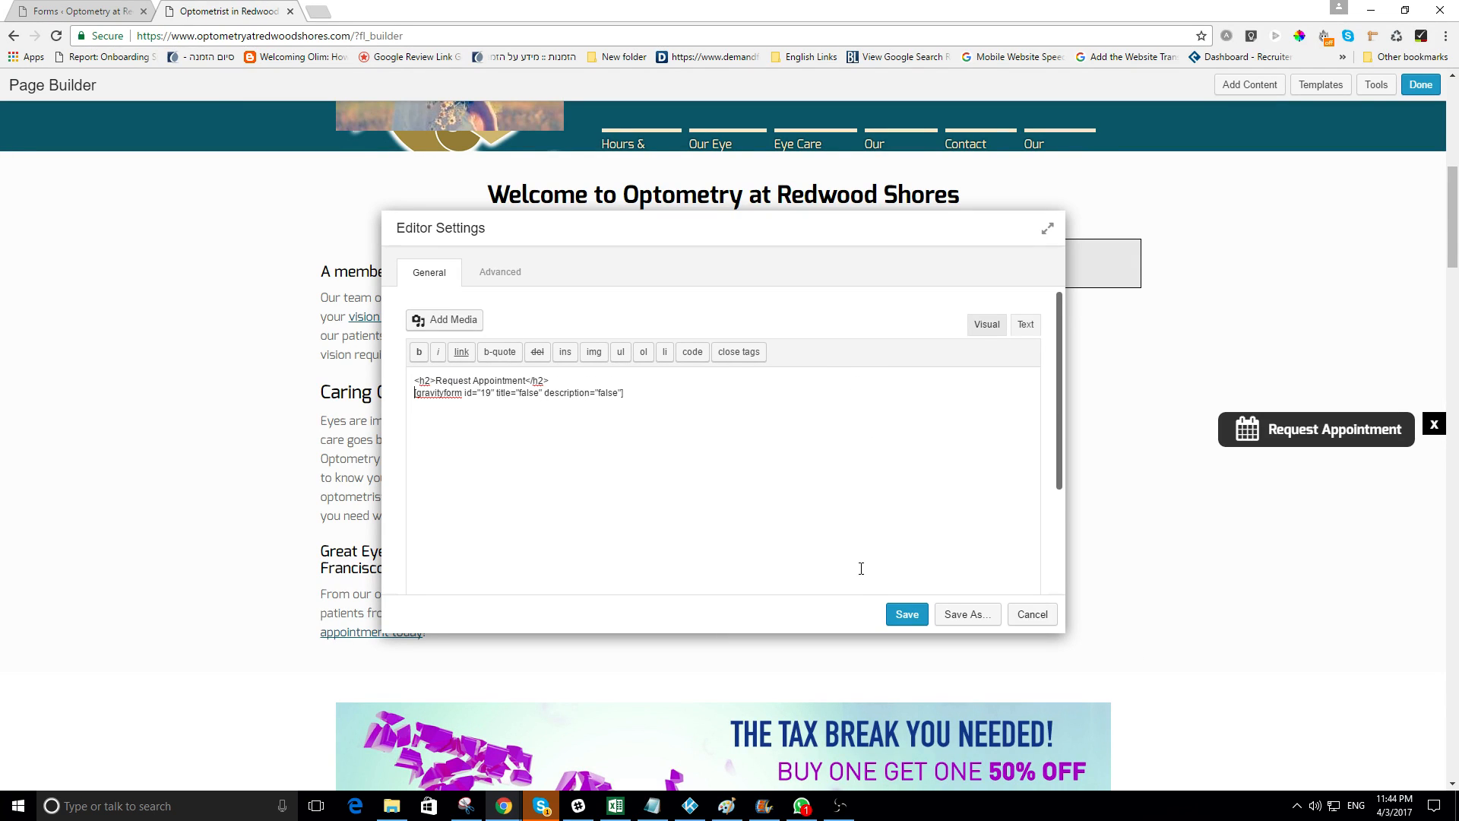
# Save the form module with its Request Appointment heading and gravityform shortcode, and publish the Page Builder changes
pyautogui.click(992, 329)
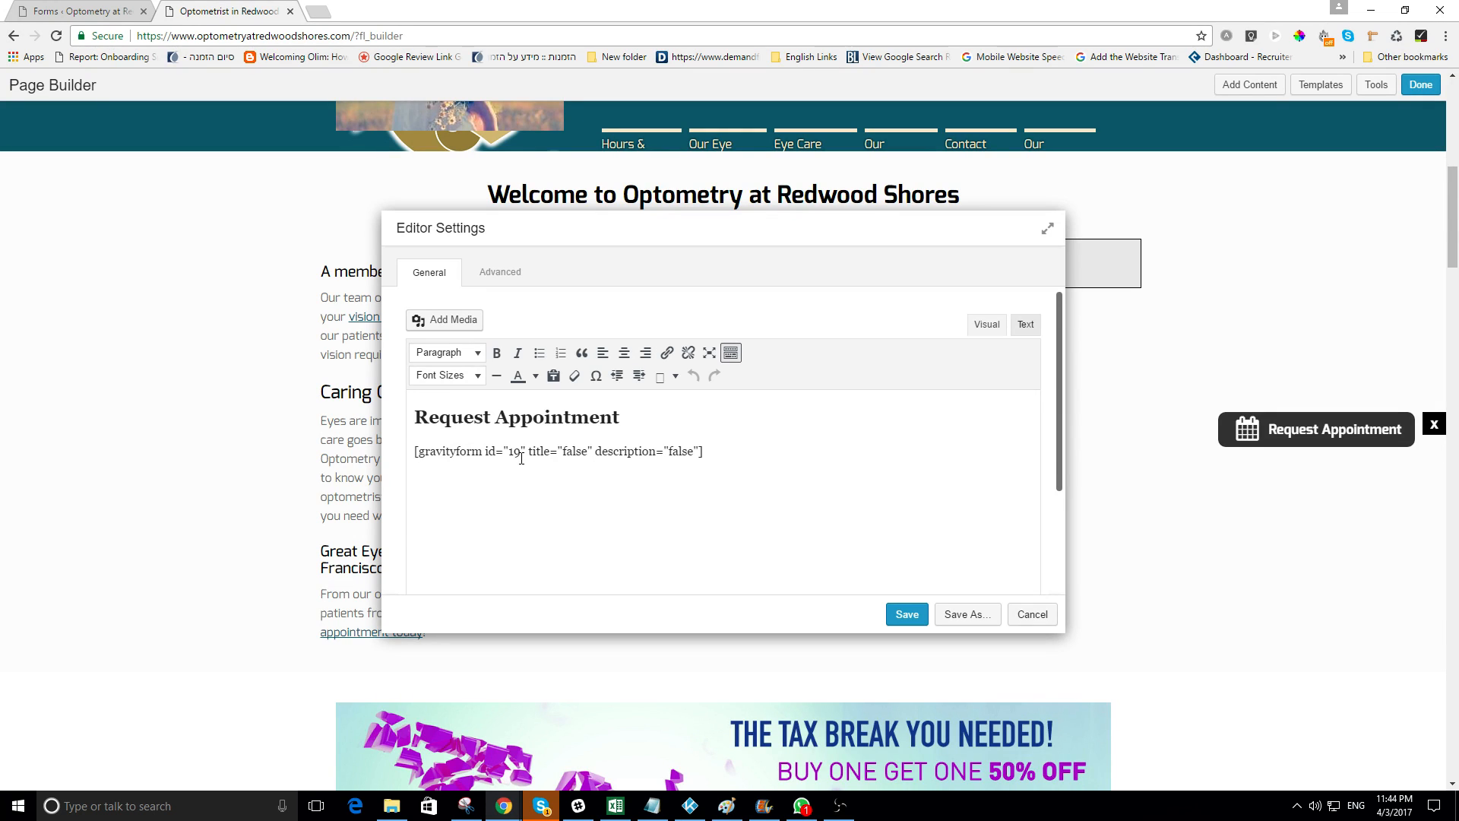
pyautogui.click(93, 13)
pyautogui.scroll(6, 463, 295)
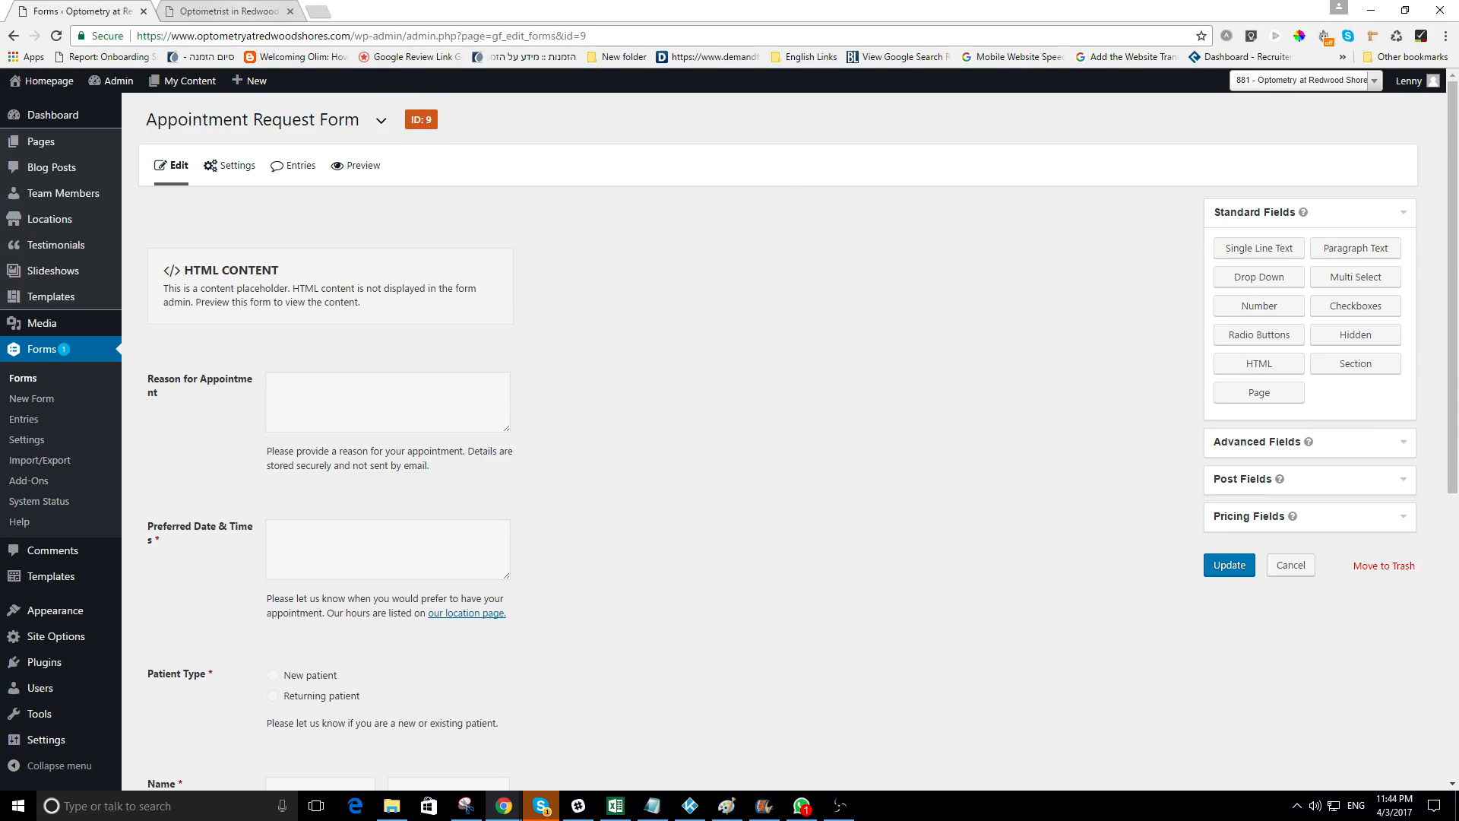
pyautogui.click(228, 11)
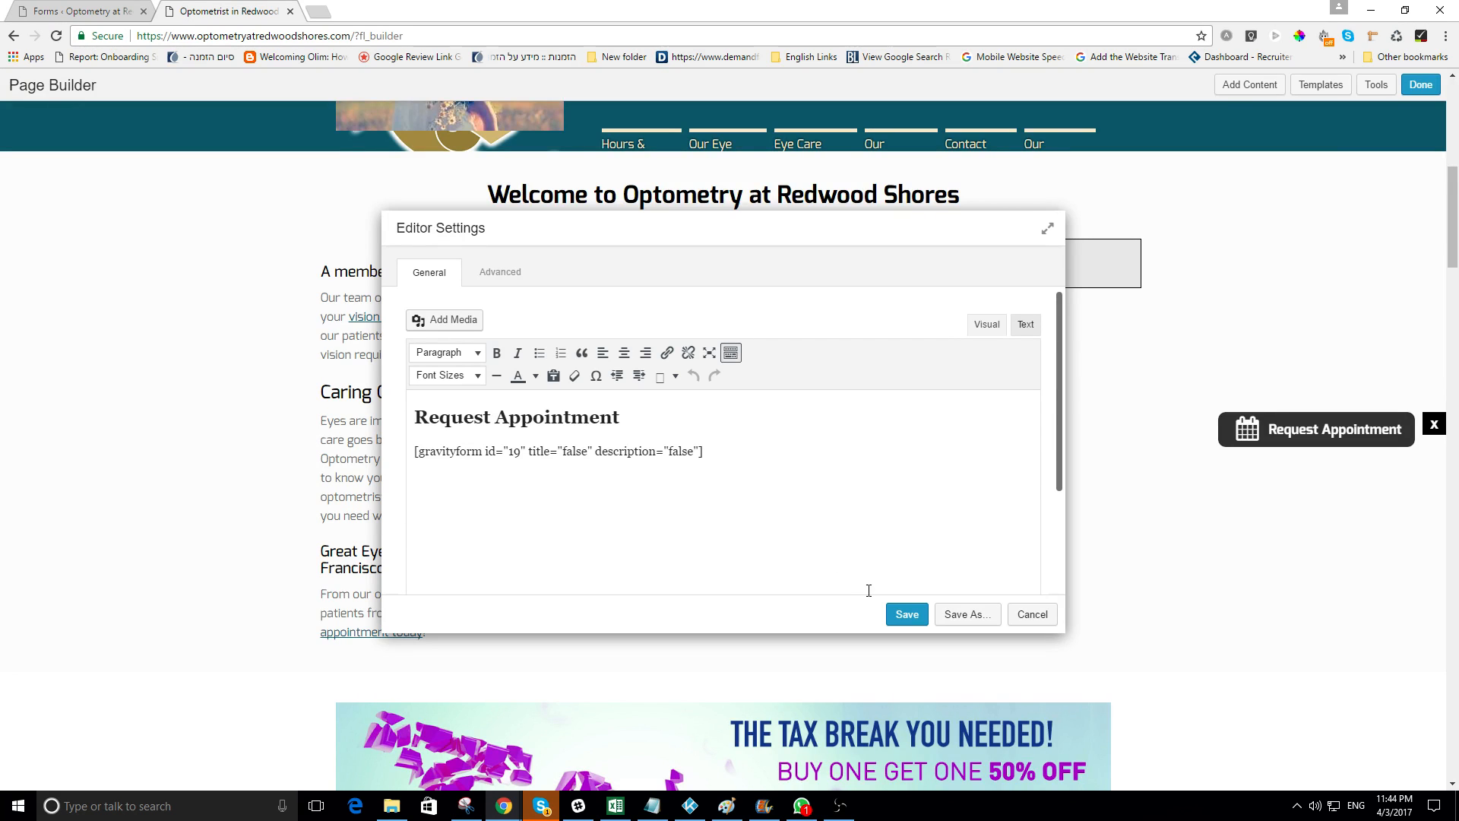
pyautogui.click(904, 614)
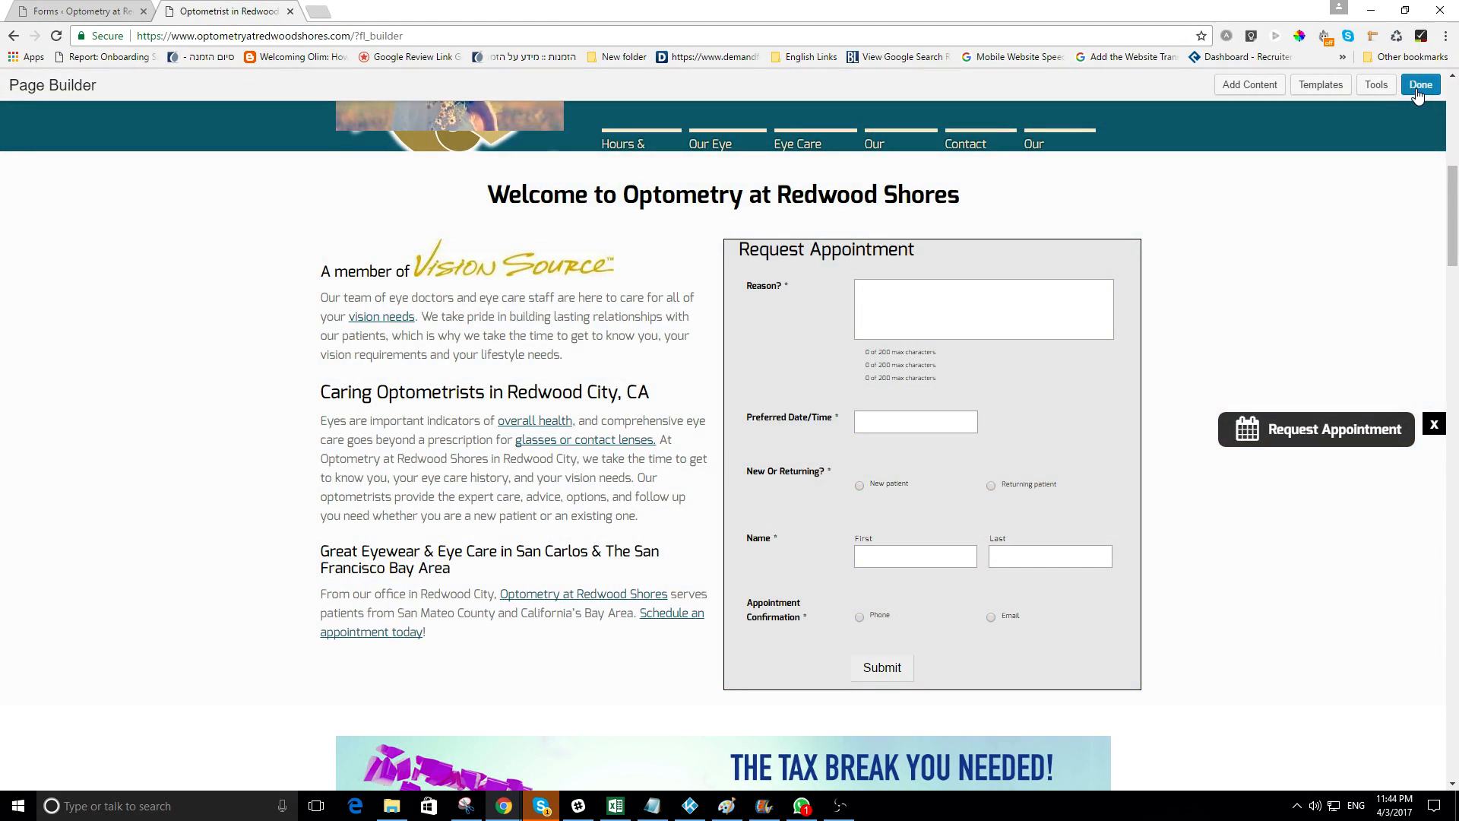
pyautogui.click(1417, 90)
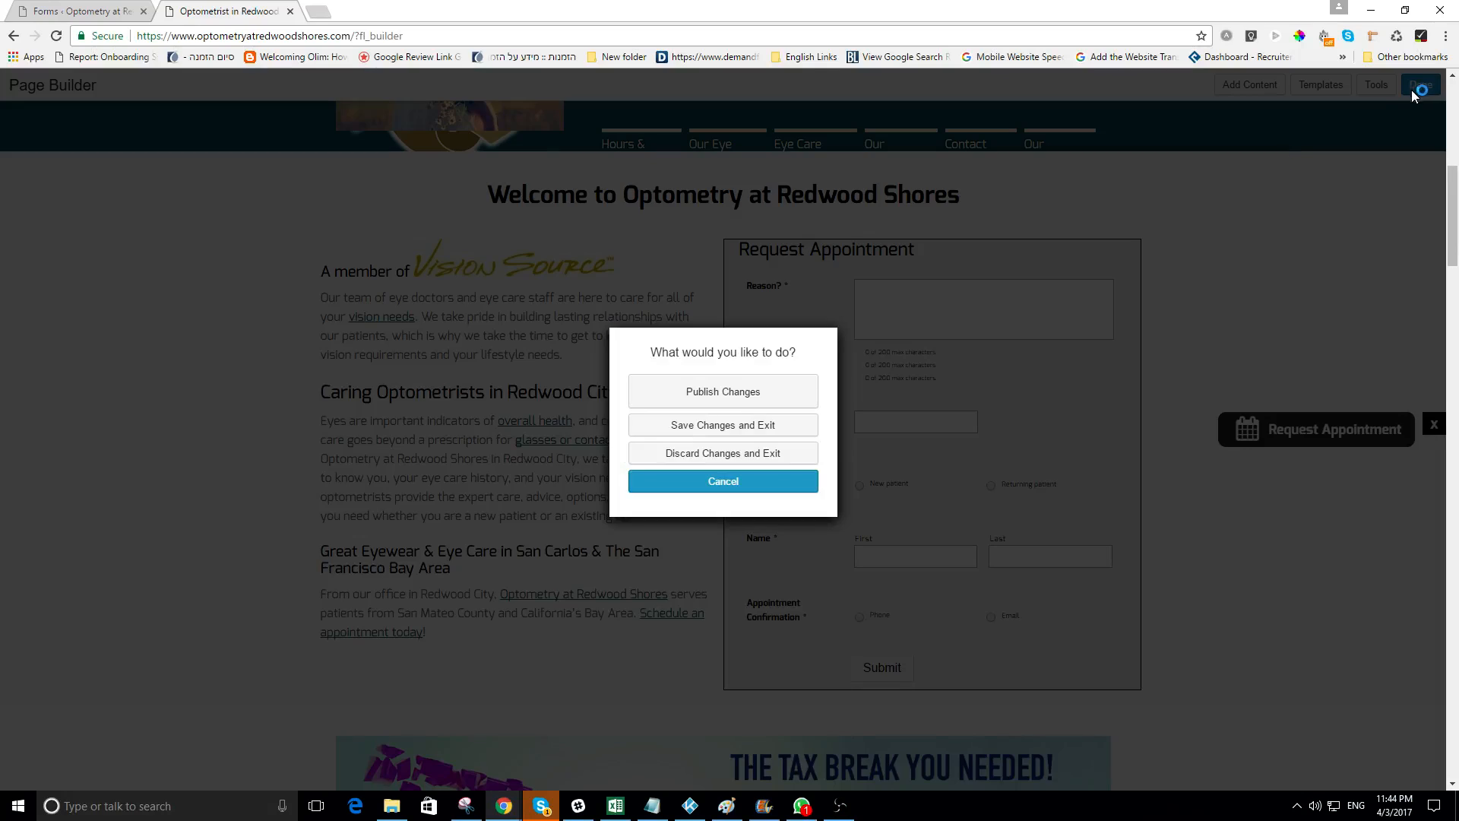
pyautogui.click(744, 385)
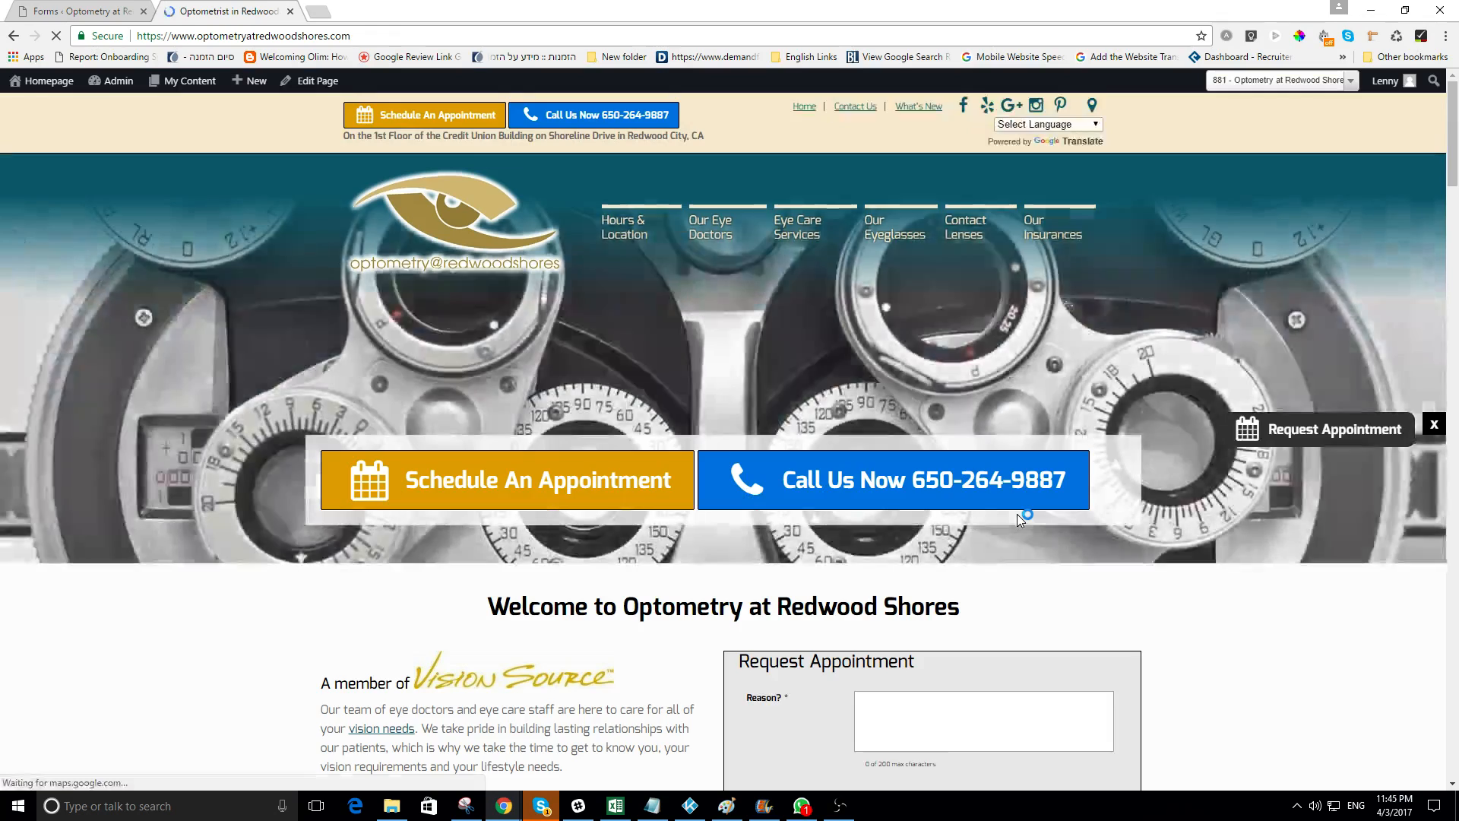
# Test the live homepage form's conditional fields by choosing Phone and then Email as the Appointment Confirmation
pyautogui.scroll(-6, 1018, 515)
pyautogui.scroll(1, 1102, 463)
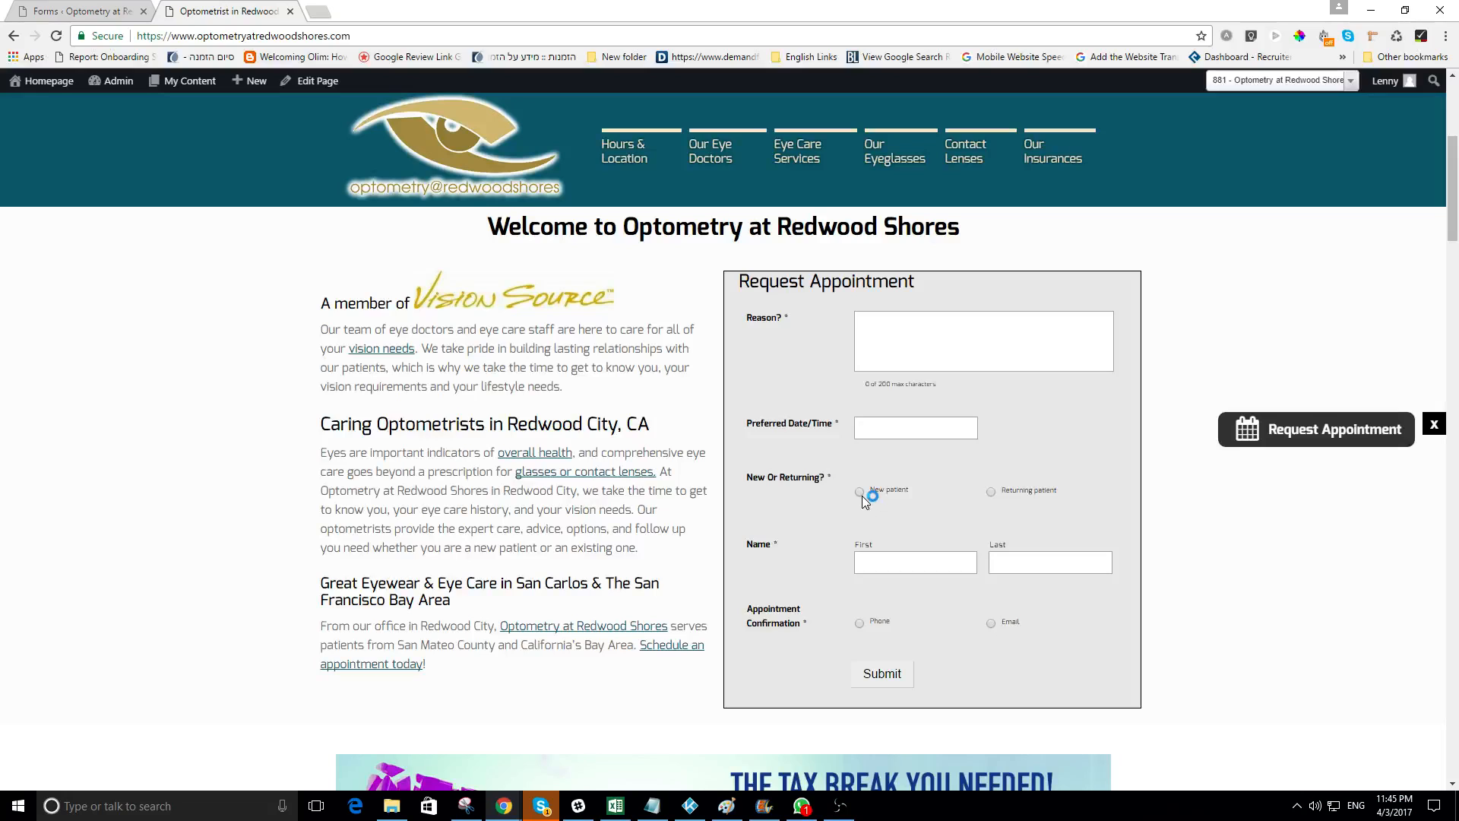
pyautogui.click(859, 623)
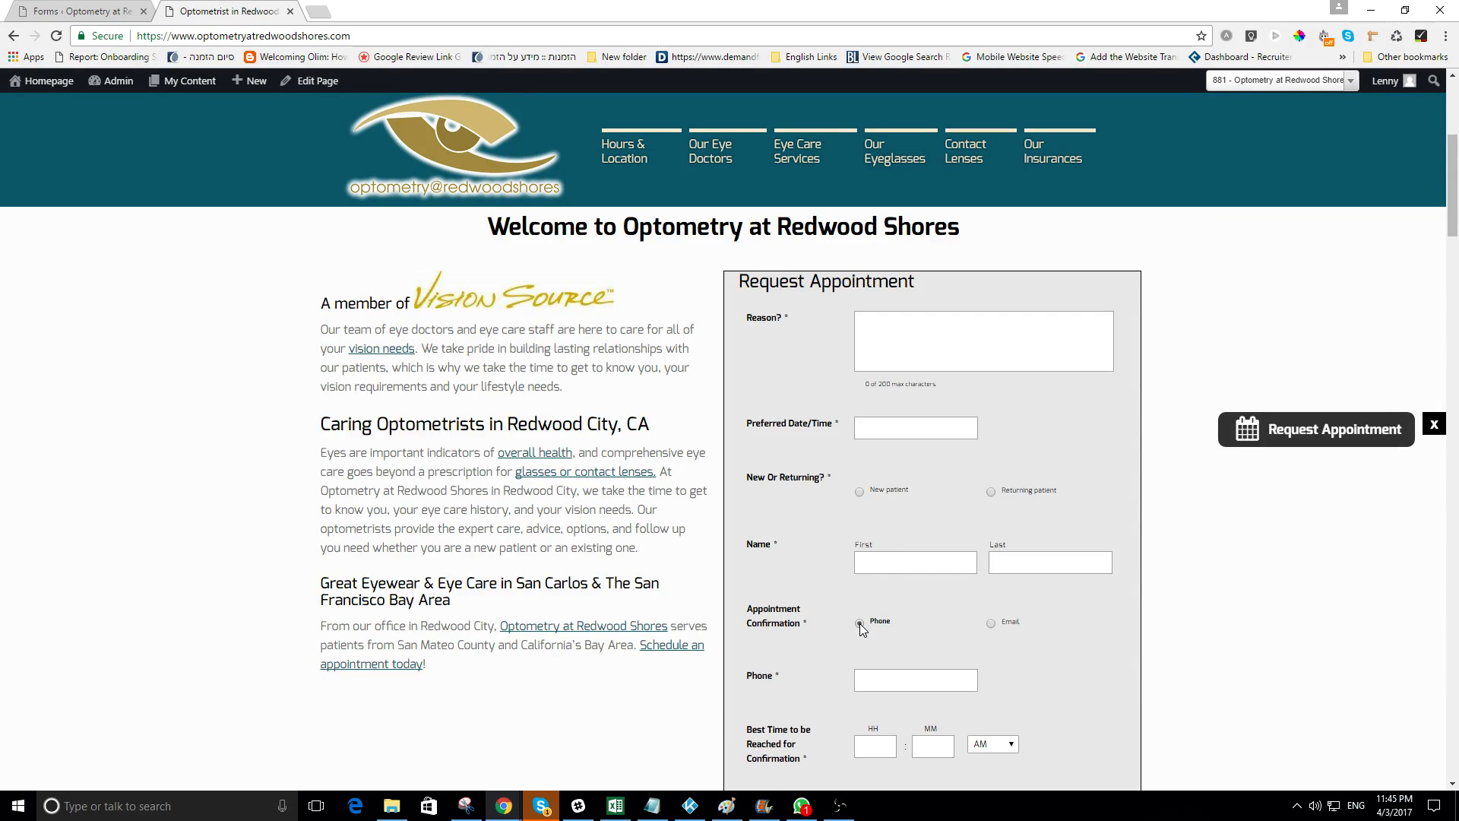
pyautogui.scroll(-1, 860, 623)
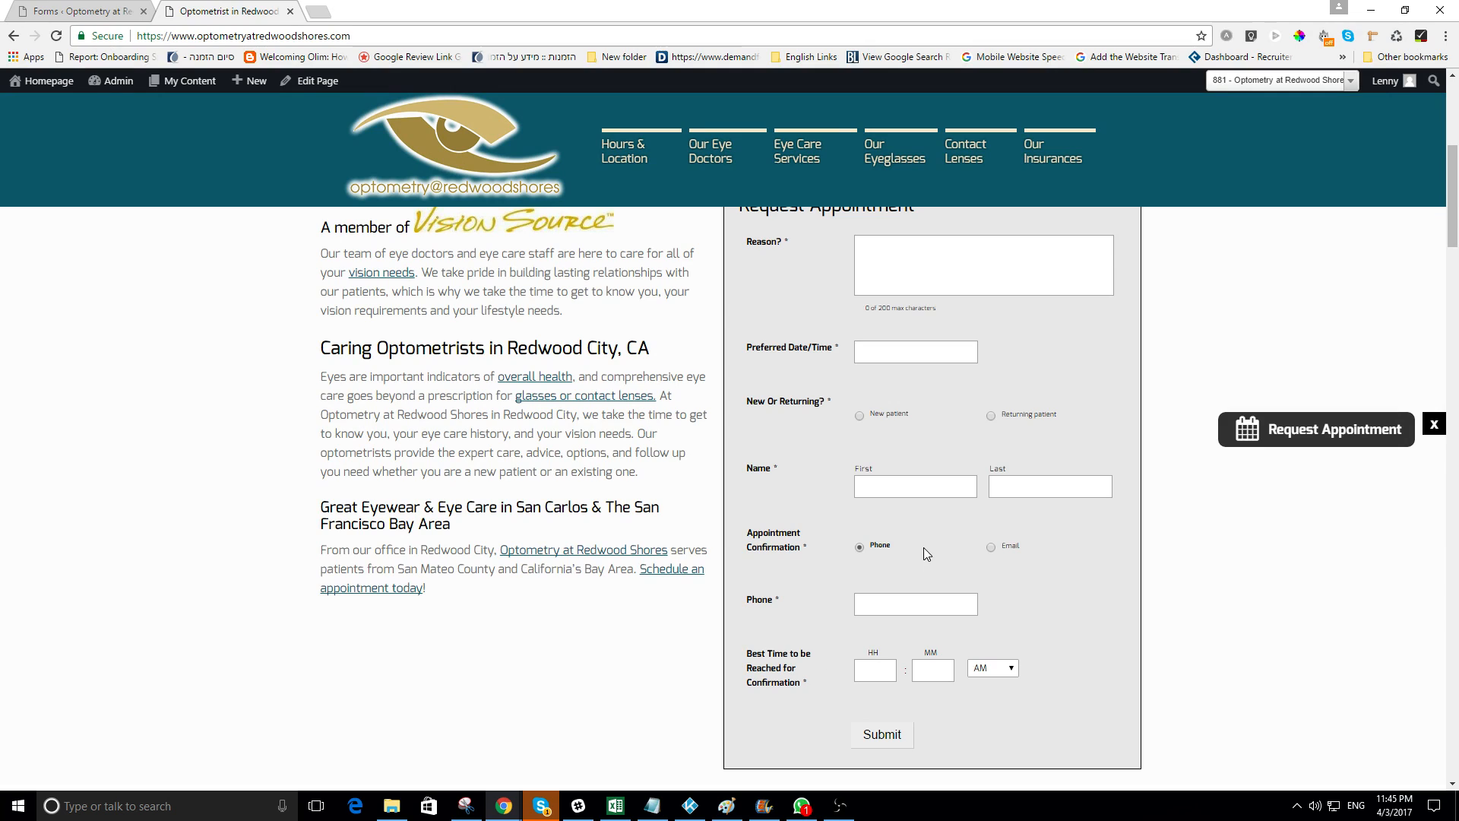
pyautogui.click(991, 548)
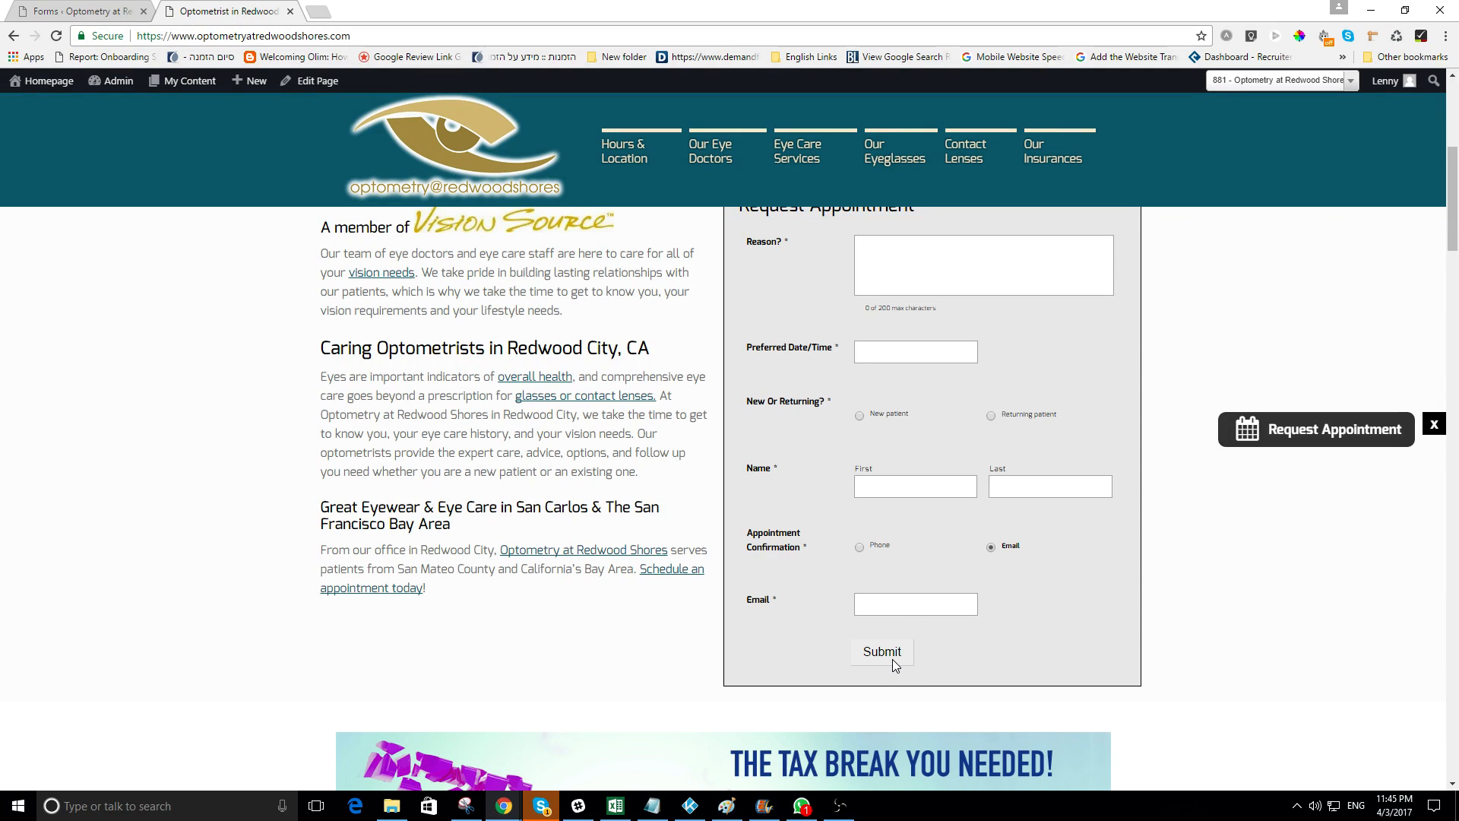
pyautogui.scroll(1, 889, 633)
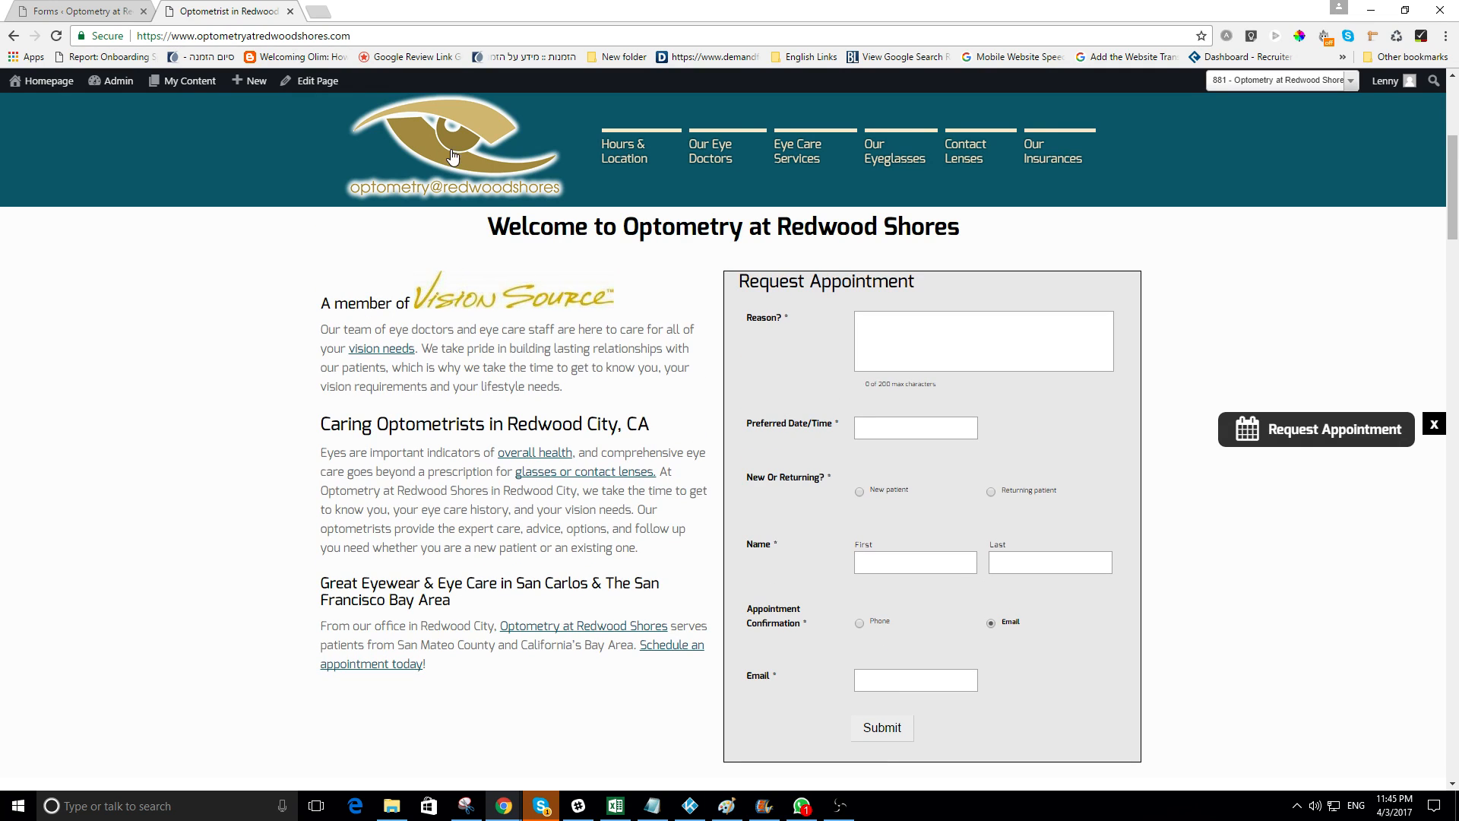
# Leave the Appointment Request Form editor without saving and open the Default Confirmation of Appointment Request Form Homepage
pyautogui.click(91, 11)
pyautogui.moveTo(228, 165)
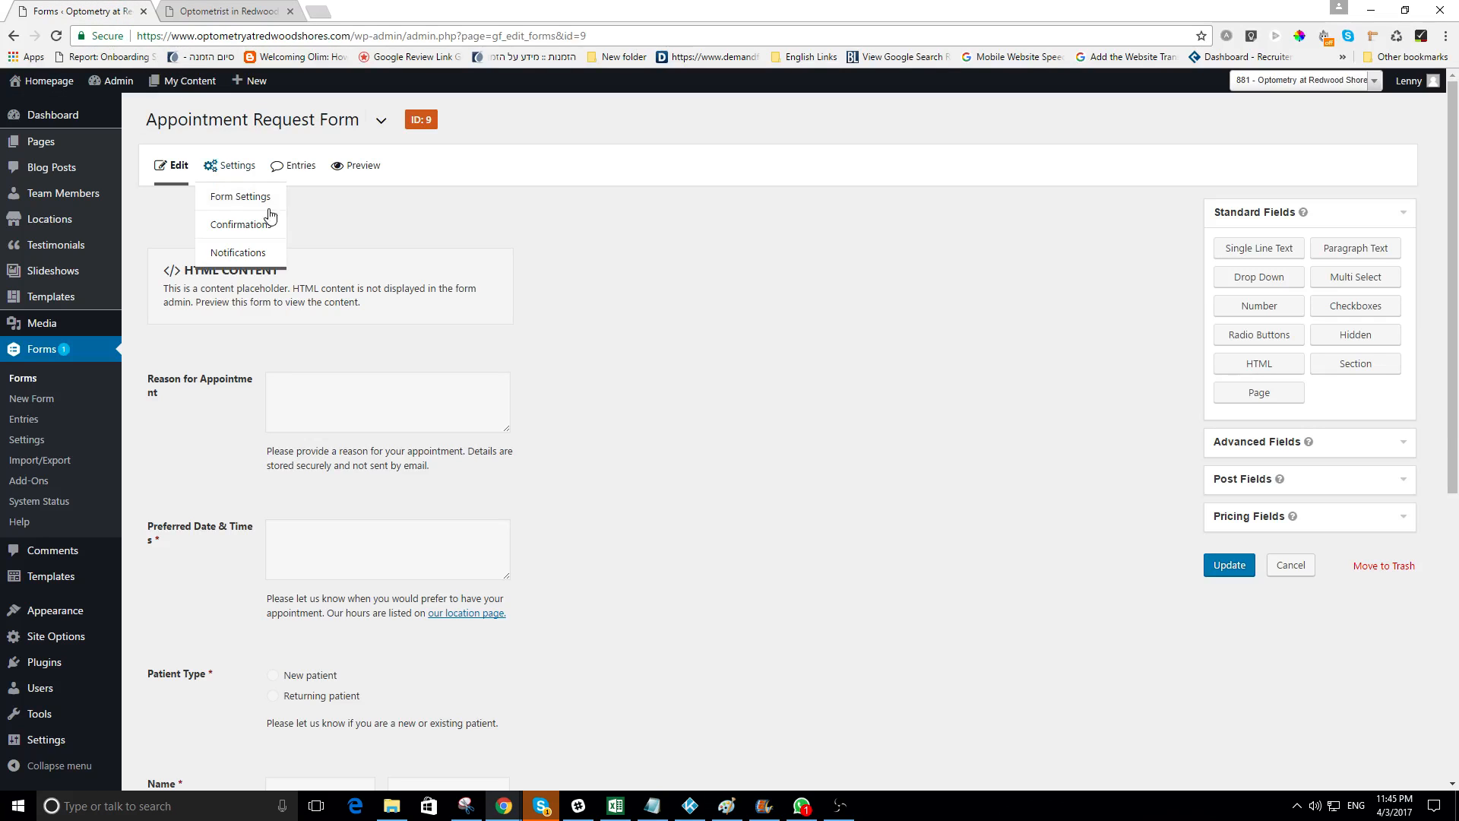
pyautogui.click(23, 378)
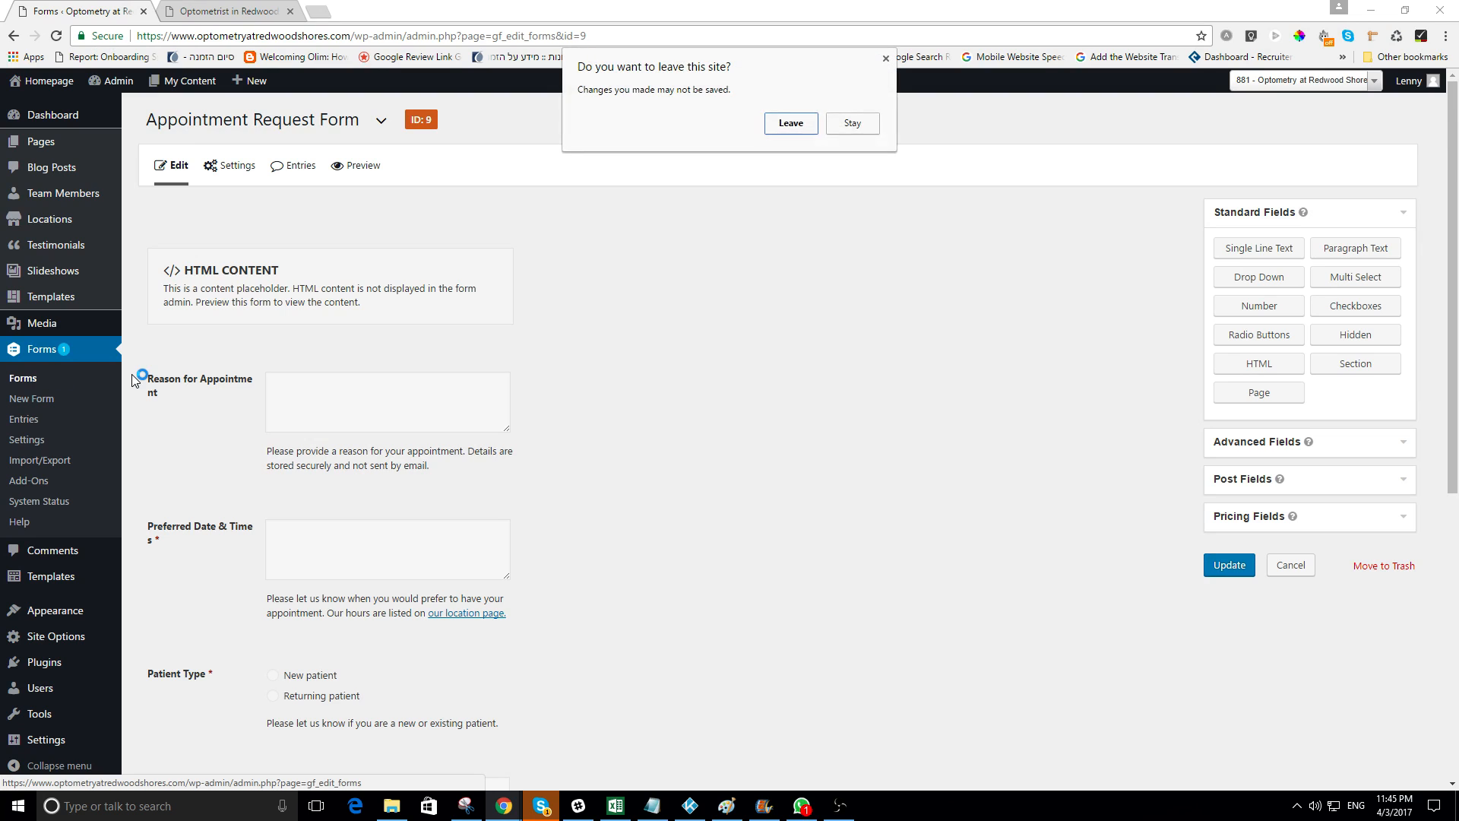
pyautogui.click(789, 126)
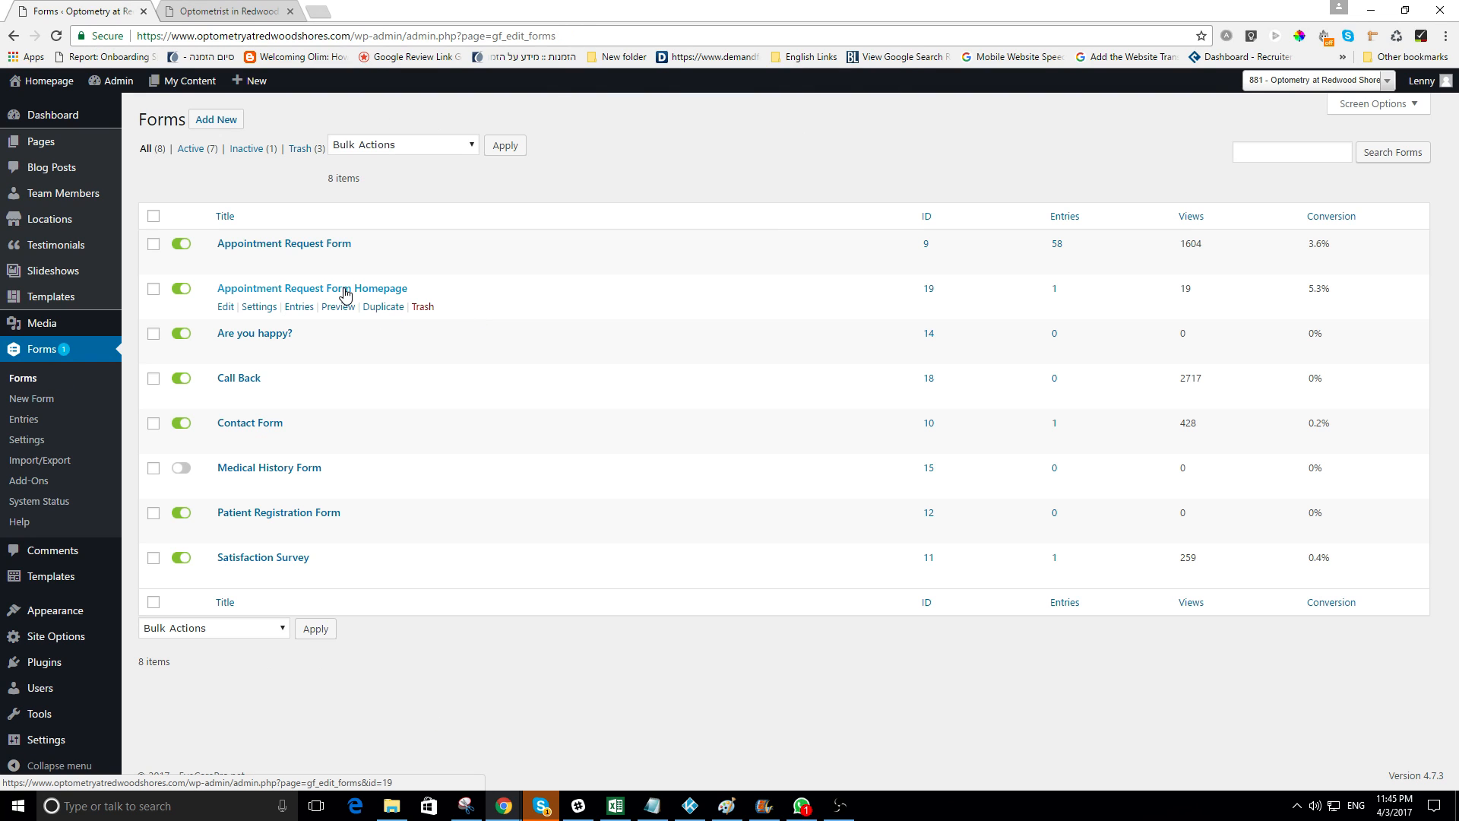
pyautogui.moveTo(261, 304)
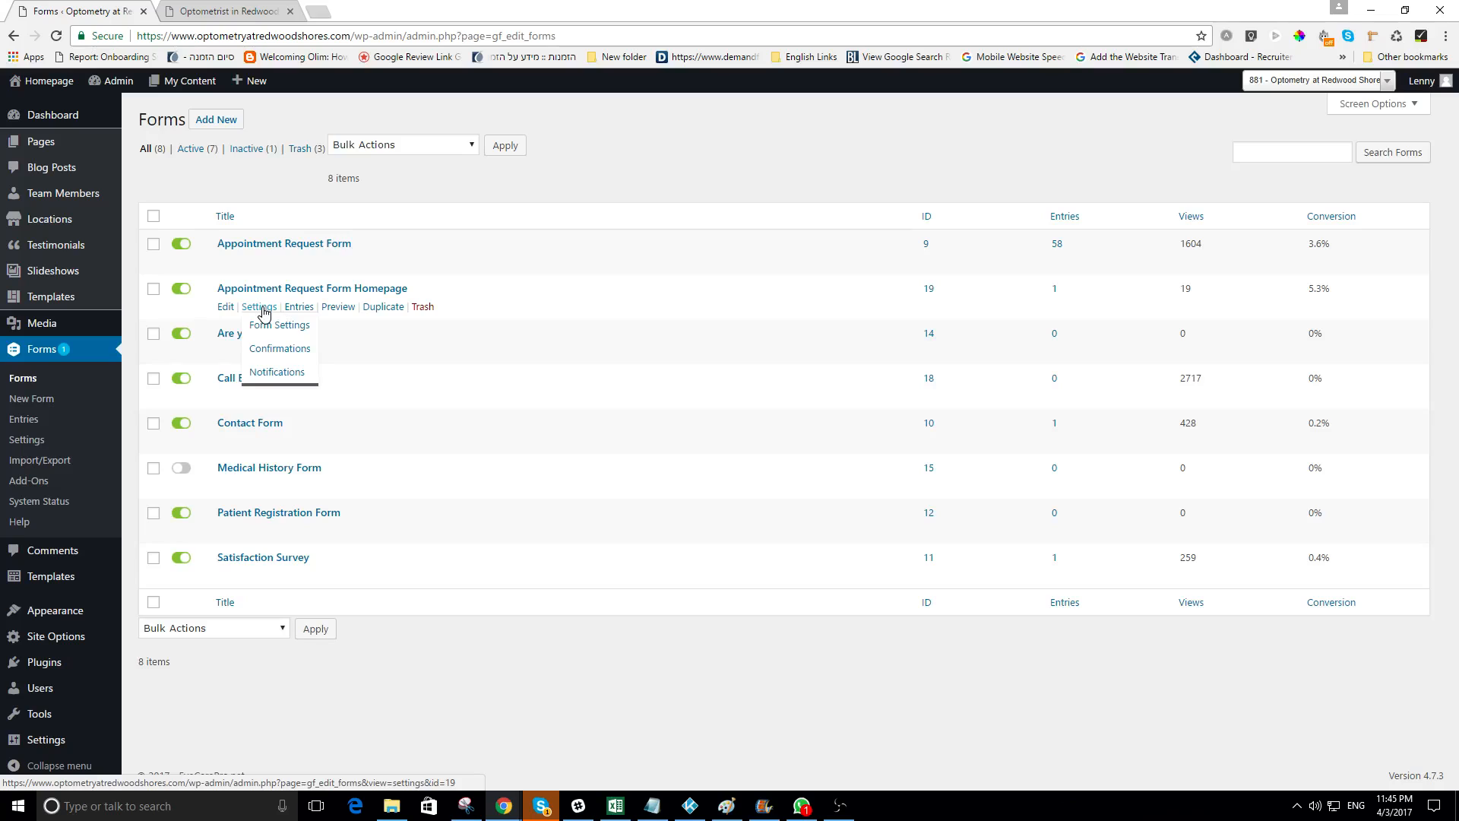
pyautogui.click(262, 349)
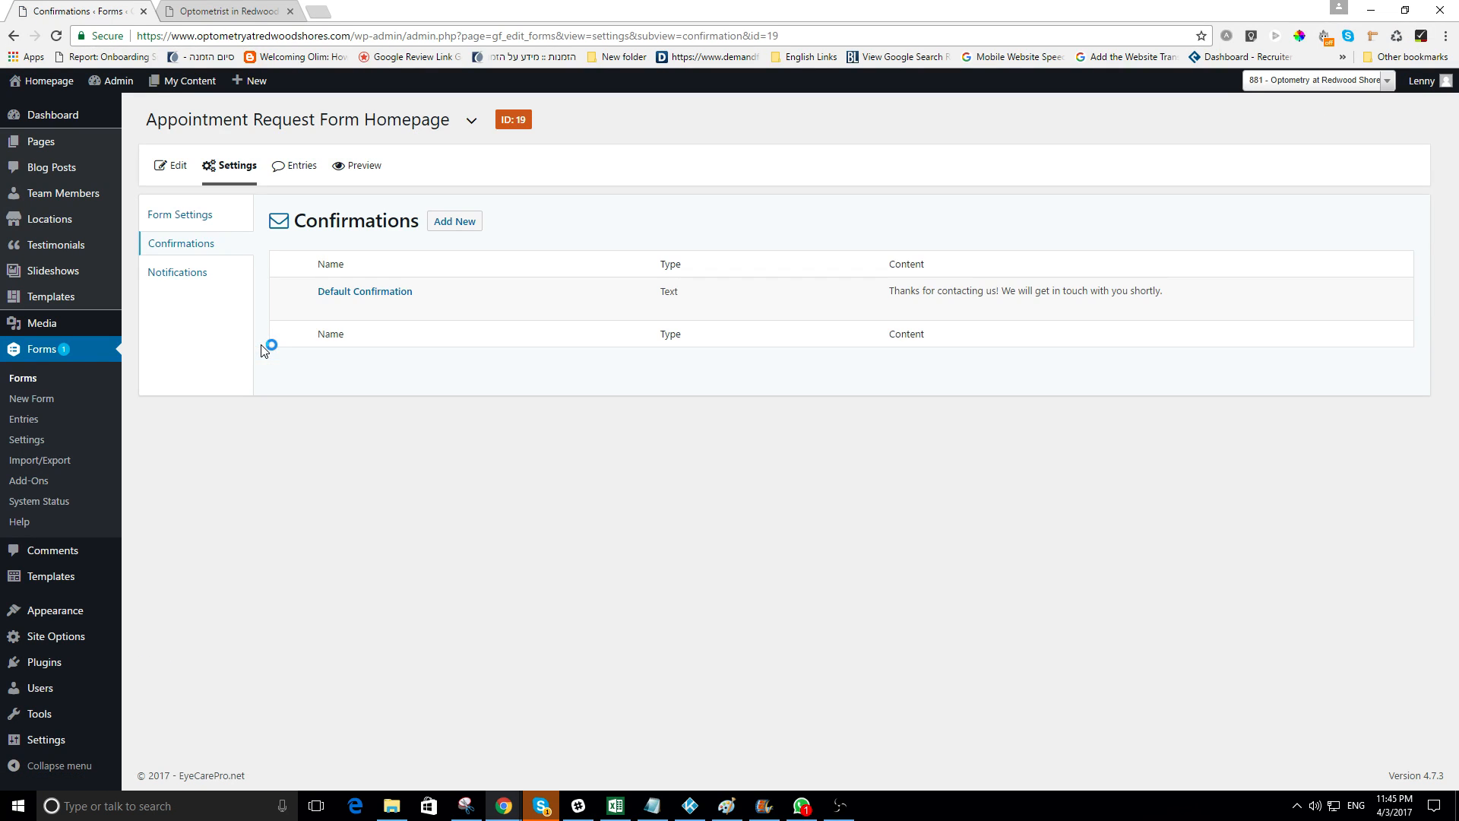
pyautogui.click(351, 293)
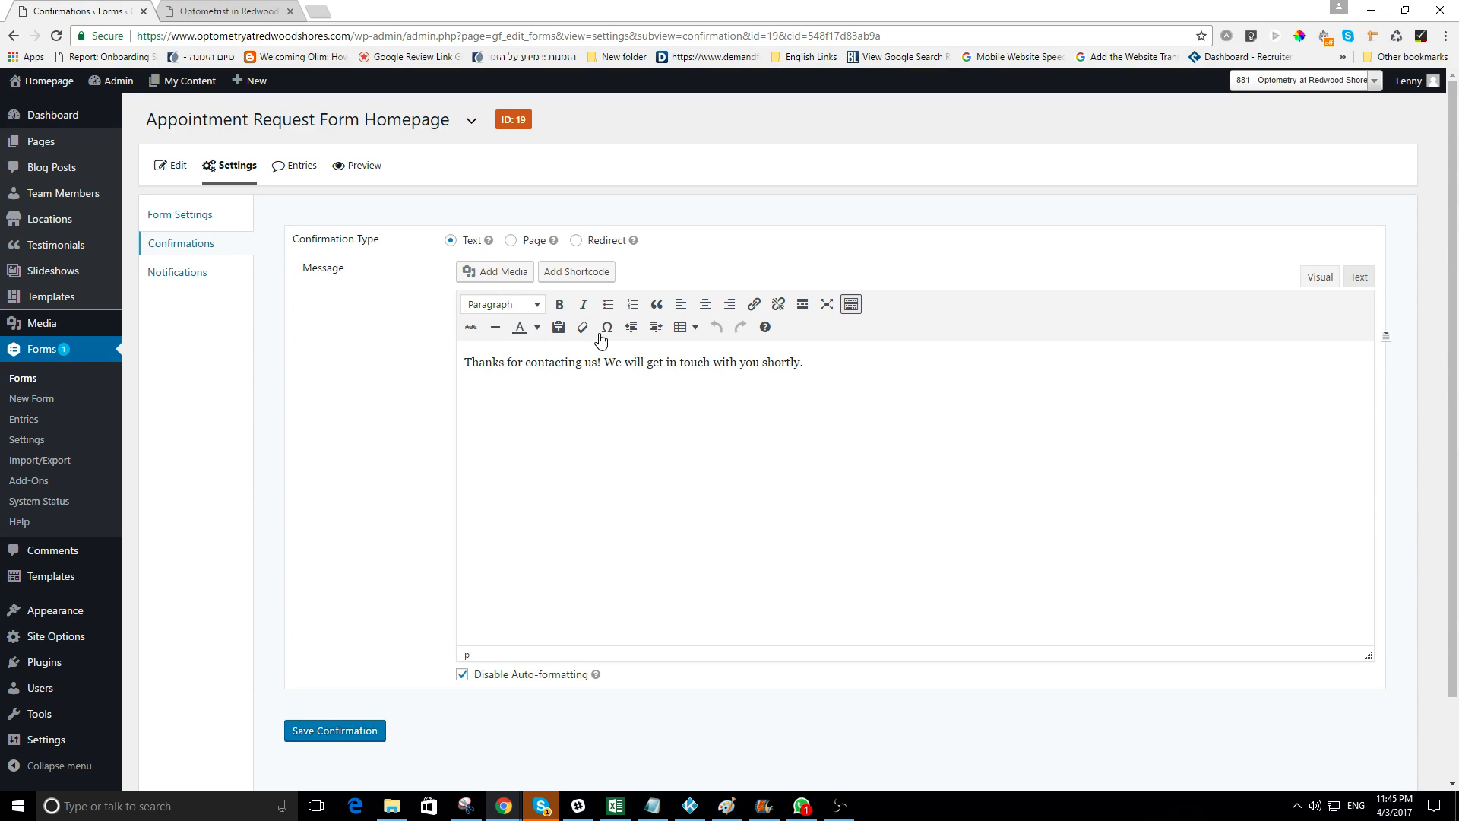
# Review the Page and Redirect confirmation types, including the list of selectable pages and the redirect URL field
pyautogui.click(510, 240)
pyautogui.click(532, 274)
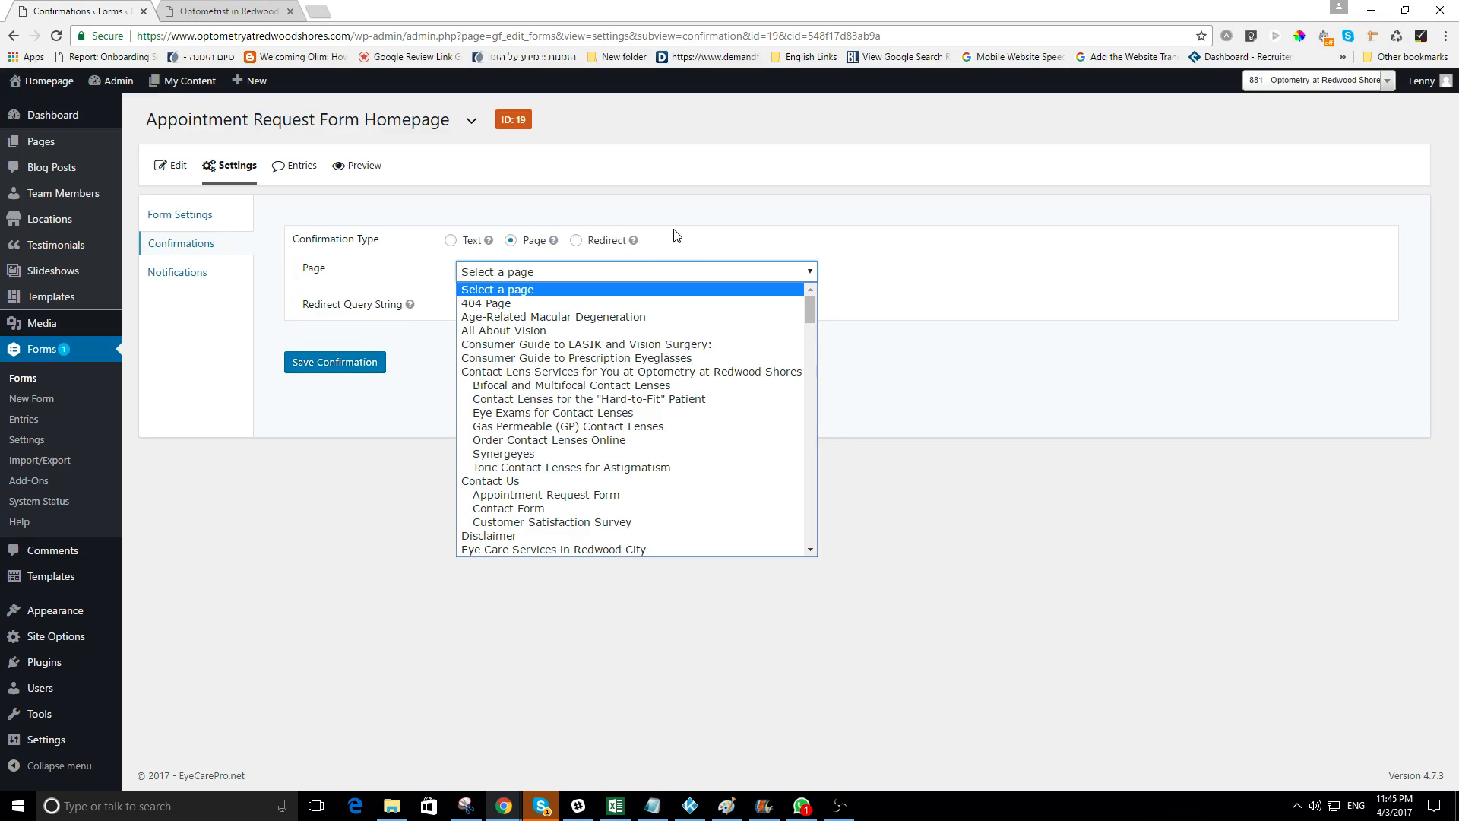
pyautogui.click(576, 240)
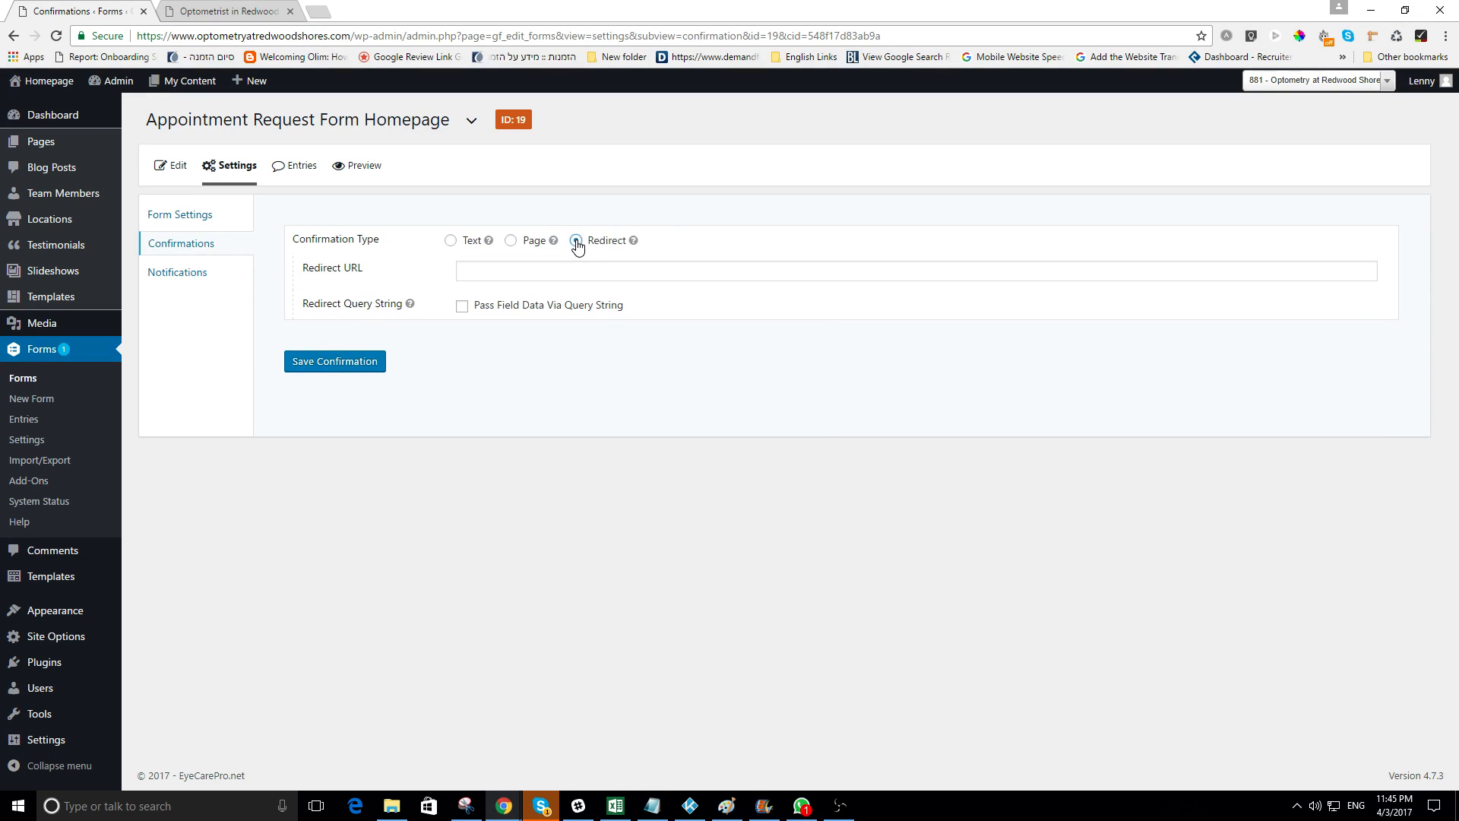
pyautogui.click(566, 278)
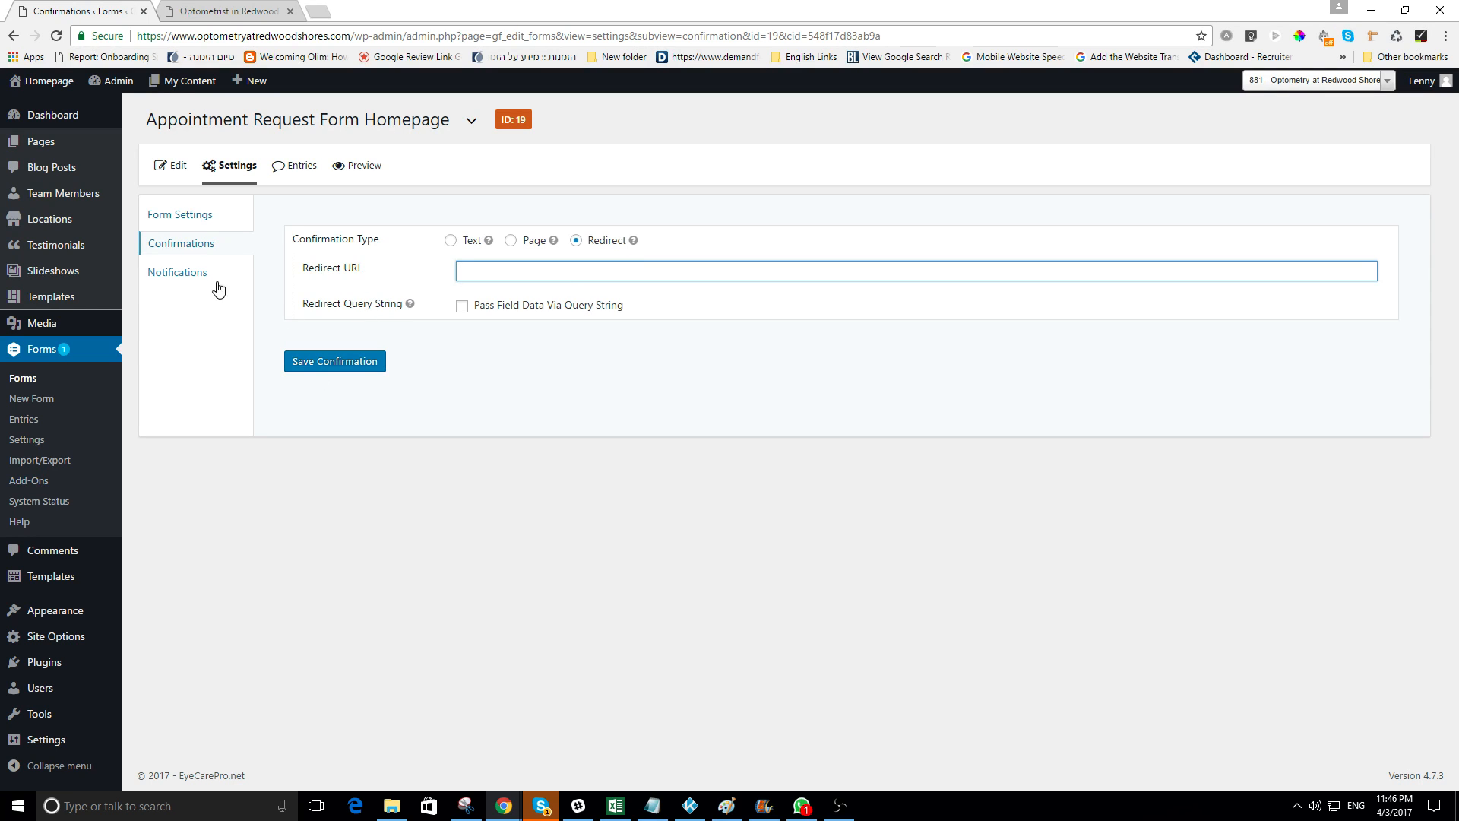
# Review the homepage form's Default Notification and its general form settings
pyautogui.click(190, 275)
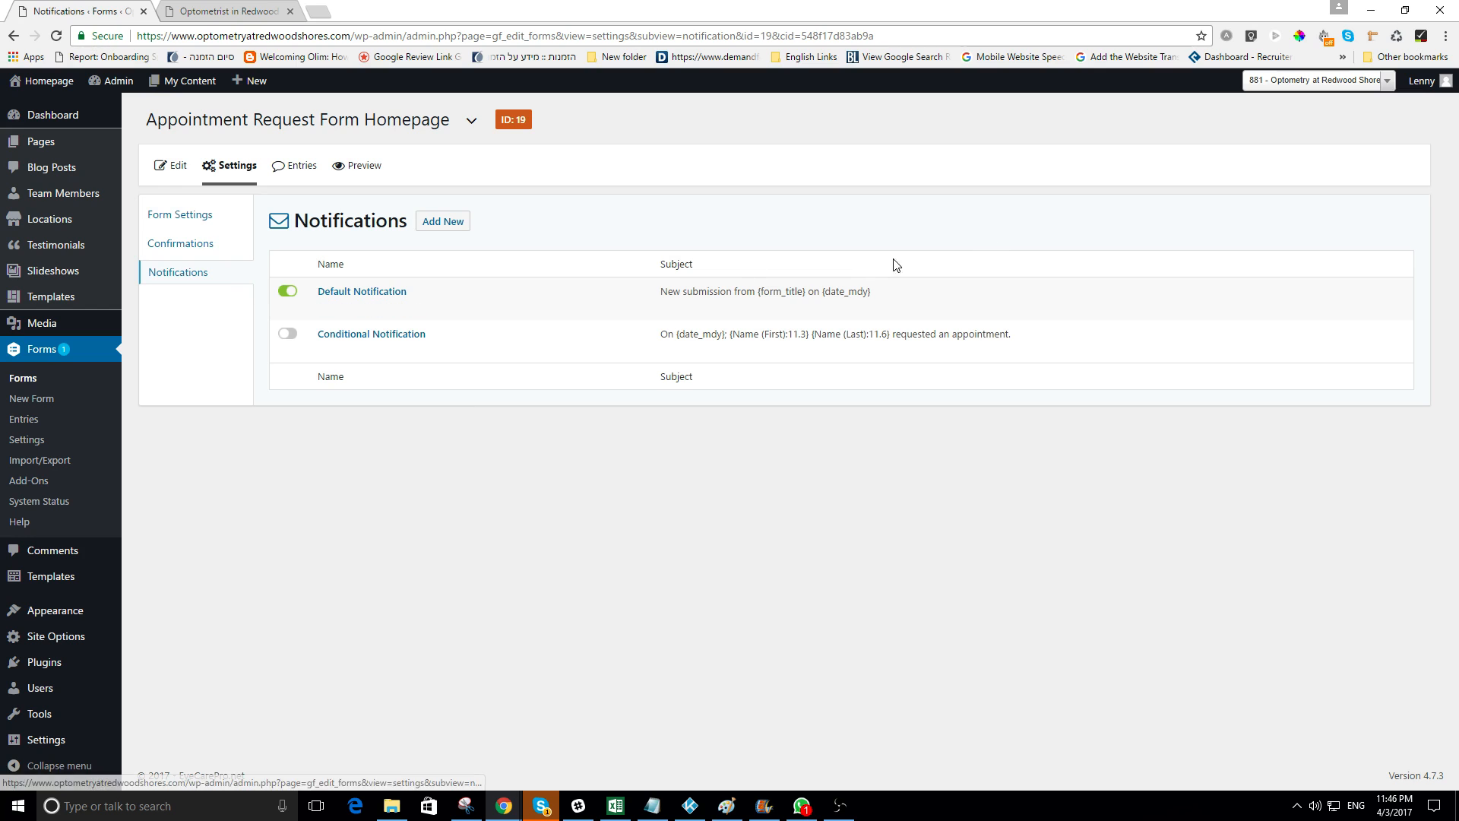
pyautogui.click(390, 293)
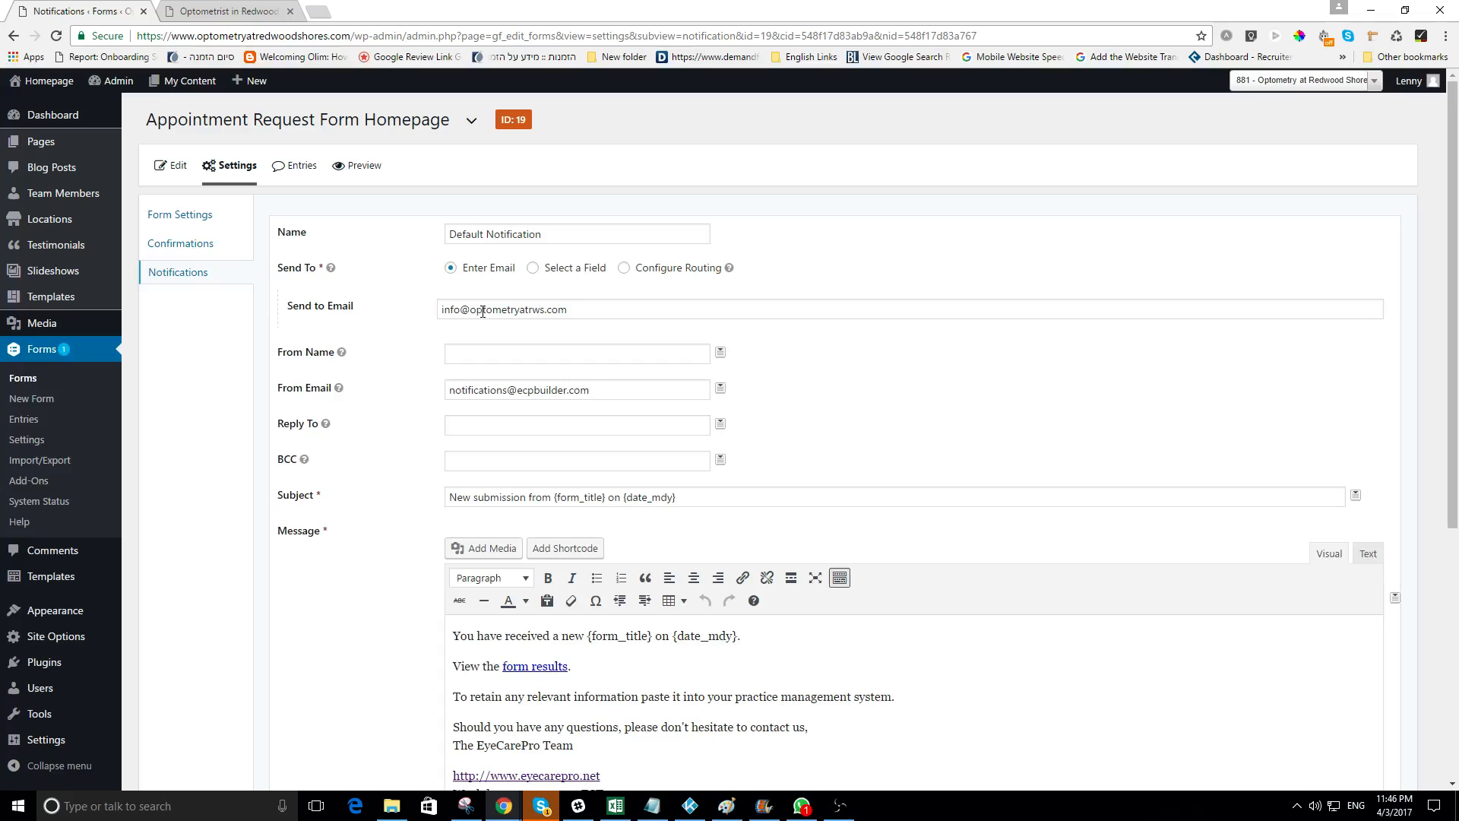
pyautogui.click(178, 218)
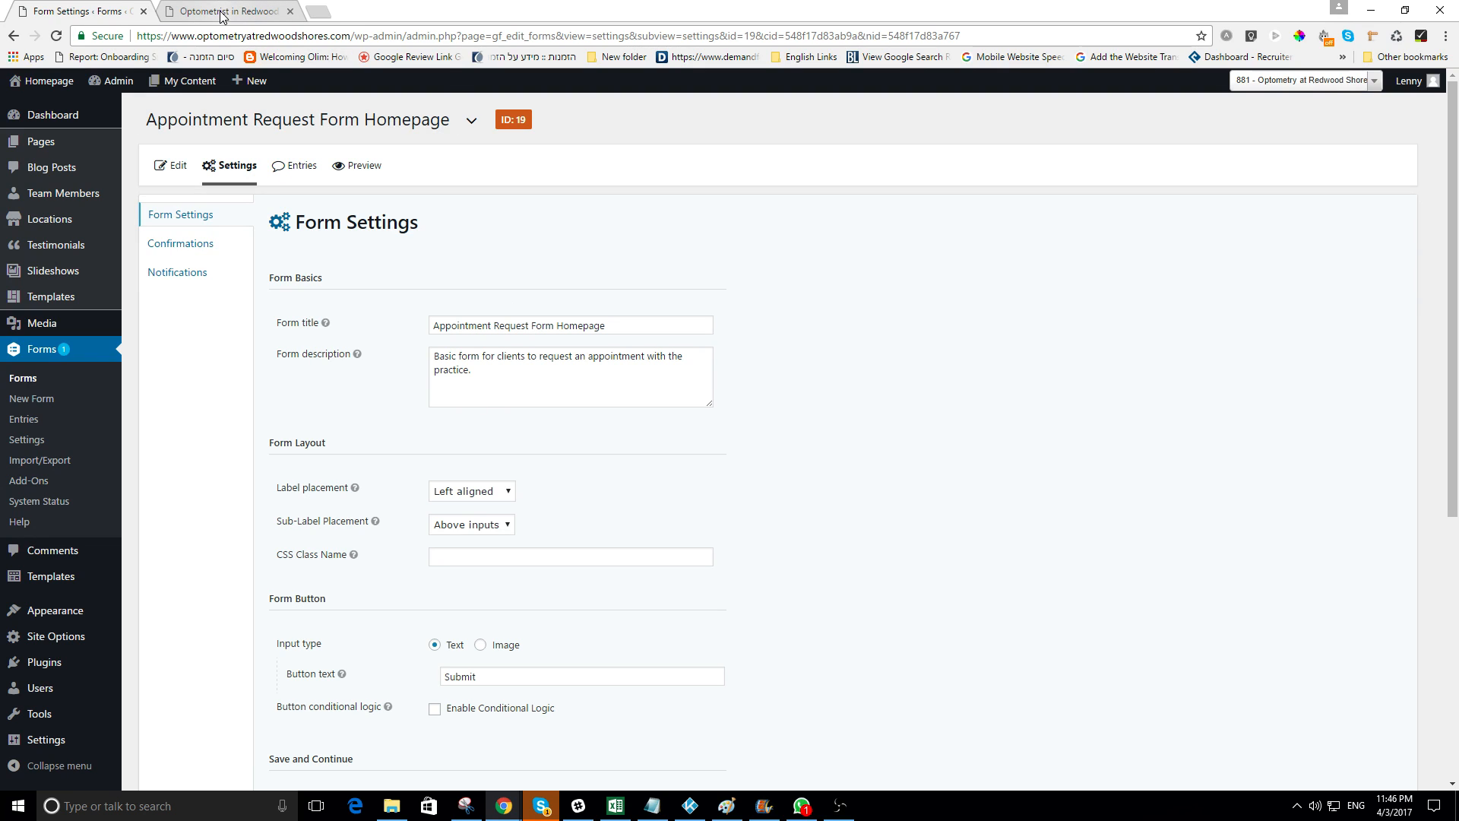
# Open the site's Widgets page, expand the Sidebar area and try to place a Visual Editor widget there
pyautogui.moveTo(184, 88)
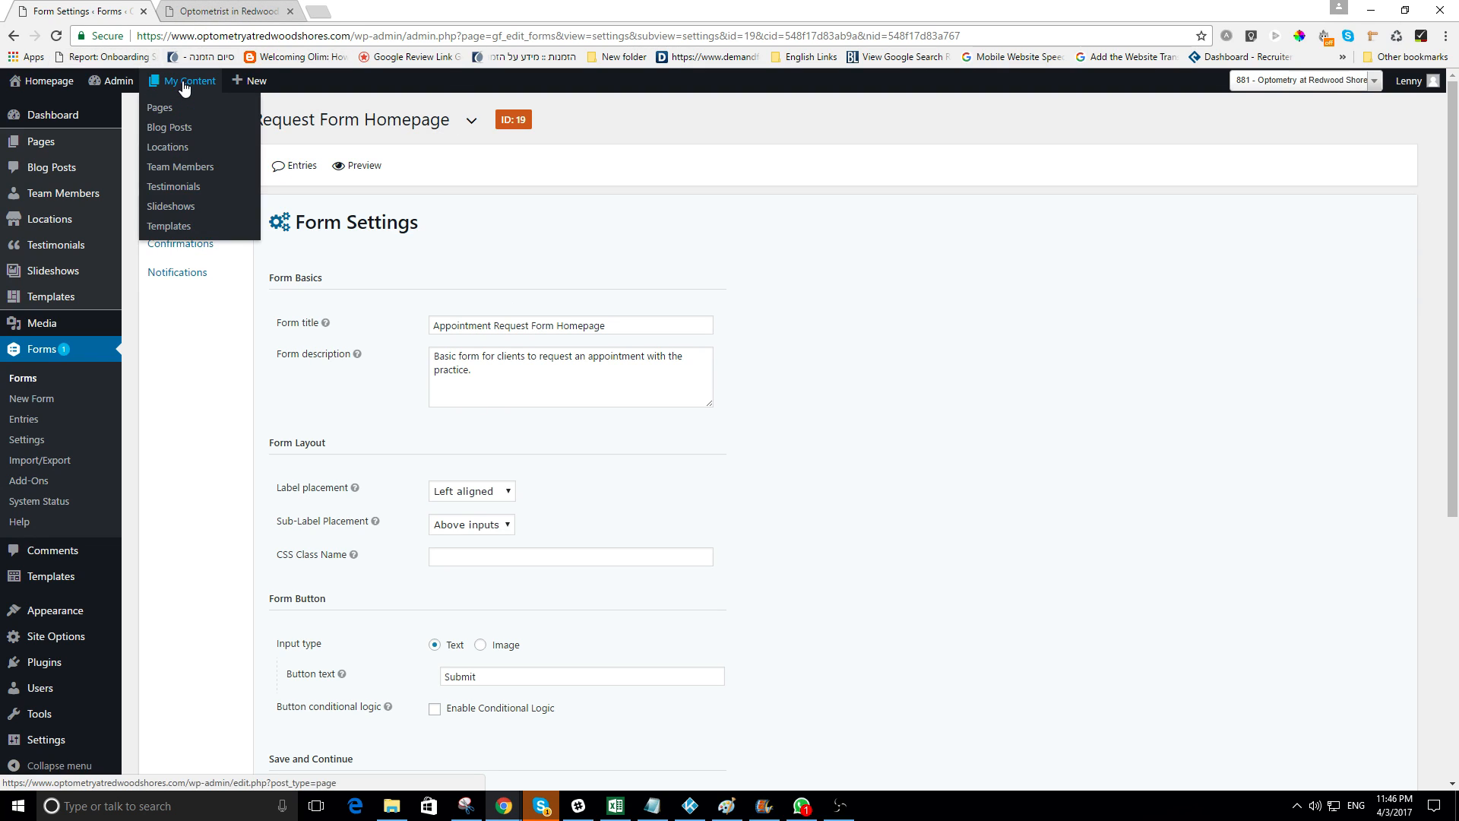
pyautogui.moveTo(114, 82)
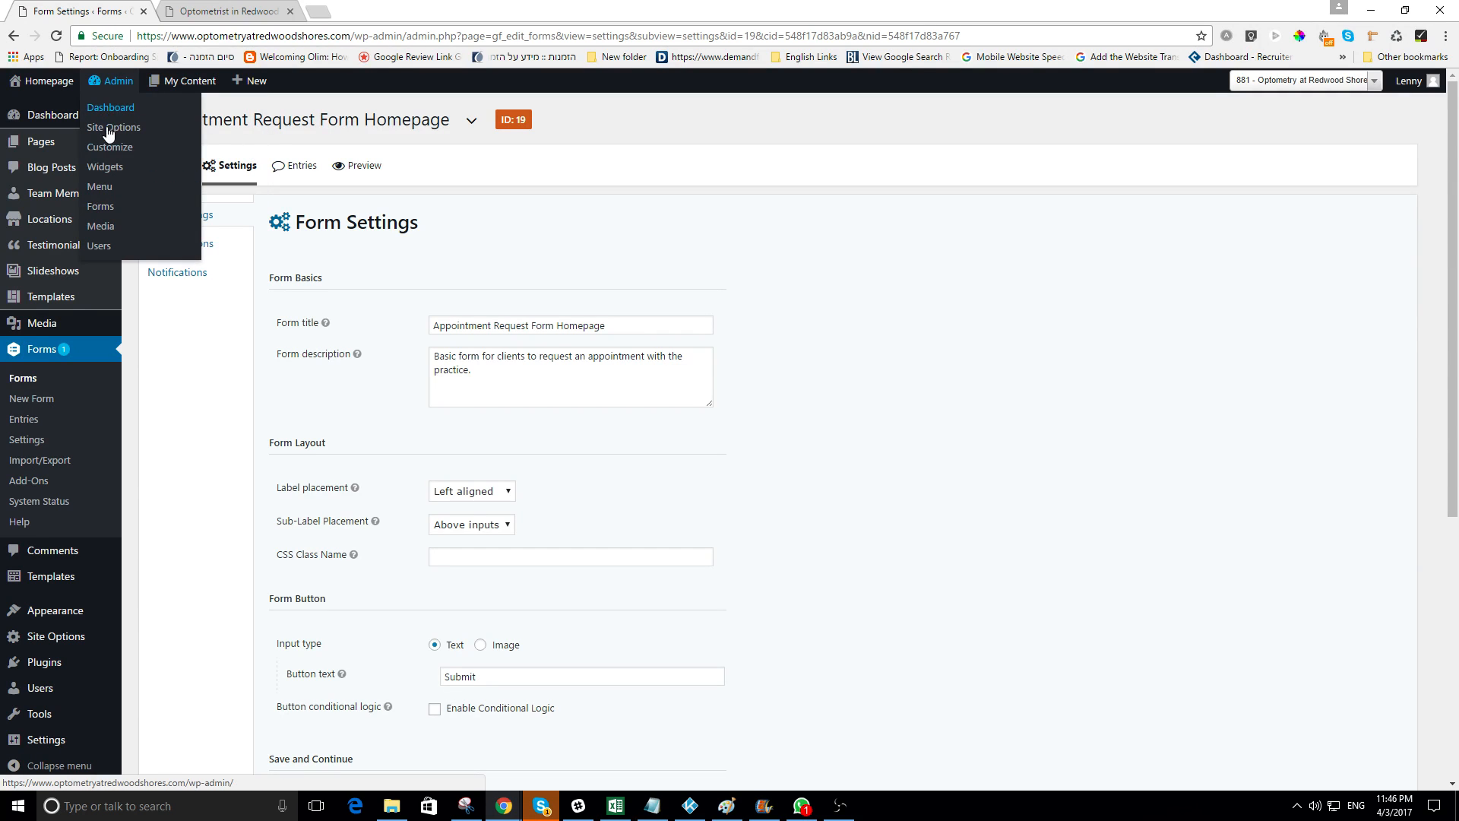
pyautogui.click(105, 168)
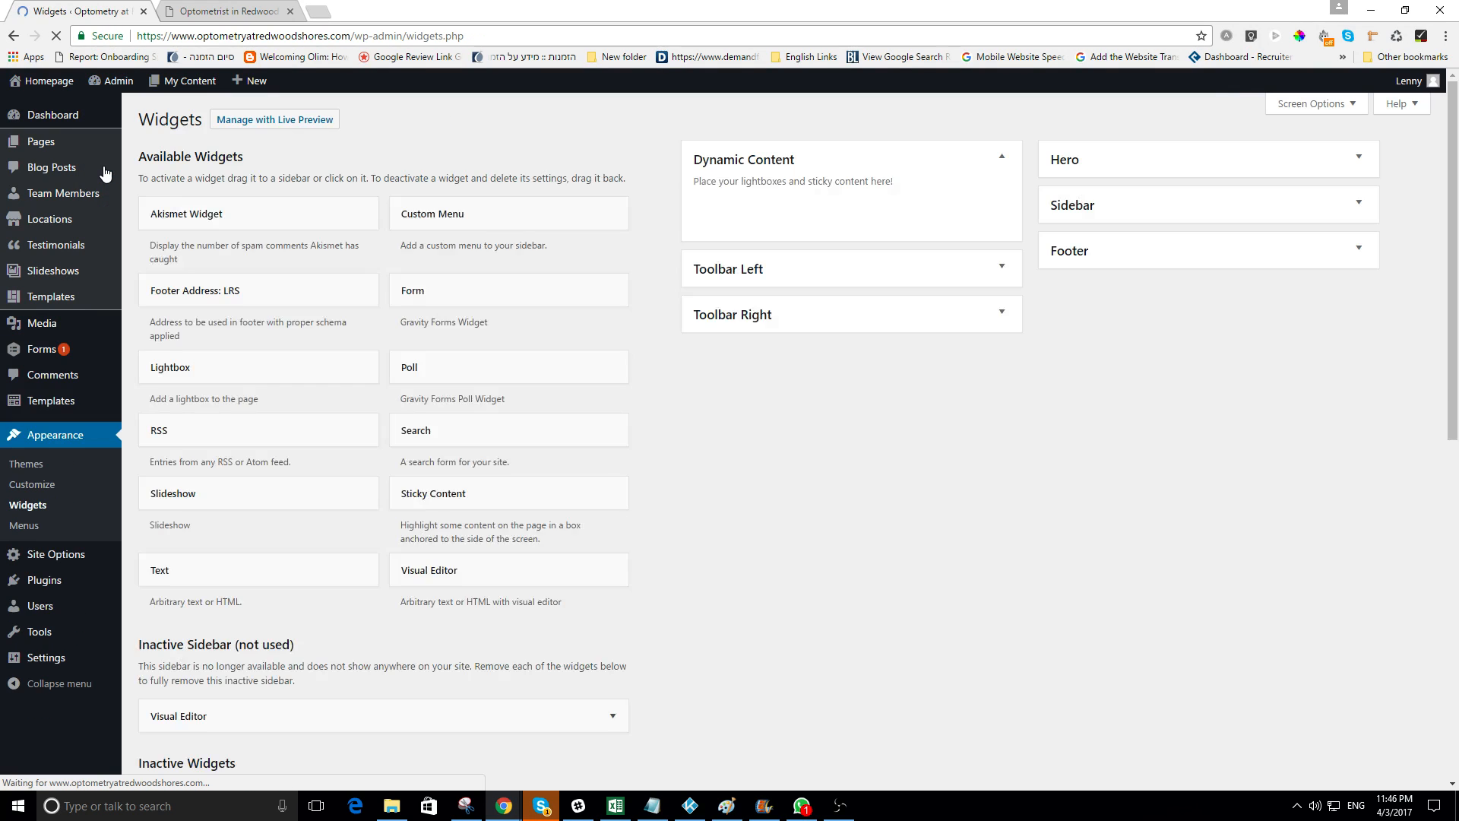
pyautogui.click(1152, 215)
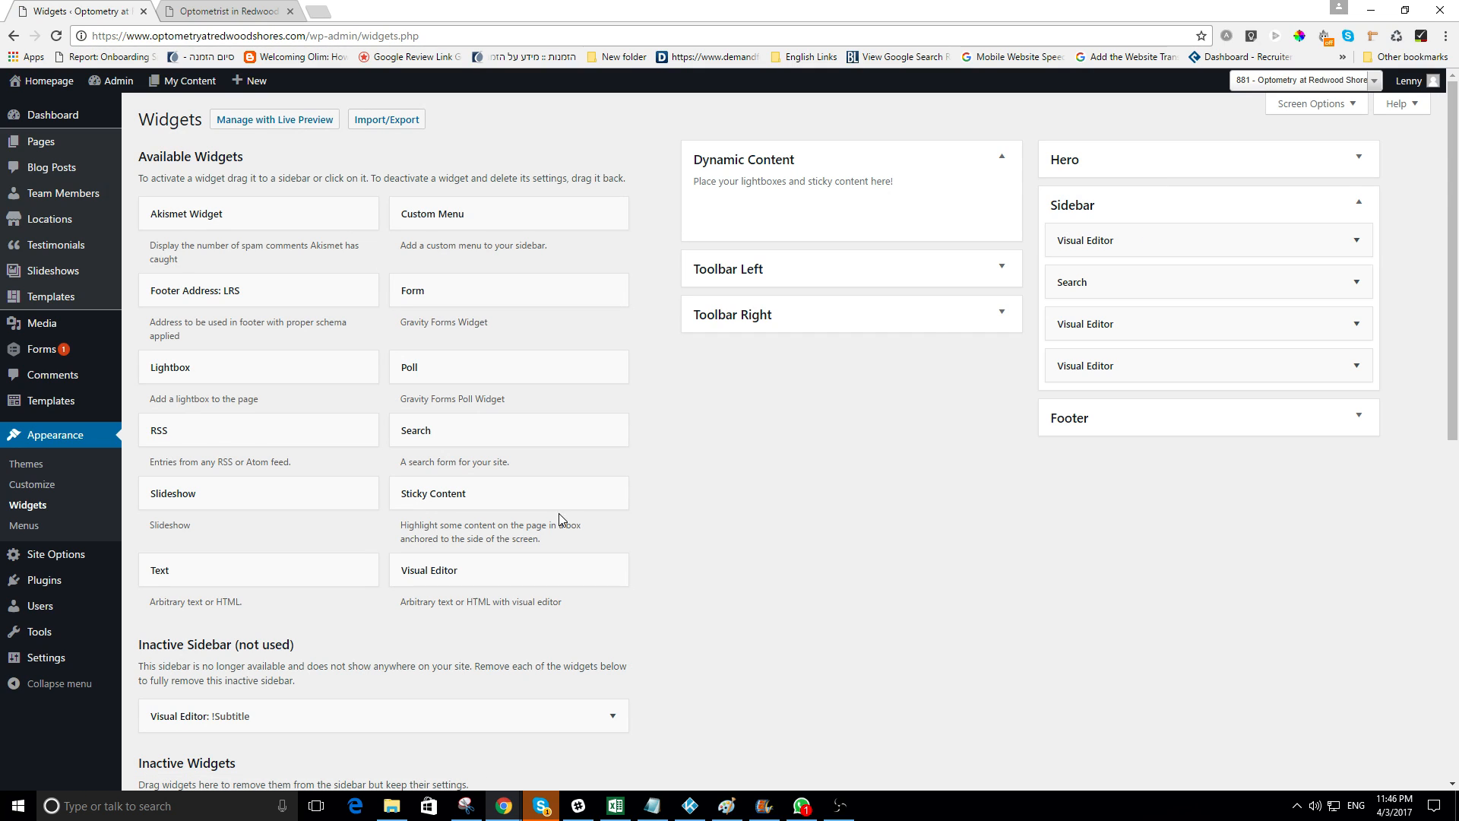
pyautogui.moveTo(451, 579); pyautogui.dragTo(1443, 521)
# Inspect the existing Sidebar widgets and expand the first Visual Editor widget to view its HTML
pyautogui.click(1089, 370)
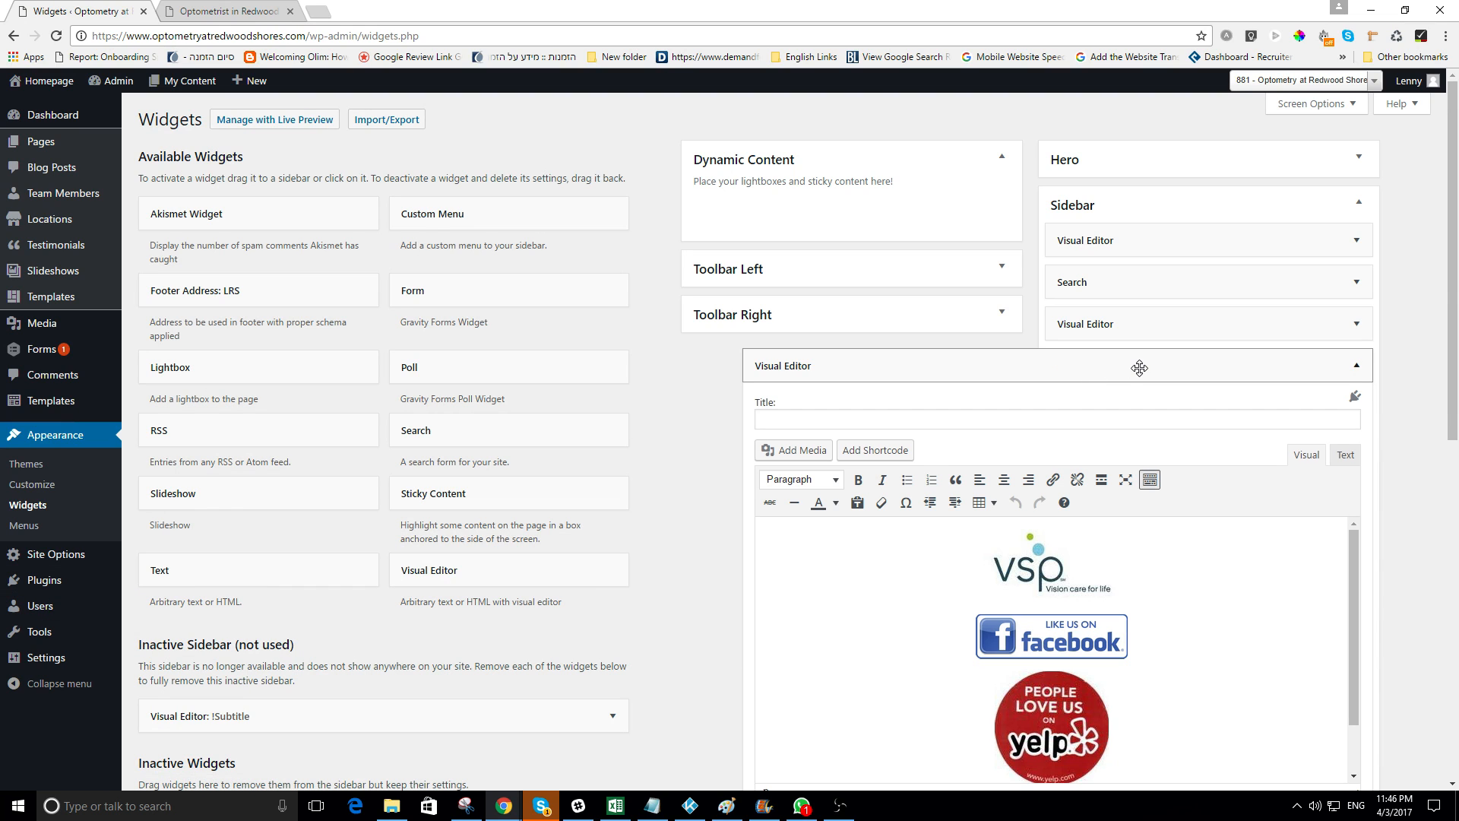
pyautogui.click(1052, 367)
pyautogui.click(1142, 330)
pyautogui.click(1142, 329)
pyautogui.click(1130, 281)
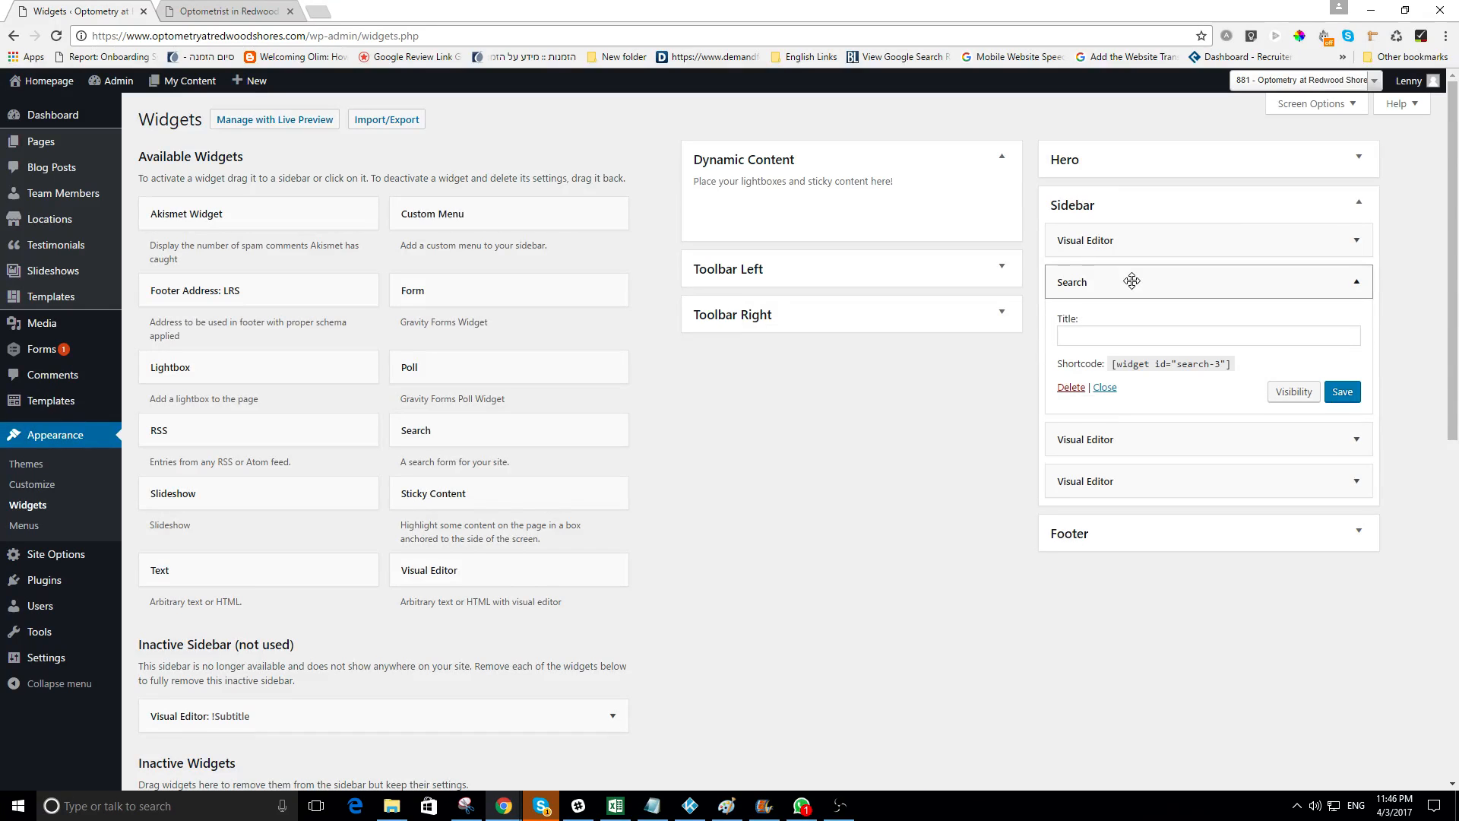
pyautogui.click(1130, 282)
pyautogui.click(1124, 240)
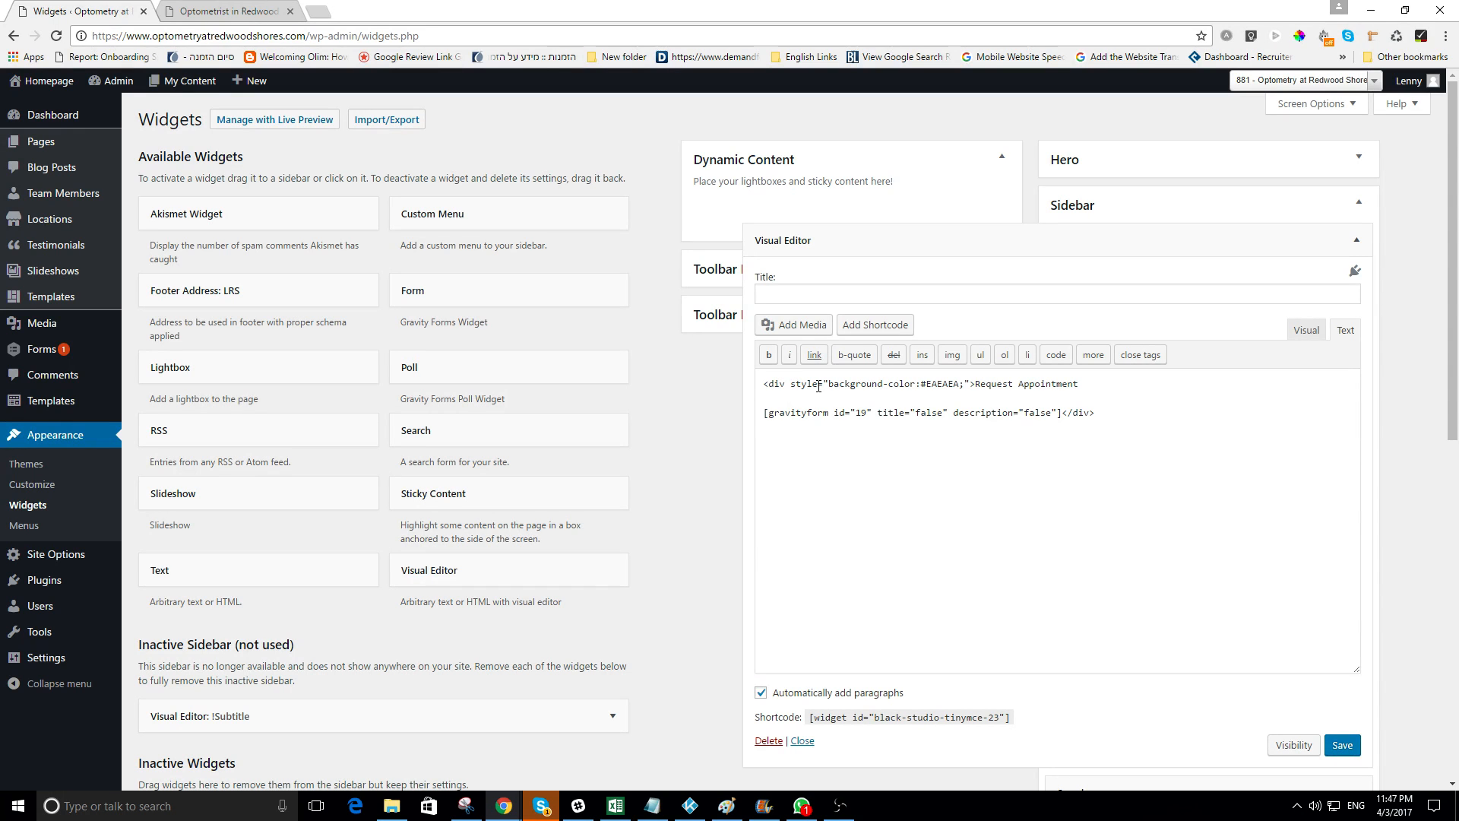
# Enlarge the page to examine the sidebar widget's opening div tag and its background color code, then restore the default zoom
pyautogui.scroll(6, 819, 388)
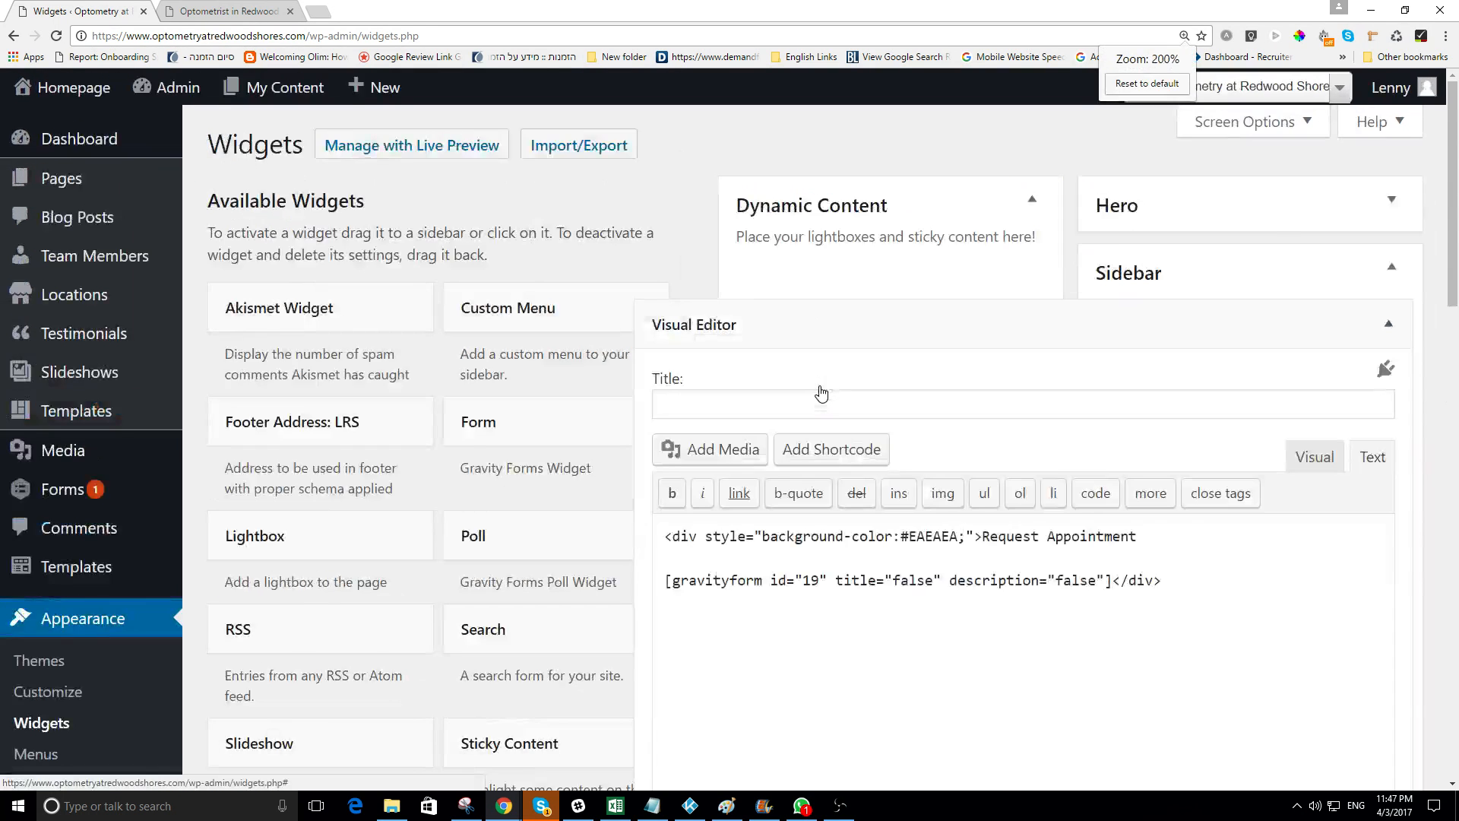
pyautogui.scroll(1, 821, 392)
pyautogui.scroll(-10, 837, 411)
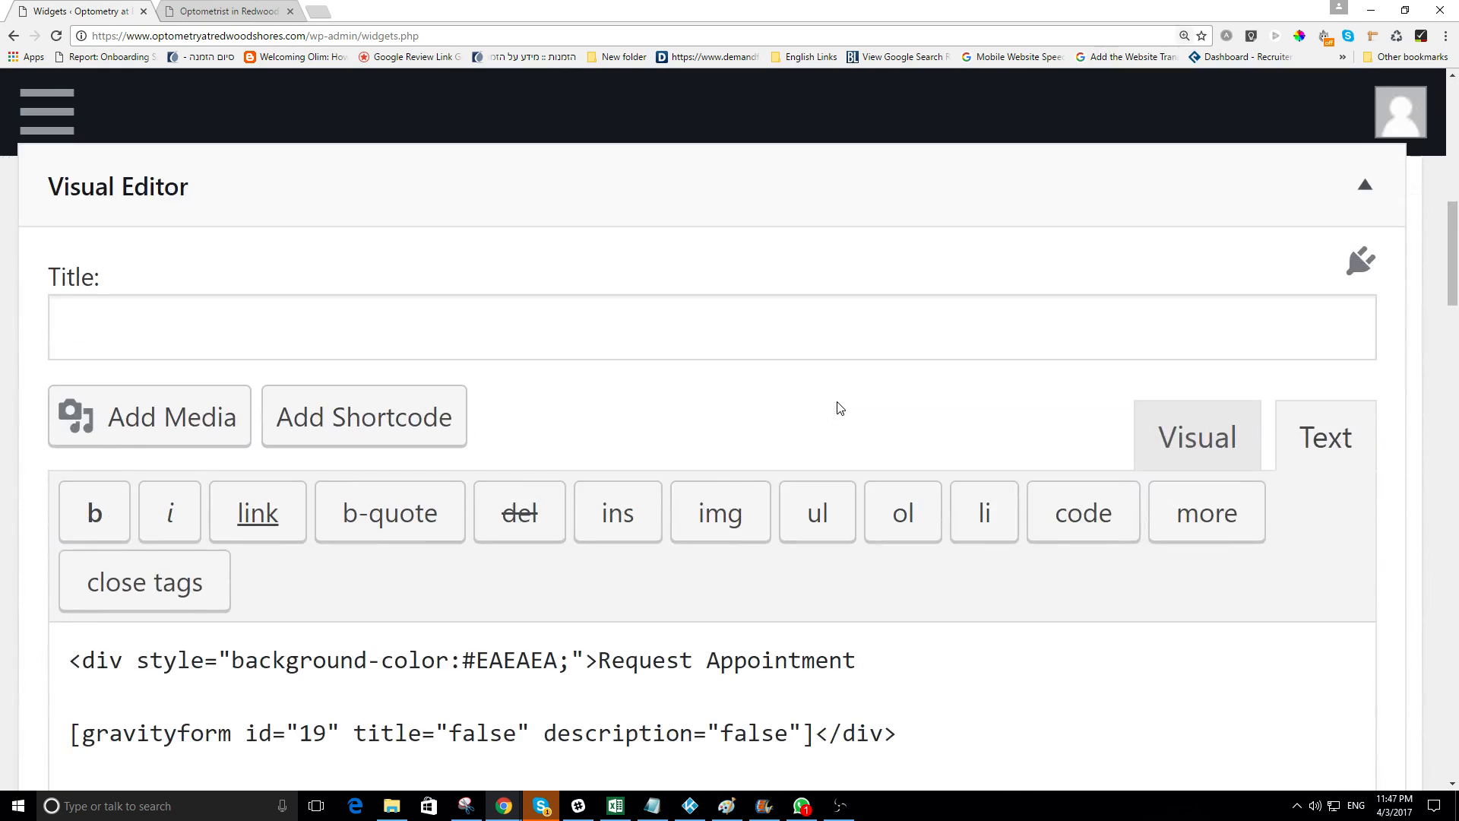
pyautogui.scroll(-1, 839, 408)
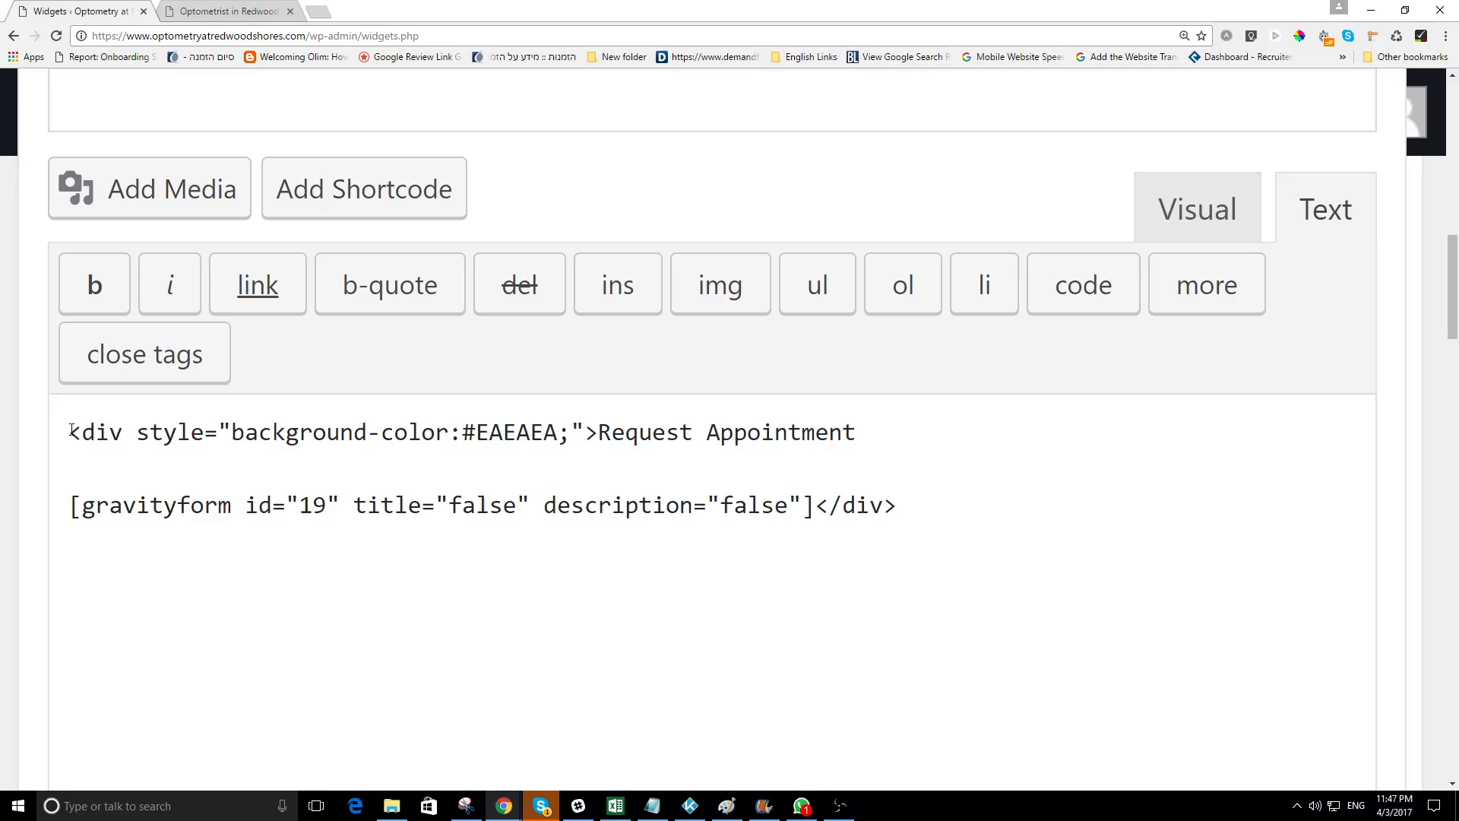
pyautogui.moveTo(69, 432); pyautogui.dragTo(596, 446)
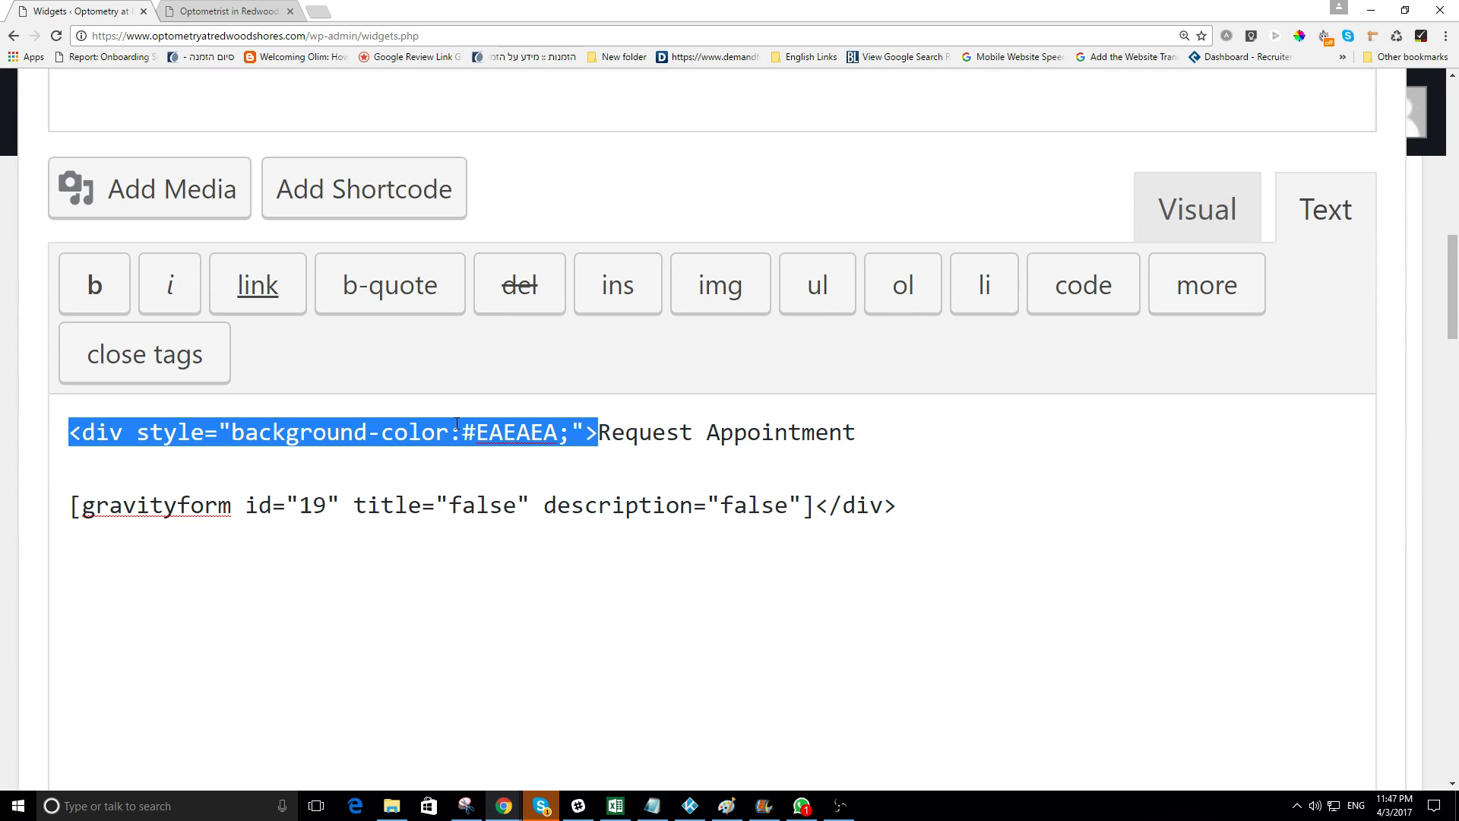
pyautogui.moveTo(477, 435); pyautogui.dragTo(556, 441)
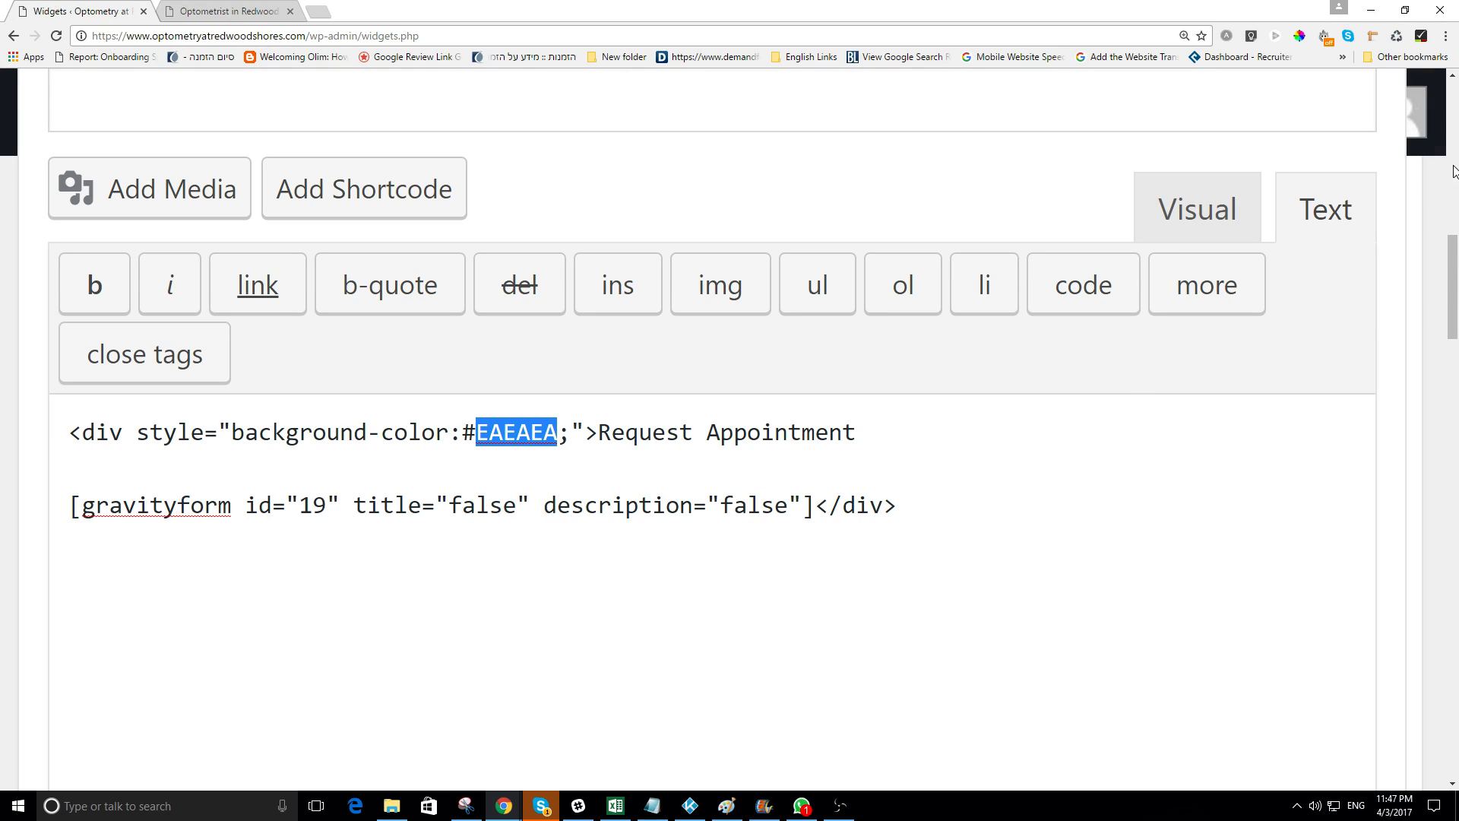
pyautogui.click(1184, 35)
pyautogui.click(1156, 88)
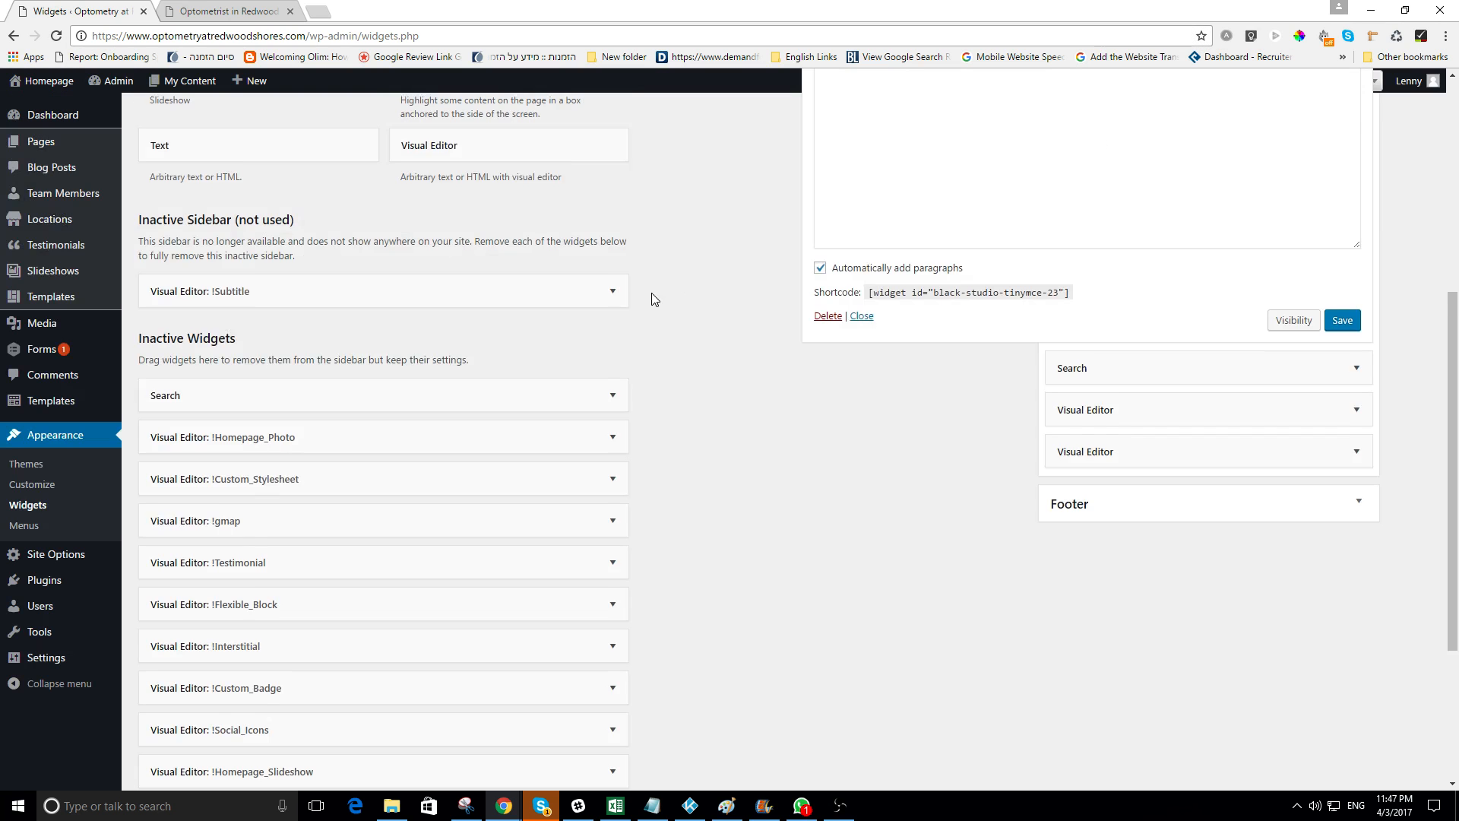
# Switch to the live site and open the Meet The Eye Doctors page
pyautogui.scroll(5, 651, 293)
pyautogui.click(192, 18)
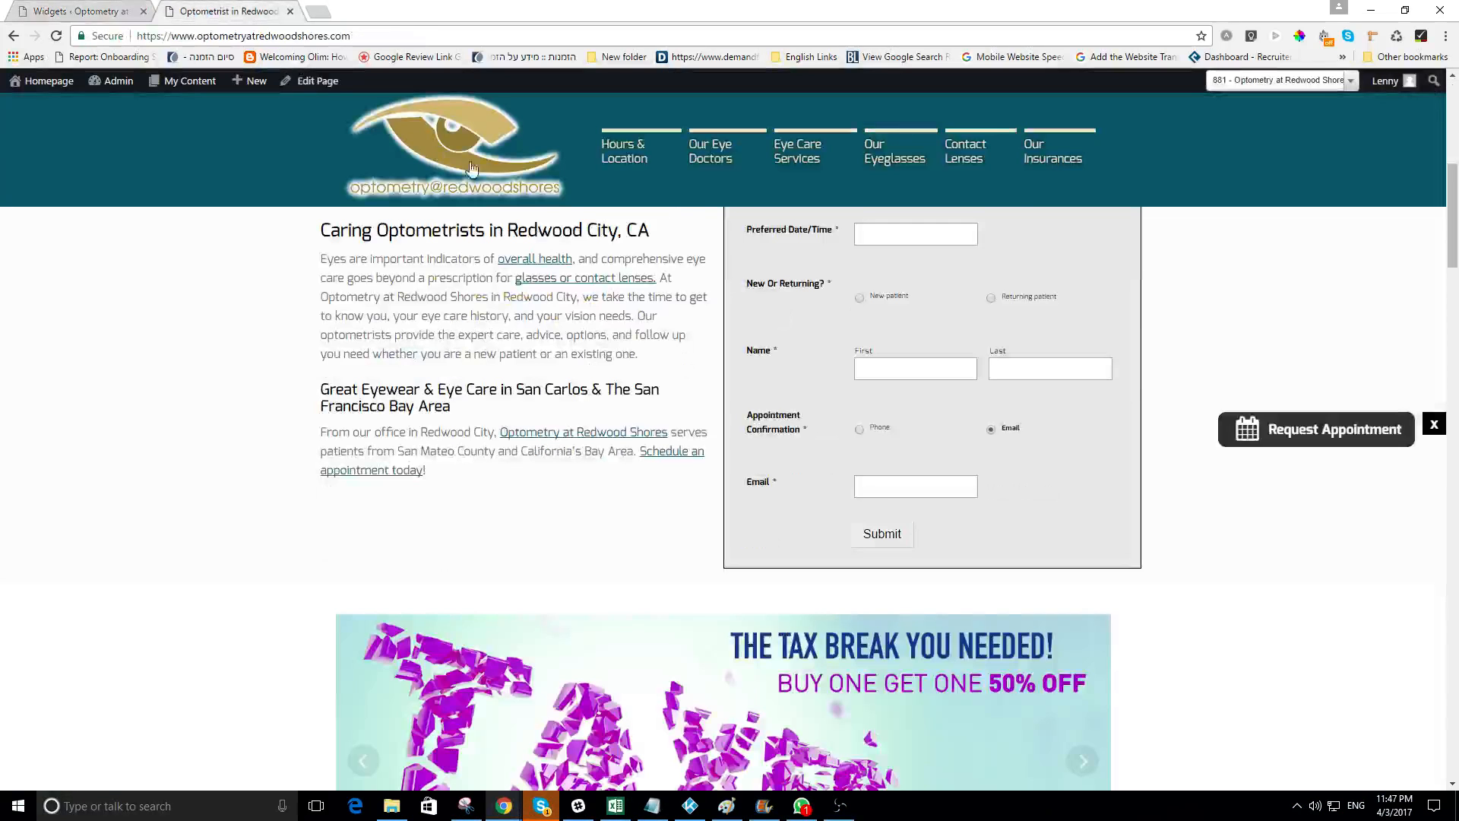
pyautogui.press('F5')
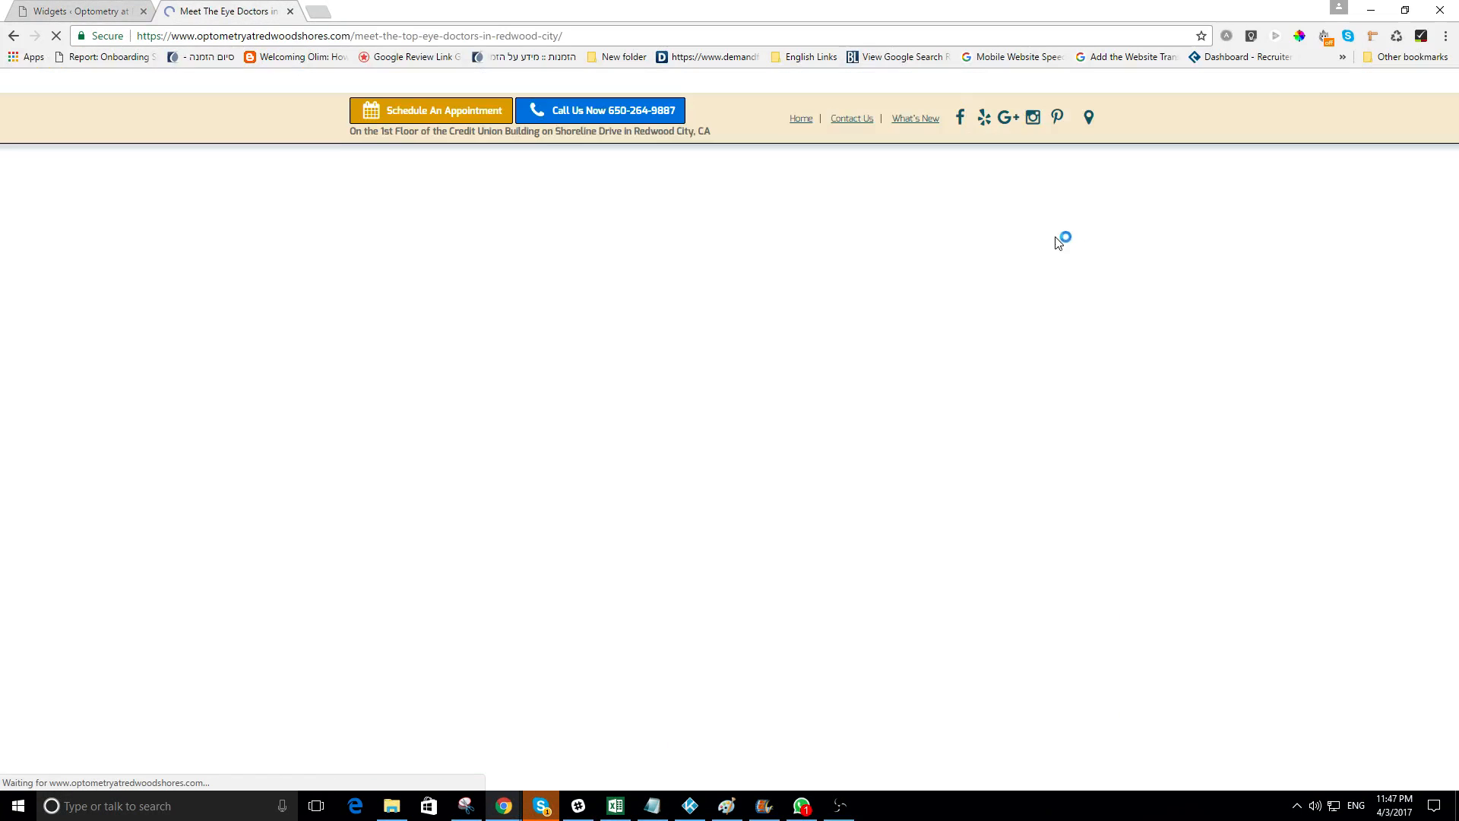